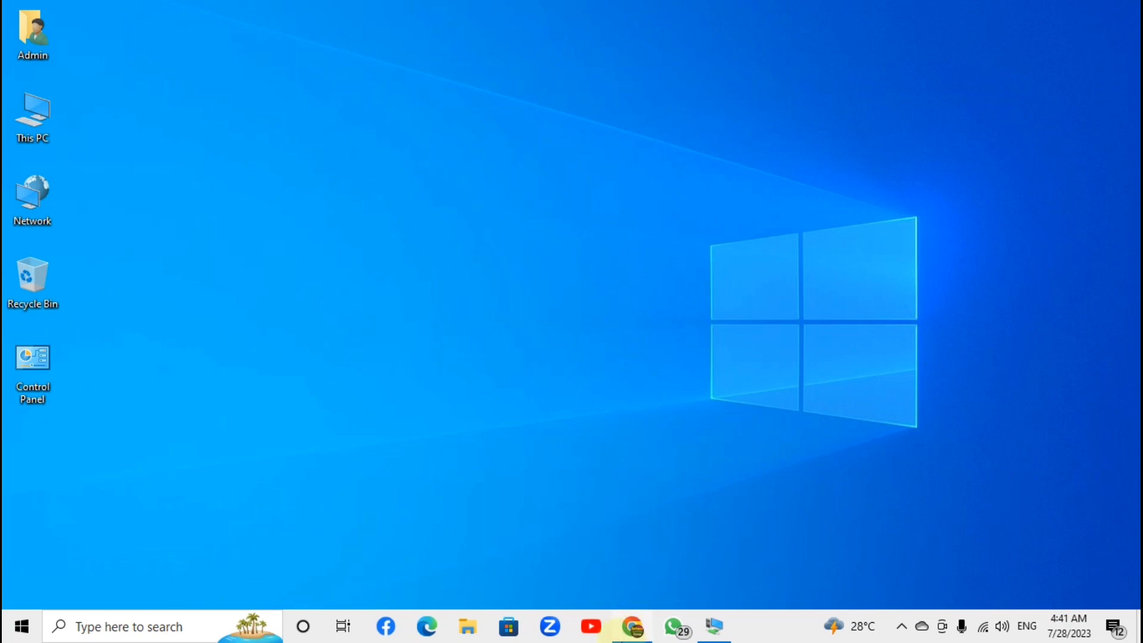
Bring Chrome back up and search Google for 'chrome remote desktop' from the suggestions
mouse_move(633, 632)
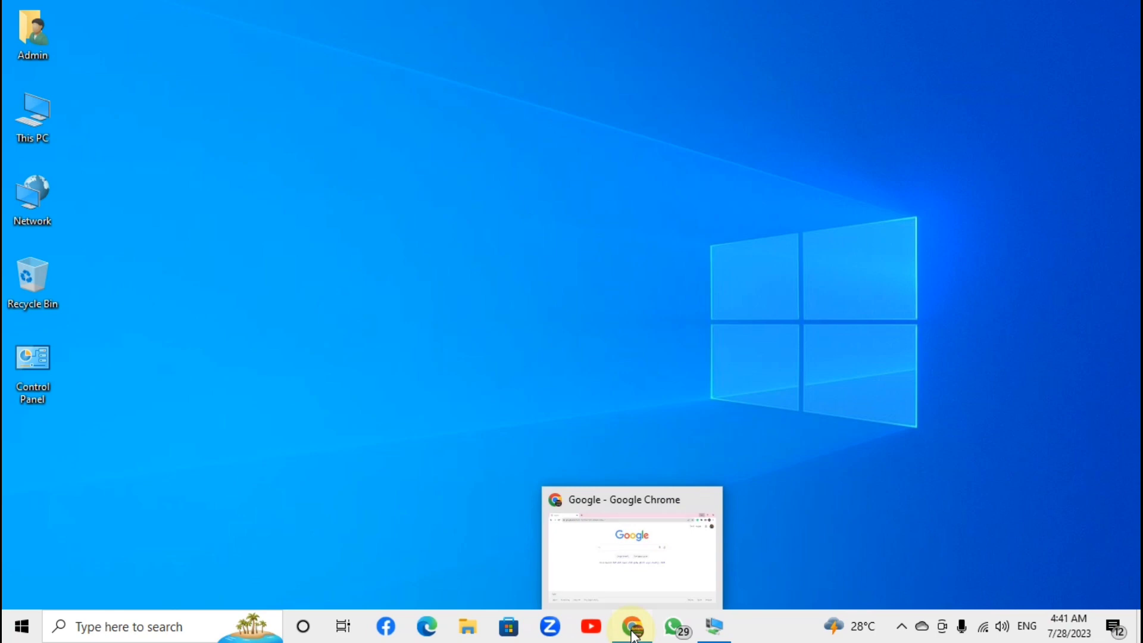
left_click(633, 632)
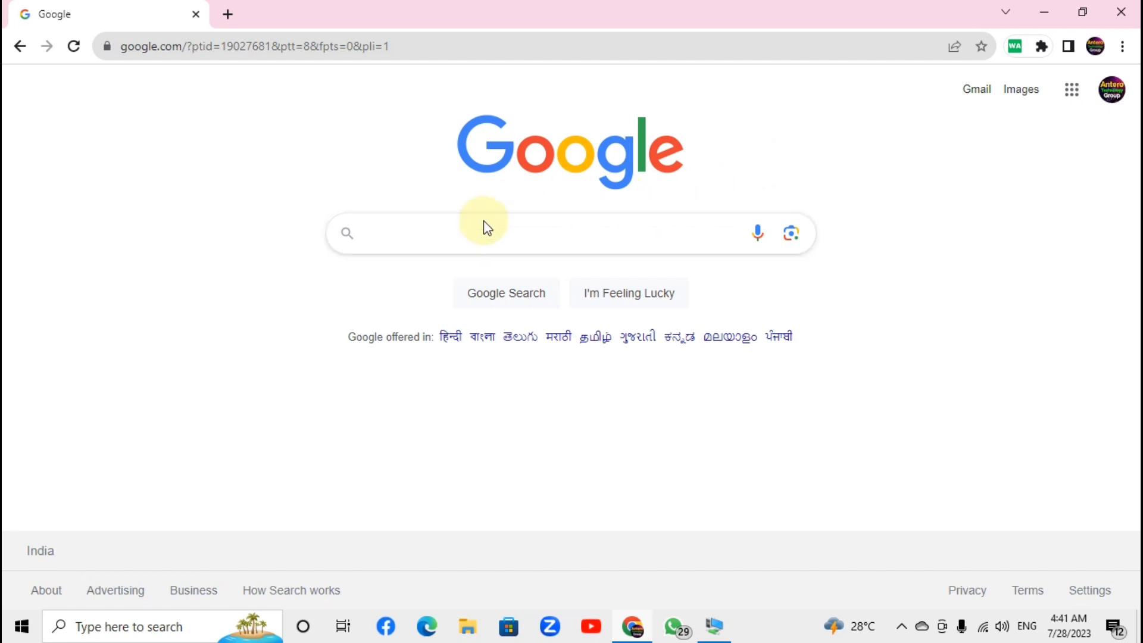
left_click(412, 236)
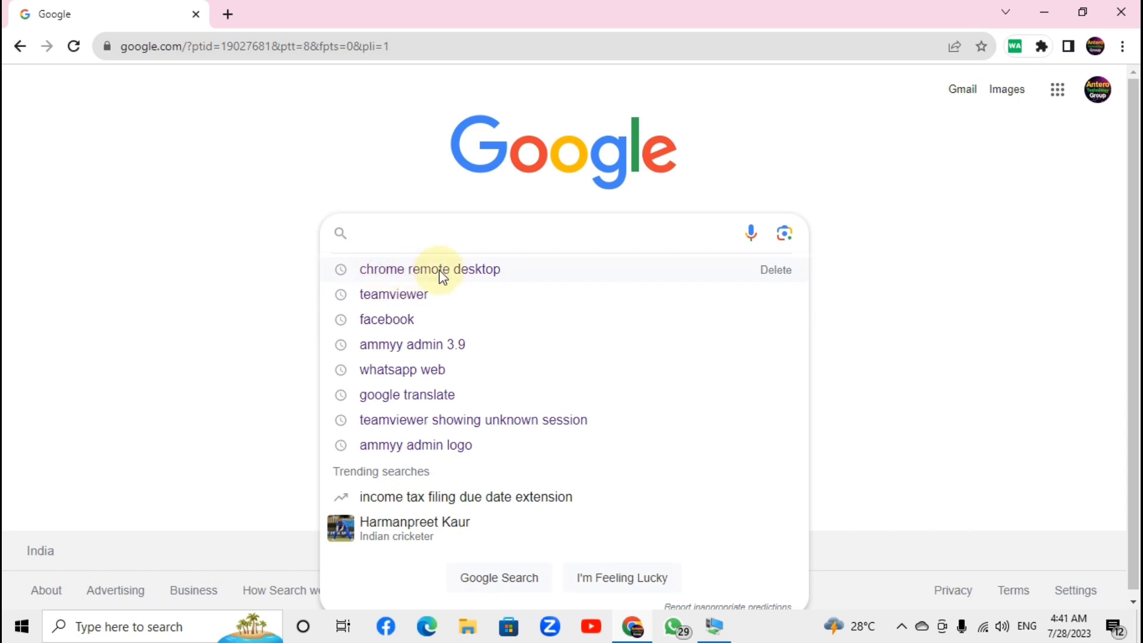
left_click(491, 274)
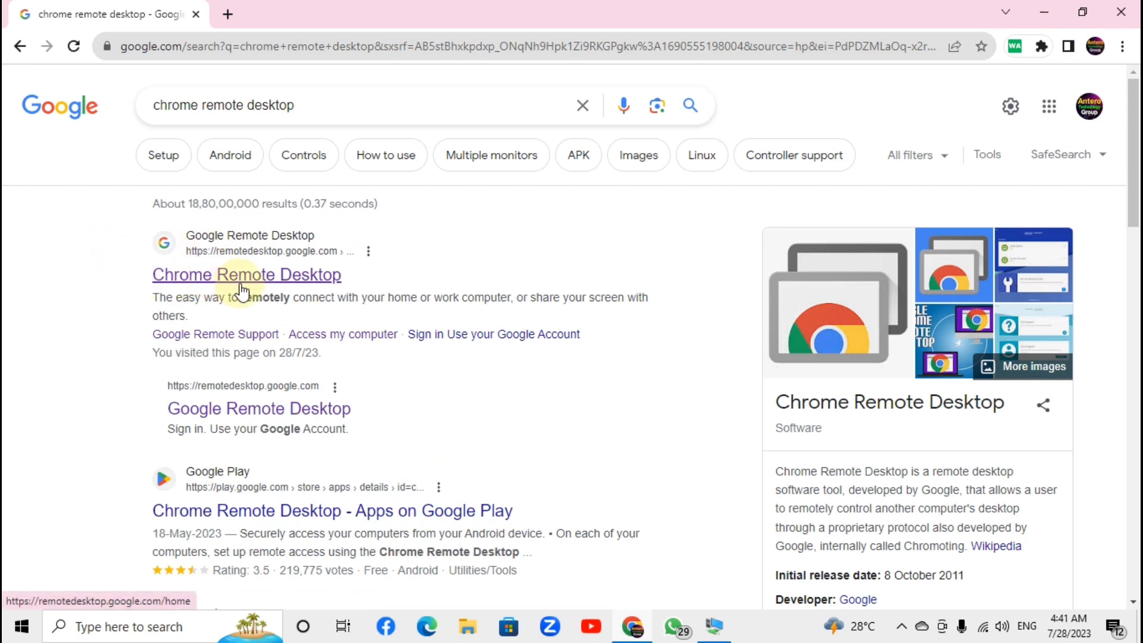
Open the official Chrome Remote Desktop site and highlight parts of its headline
left_click(297, 285)
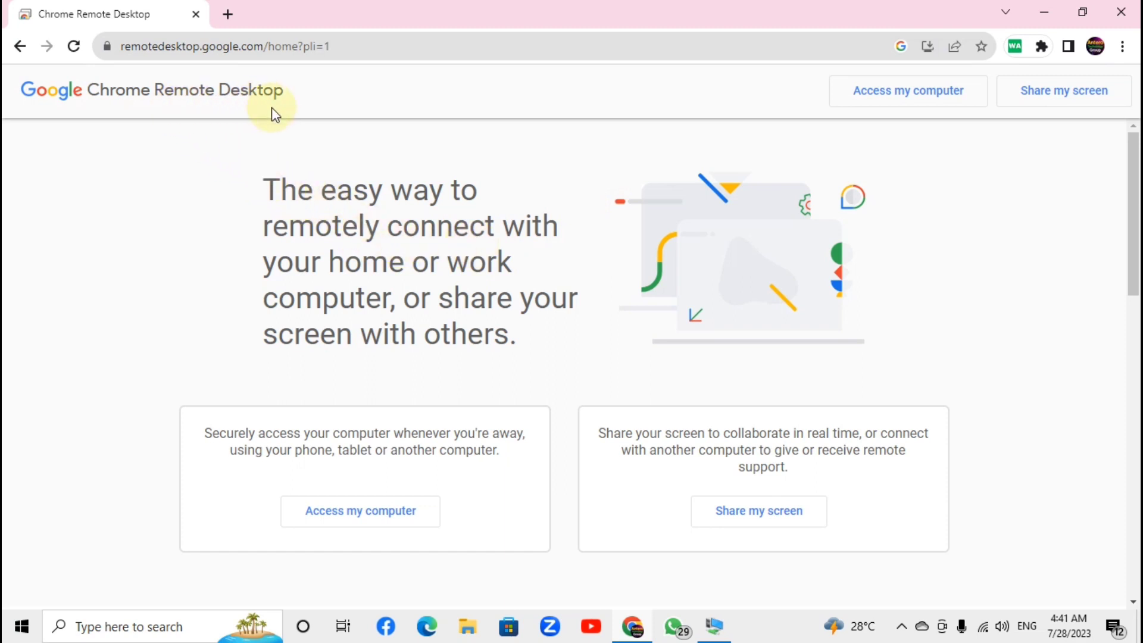
left_click_drag(265, 185, 319, 185)
left_click(328, 192)
left_click_drag(269, 187, 532, 346)
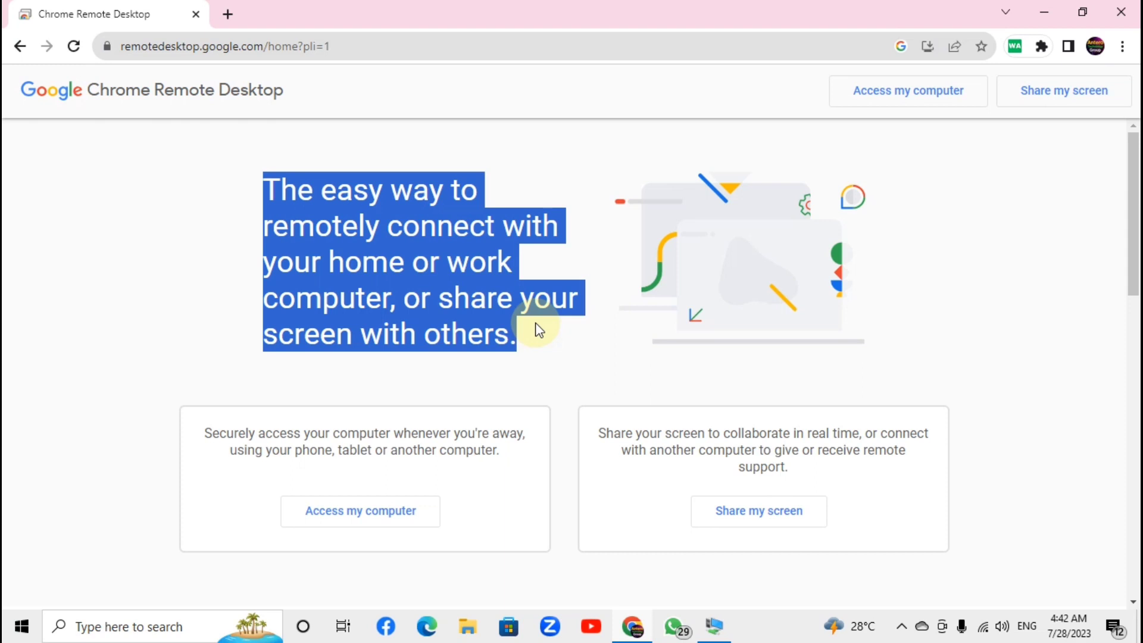
left_click(559, 163)
left_click_drag(264, 189, 522, 346)
left_click(501, 157)
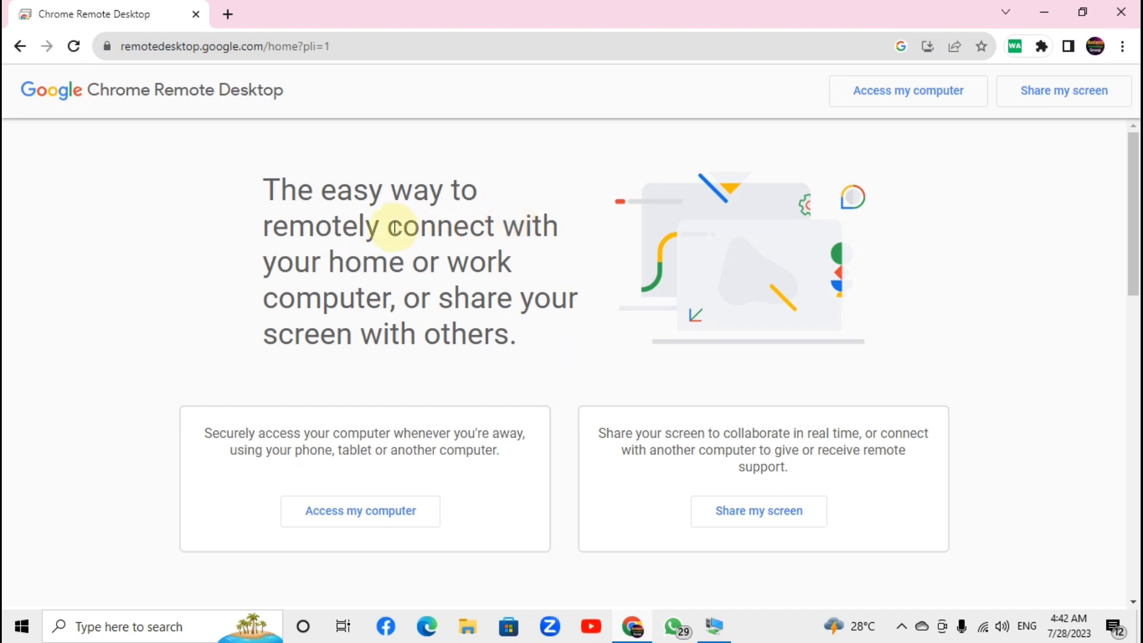
left_click_drag(265, 188, 523, 340)
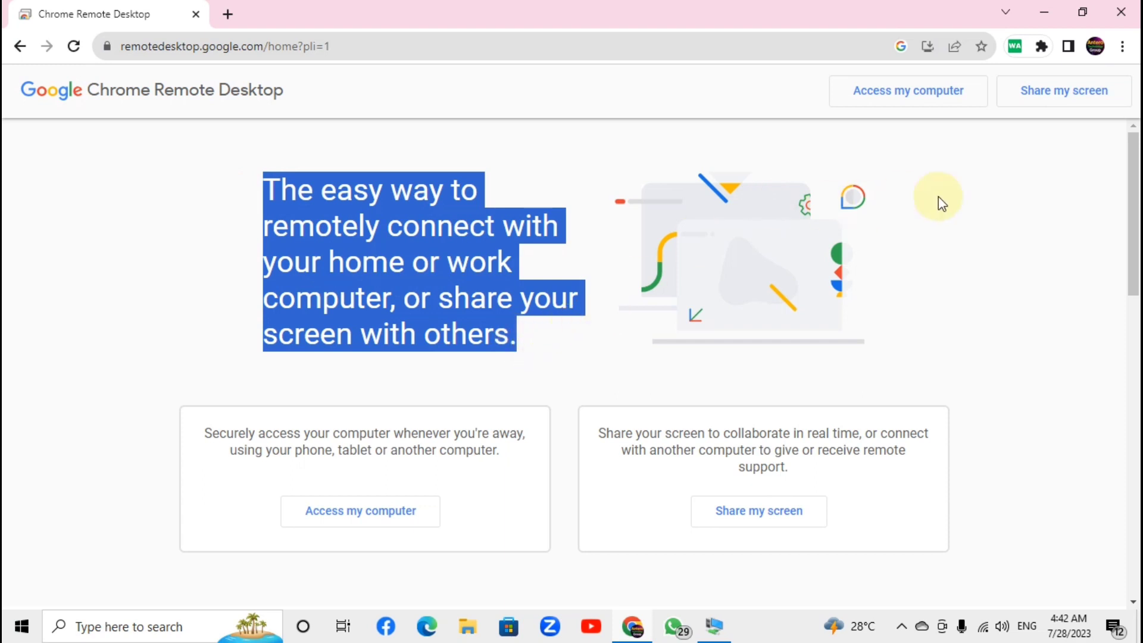
left_click(916, 167)
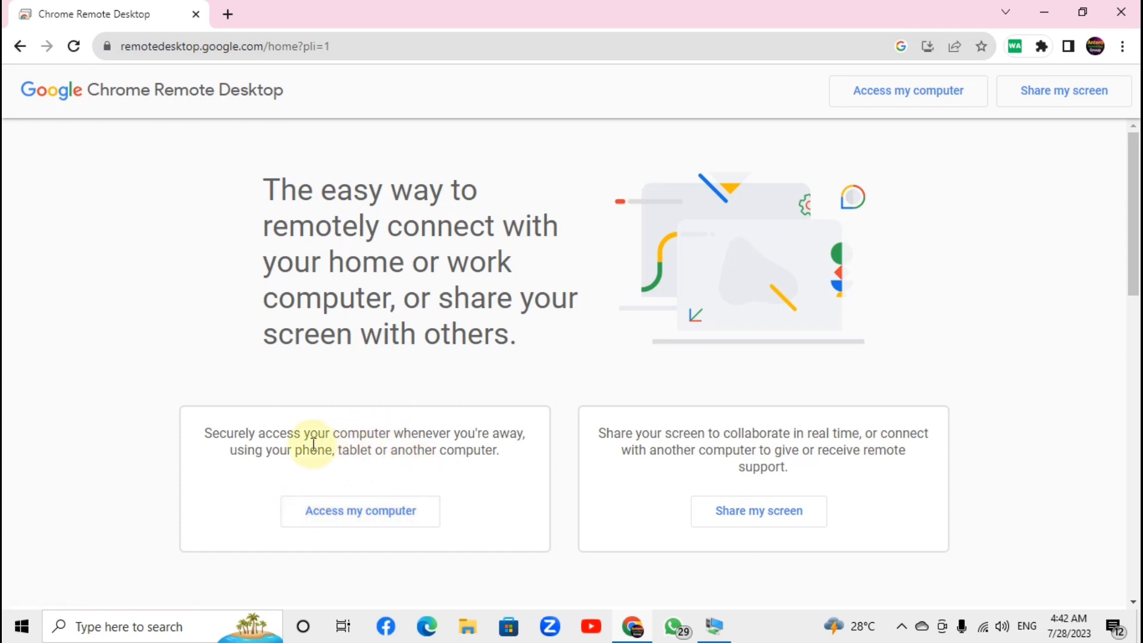
Highlight part of the remote access description, then go to Access my computer
left_click_drag(309, 451, 503, 460)
left_click(501, 455)
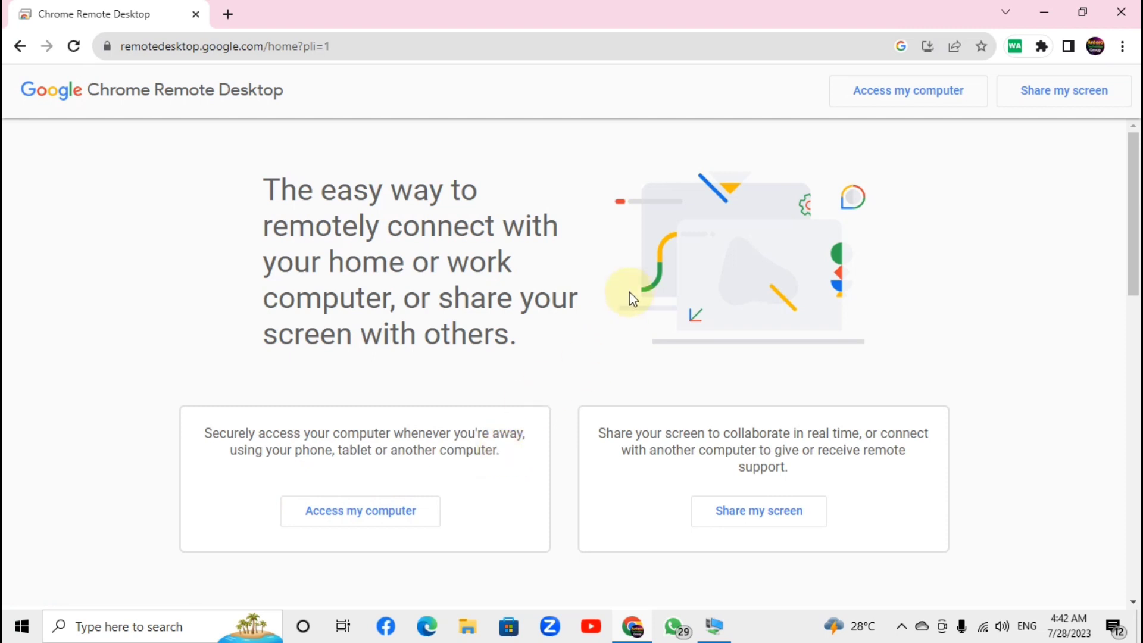
left_click(921, 98)
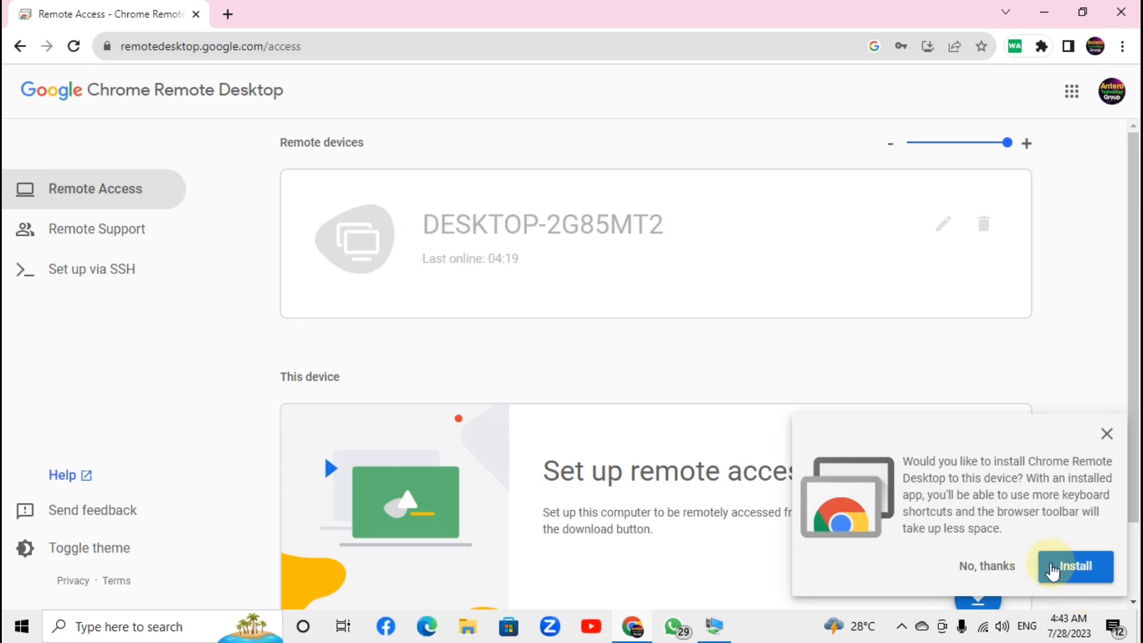
Accept the Install prompt and the 'Install app?' dialog, then maximize the Chrome Remote Desktop window
left_click_drag(1003, 437, 976, 411)
left_click(1016, 524)
left_click(1079, 573)
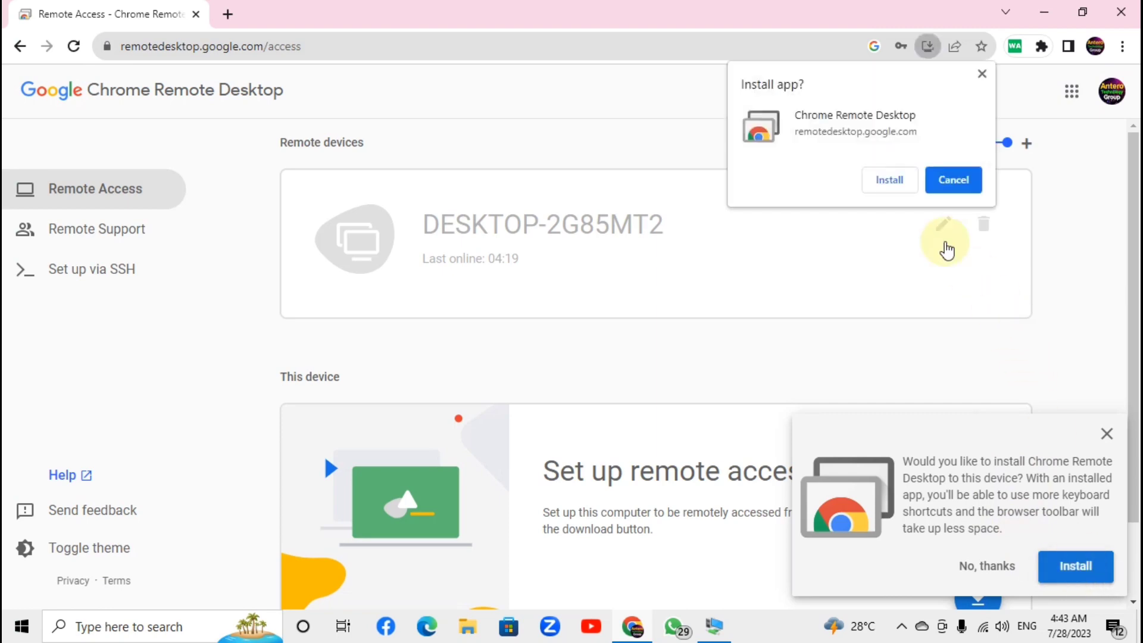
left_click(885, 178)
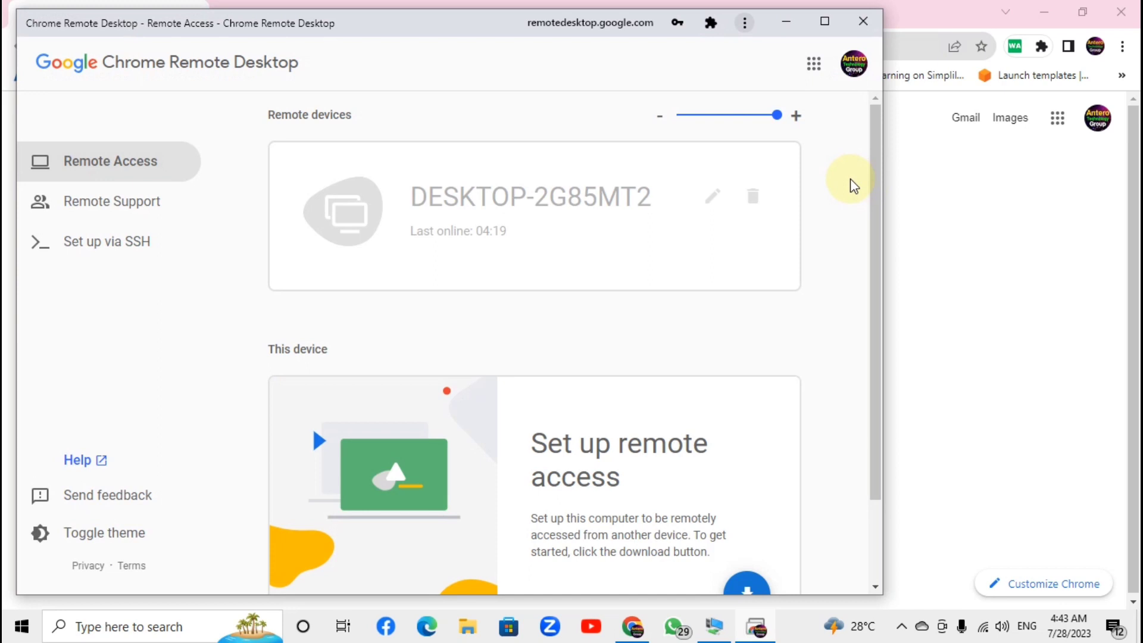
scroll(712, 322, "down", 2)
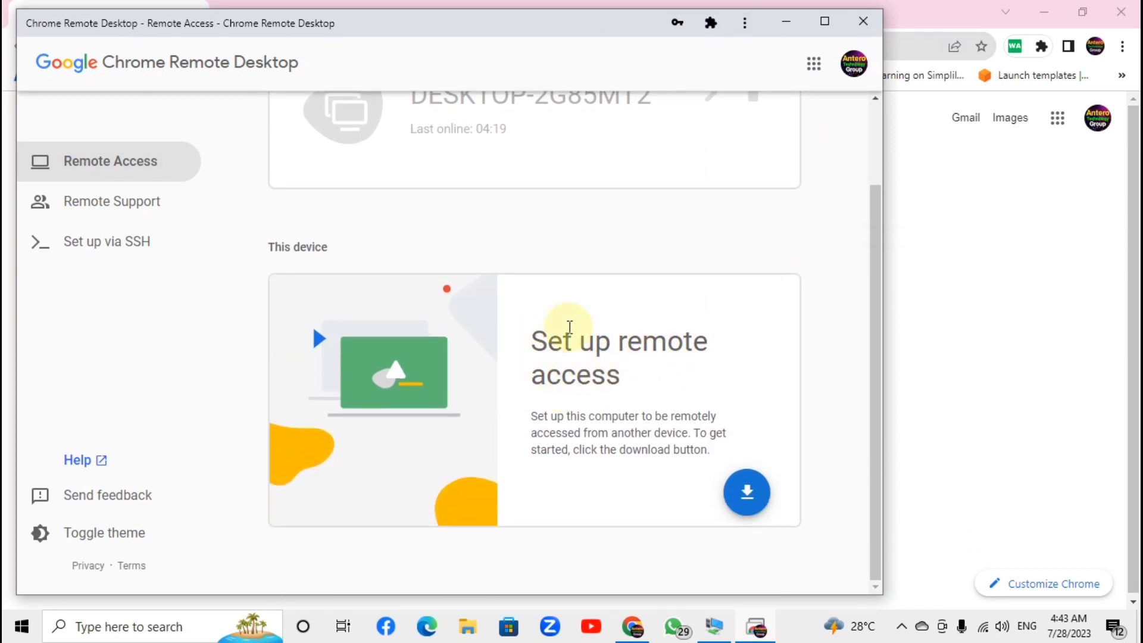
left_click(817, 27)
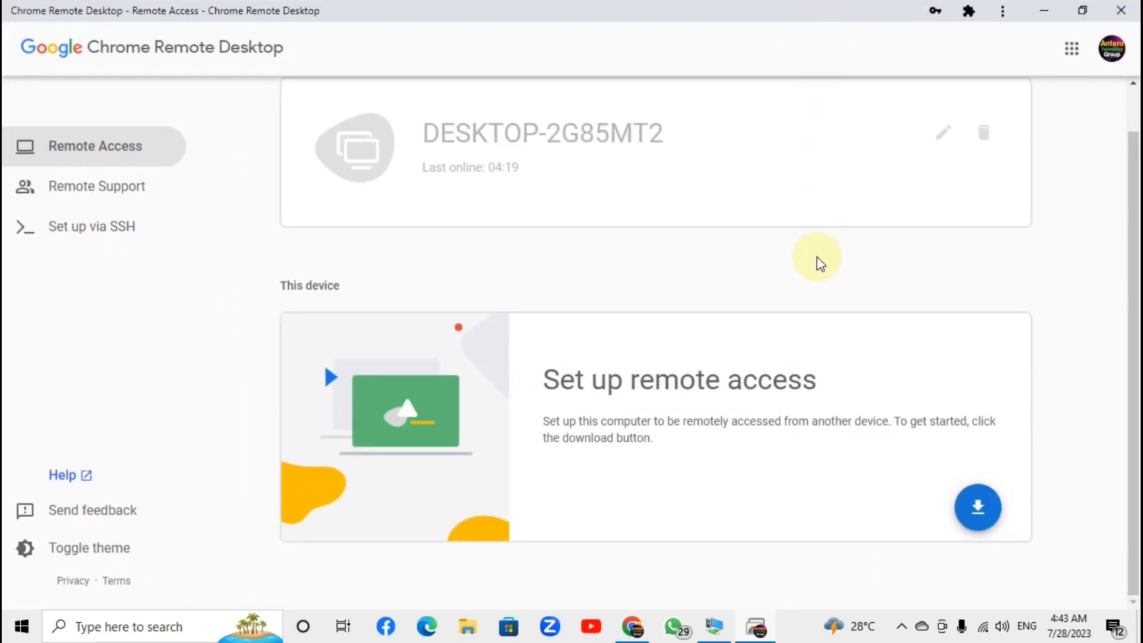
scroll(817, 256, "up", 1)
scroll(817, 256, "down", 1)
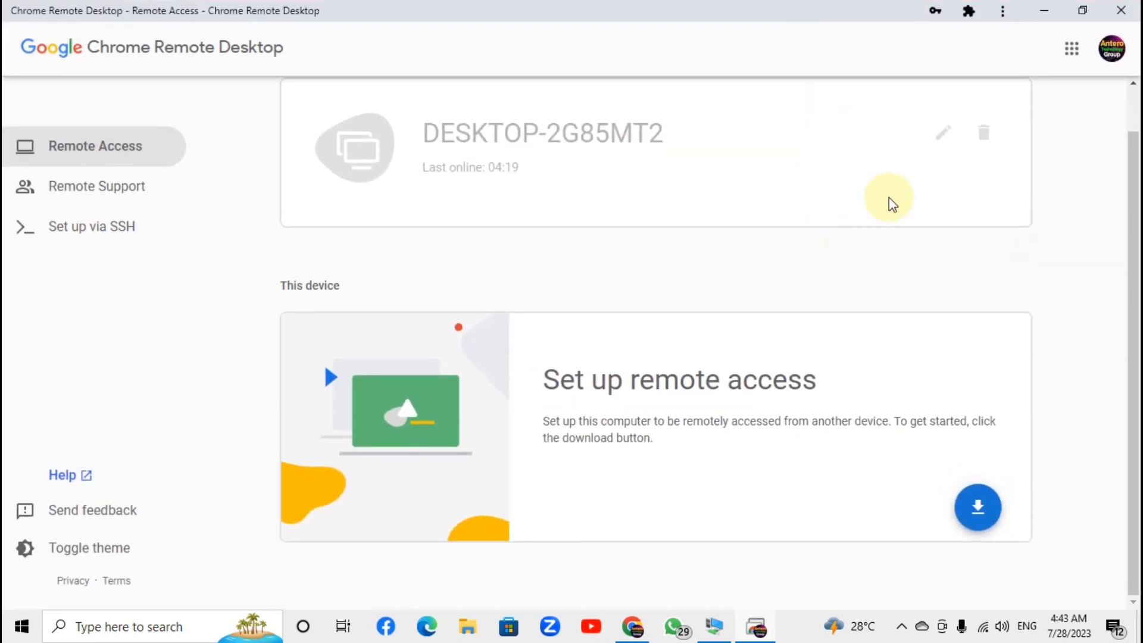
Delete DESKTOP-2G85MT2 from the remote devices, confirm with OK, then open the download page
left_click(985, 134)
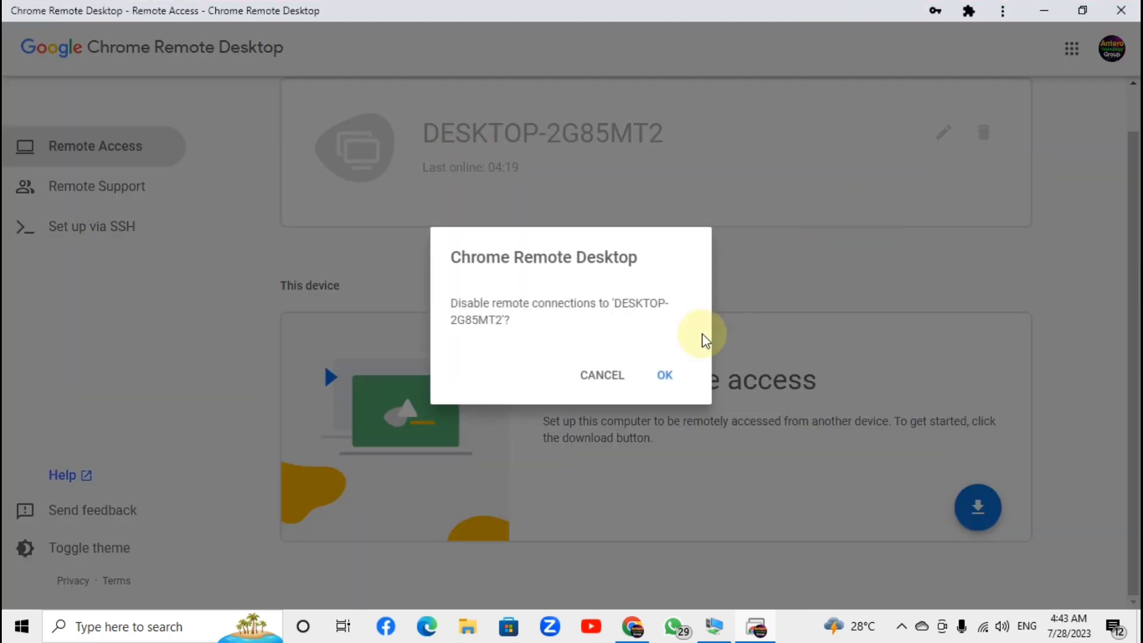
left_click(665, 375)
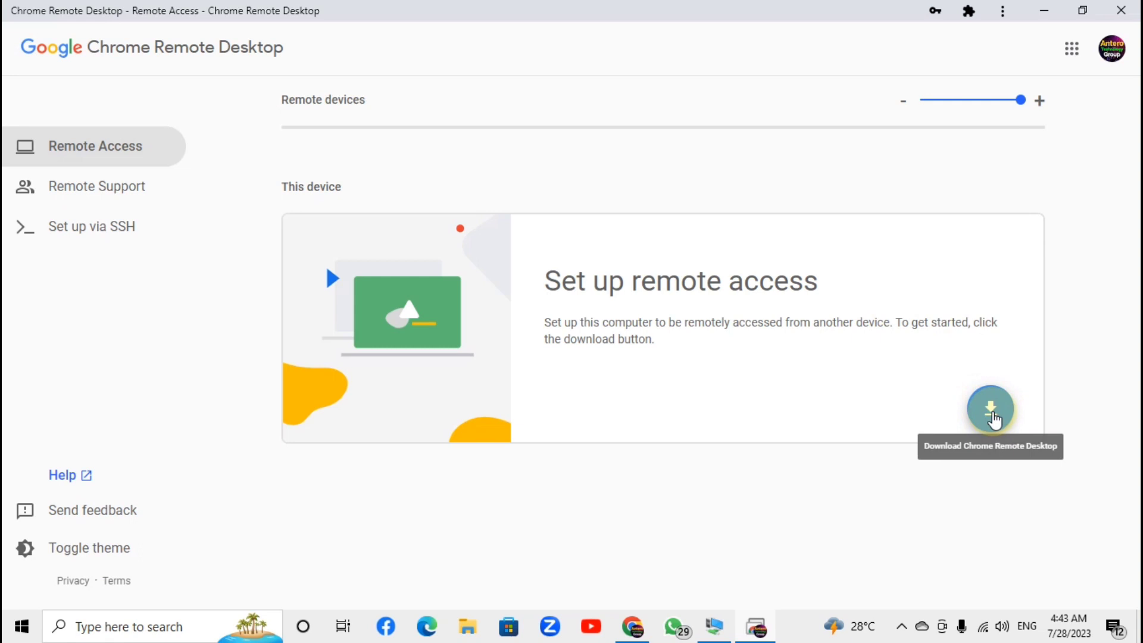
left_click(993, 416)
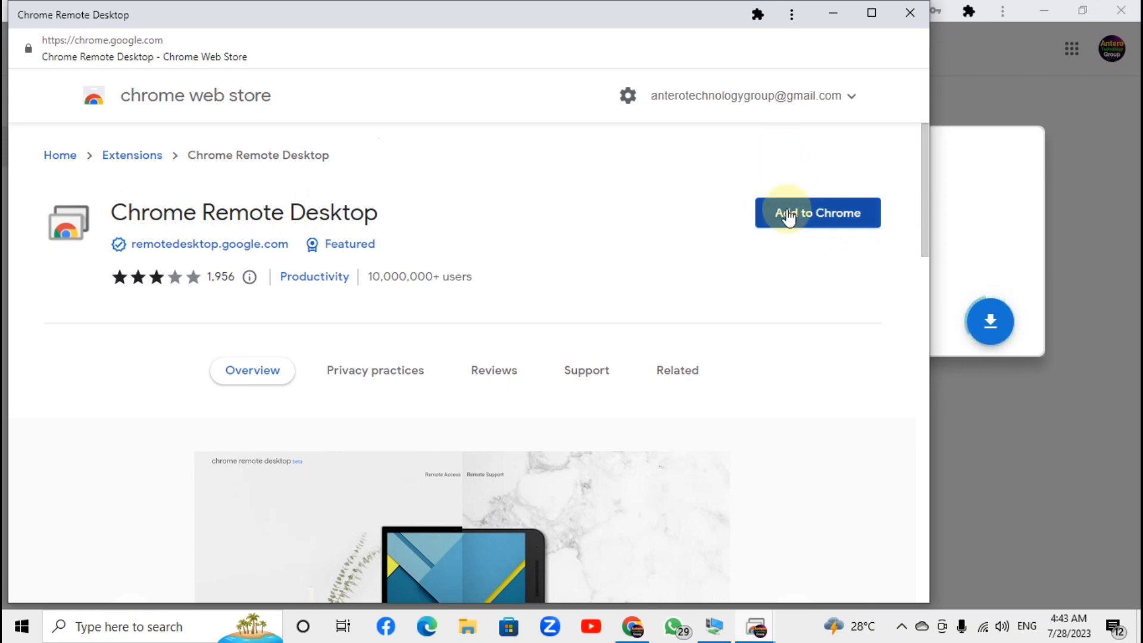
Add the Chrome Remote Desktop extension from the Web Store and dismiss the added notice
left_click(823, 219)
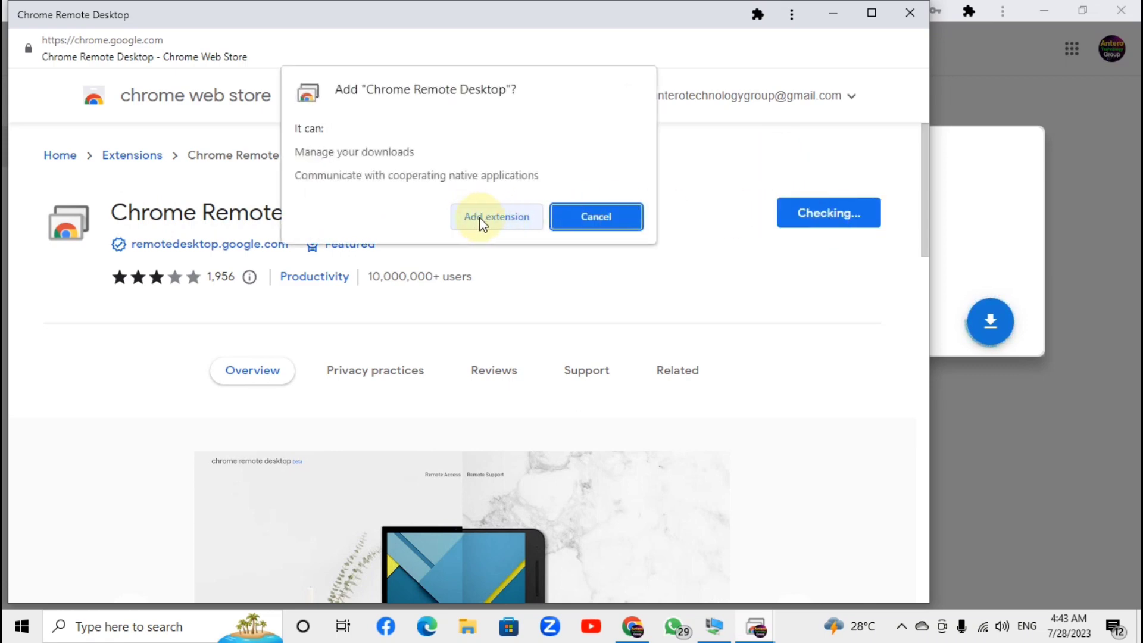
left_click(504, 221)
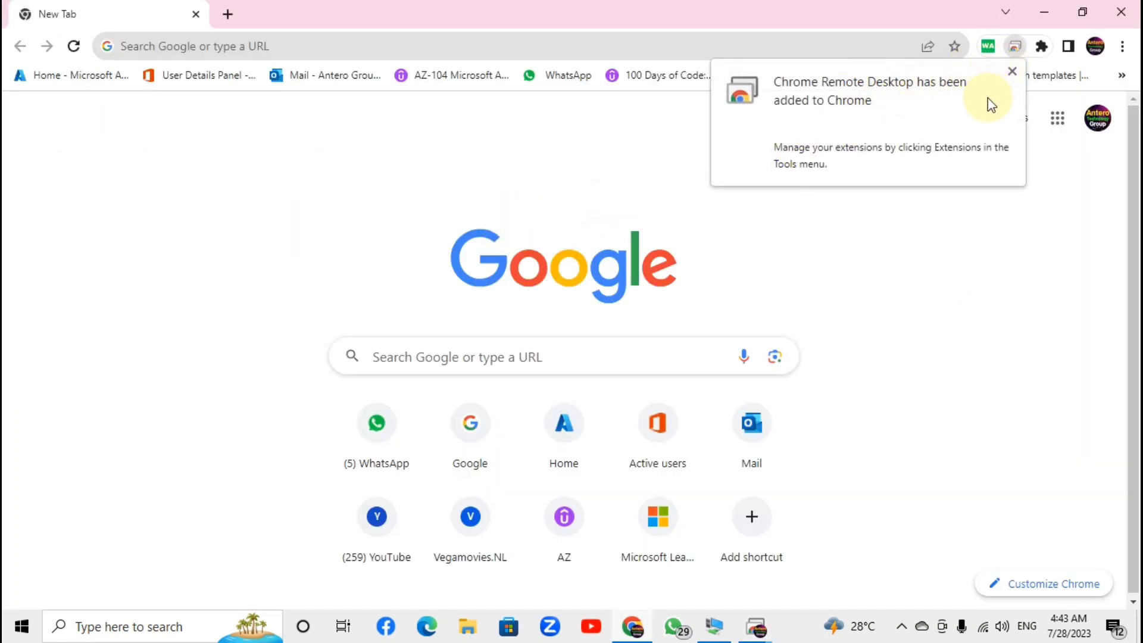
left_click(1012, 72)
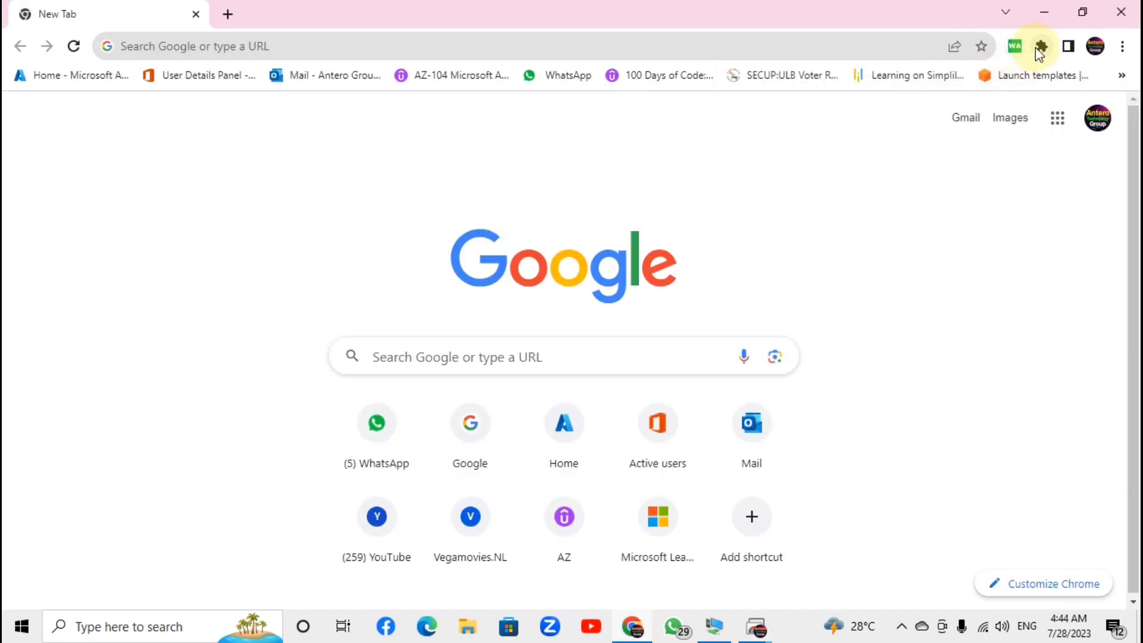
Check the installed extensions list, then return to the Chrome Remote Desktop setup window
left_click(1040, 47)
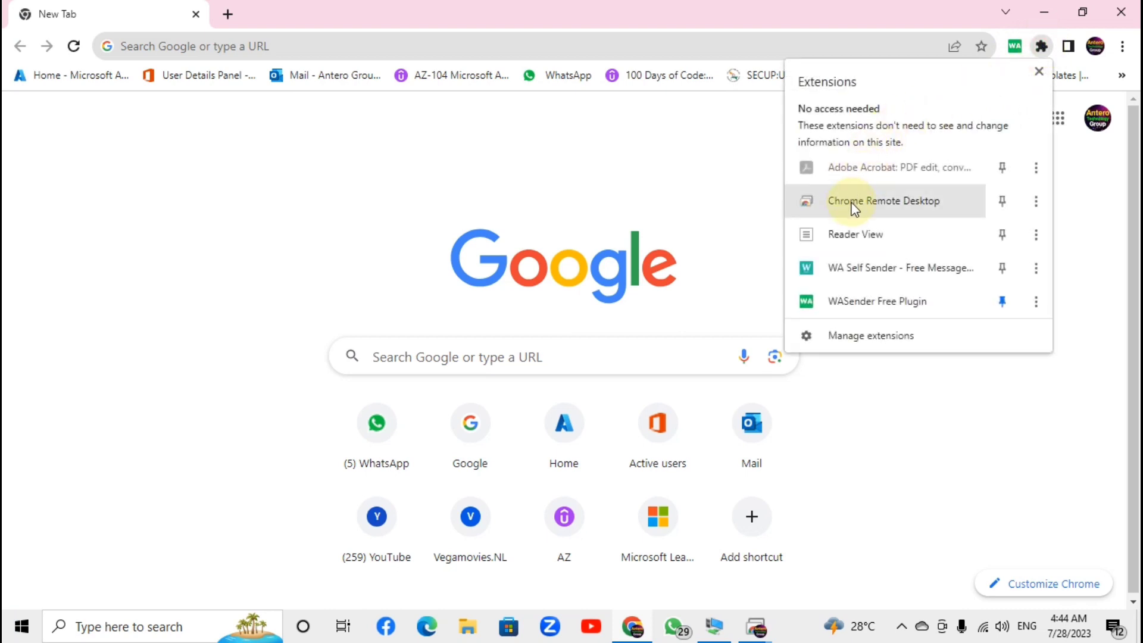
left_click(683, 171)
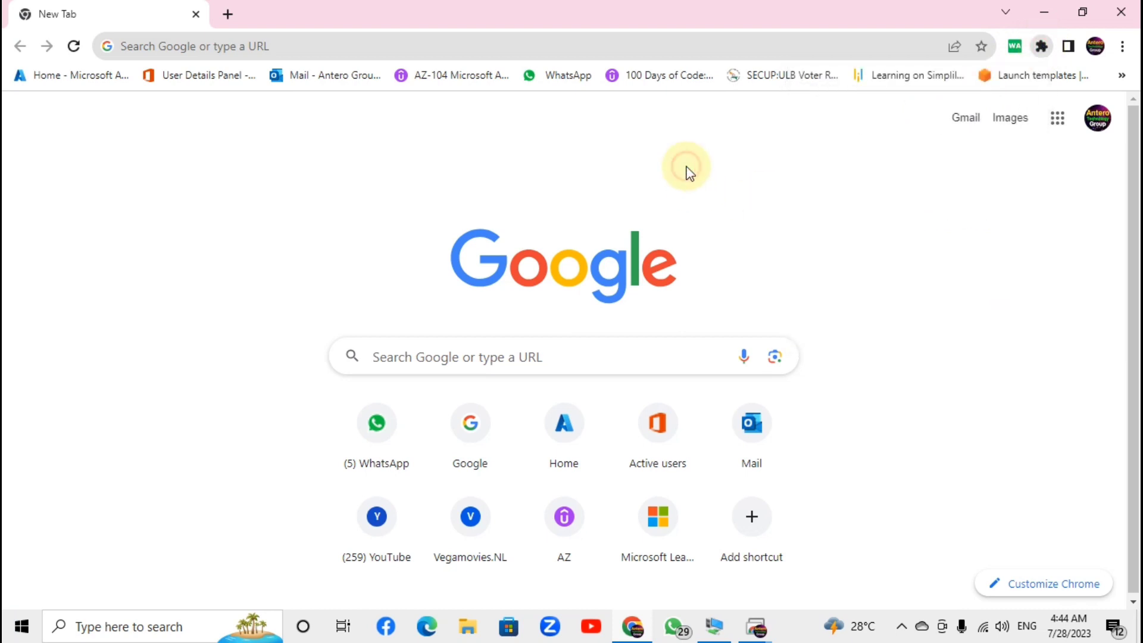
left_click(755, 630)
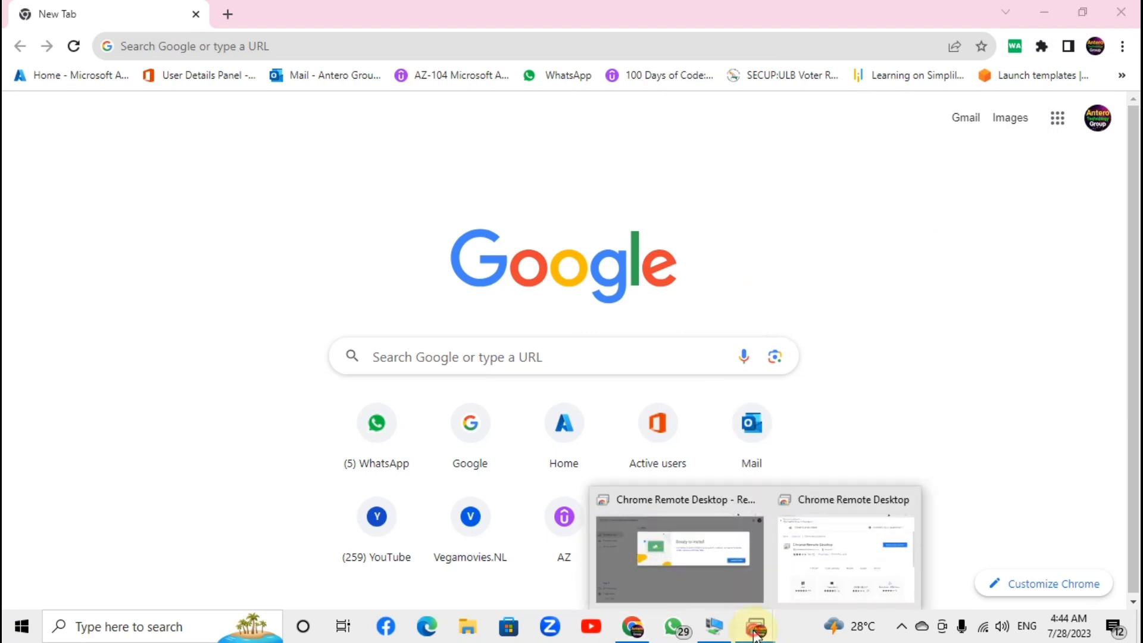
left_click(755, 634)
left_click(755, 635)
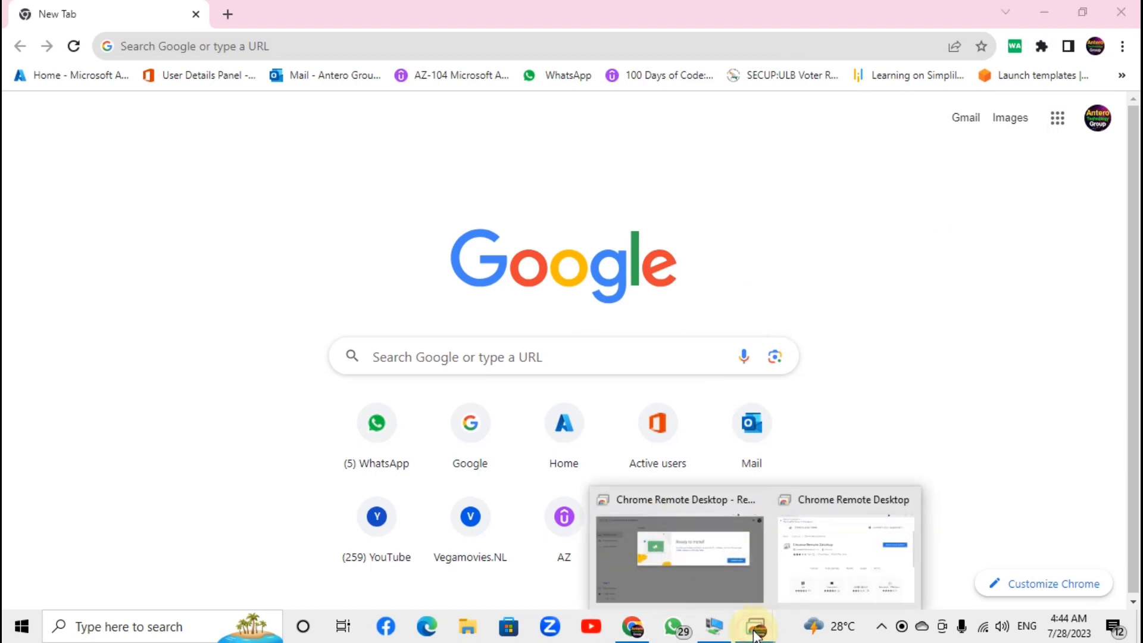
left_click(706, 549)
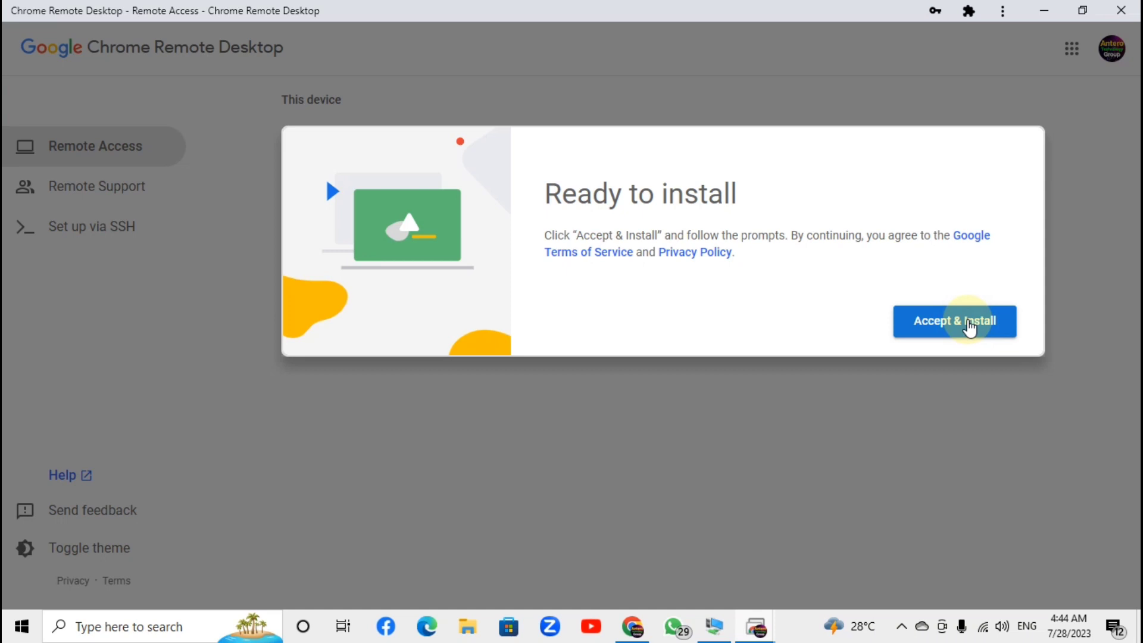
Accept & Install the remote access host, dismissing the 'Could not launch the installer' error
left_click(950, 326)
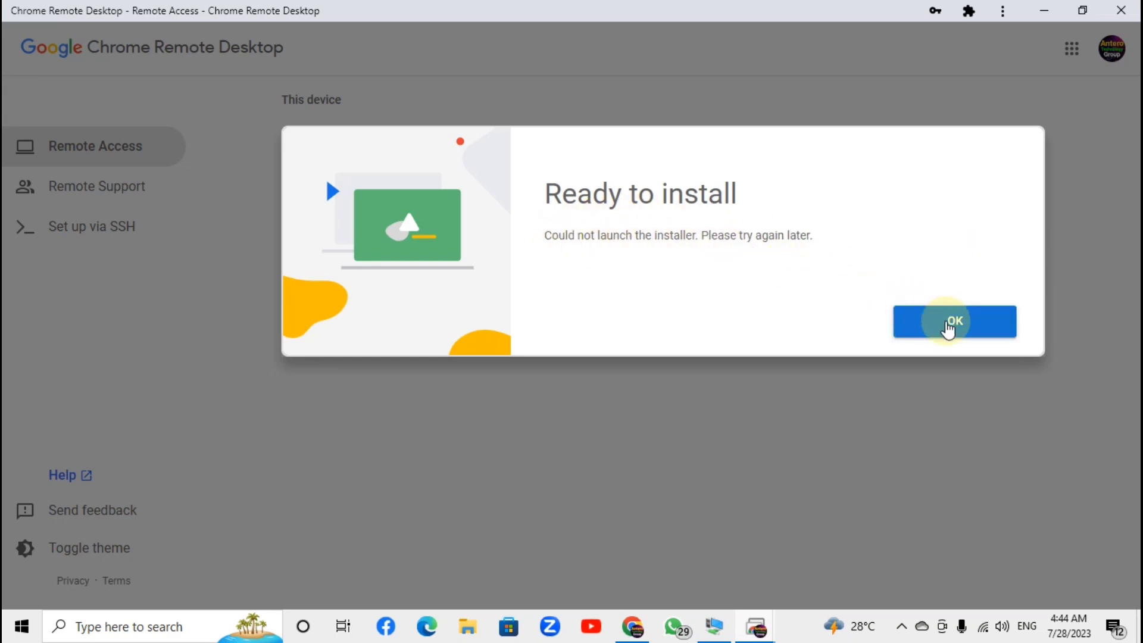
left_click(949, 327)
left_click(948, 326)
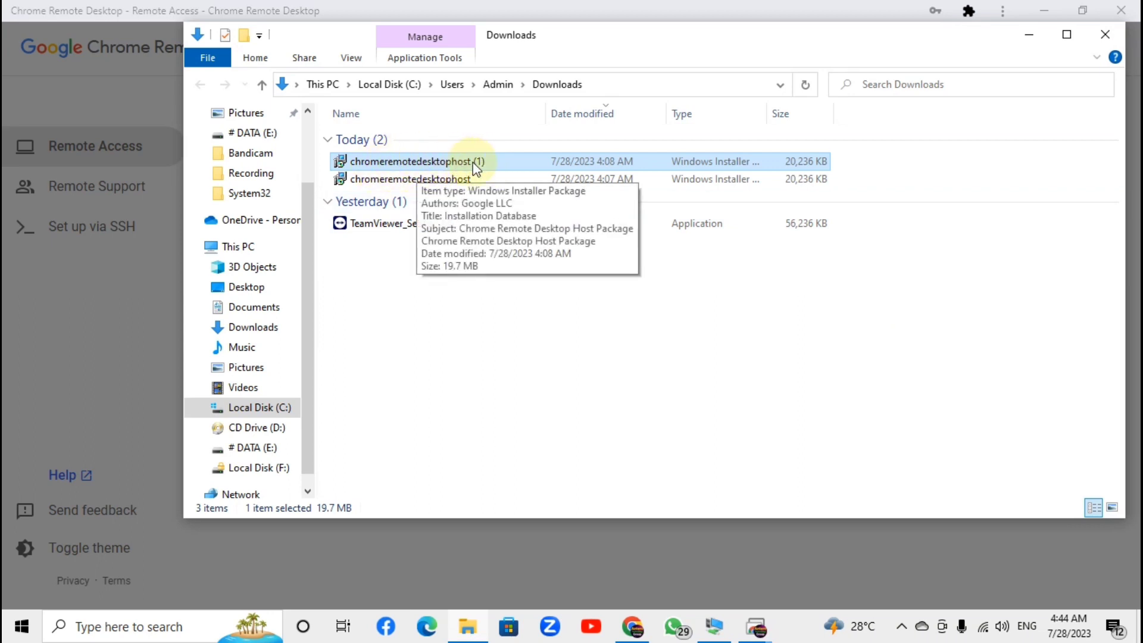
Install chromeremotedesktophost (1) from Downloads via its context menu and close File Explorer
right_click(452, 153)
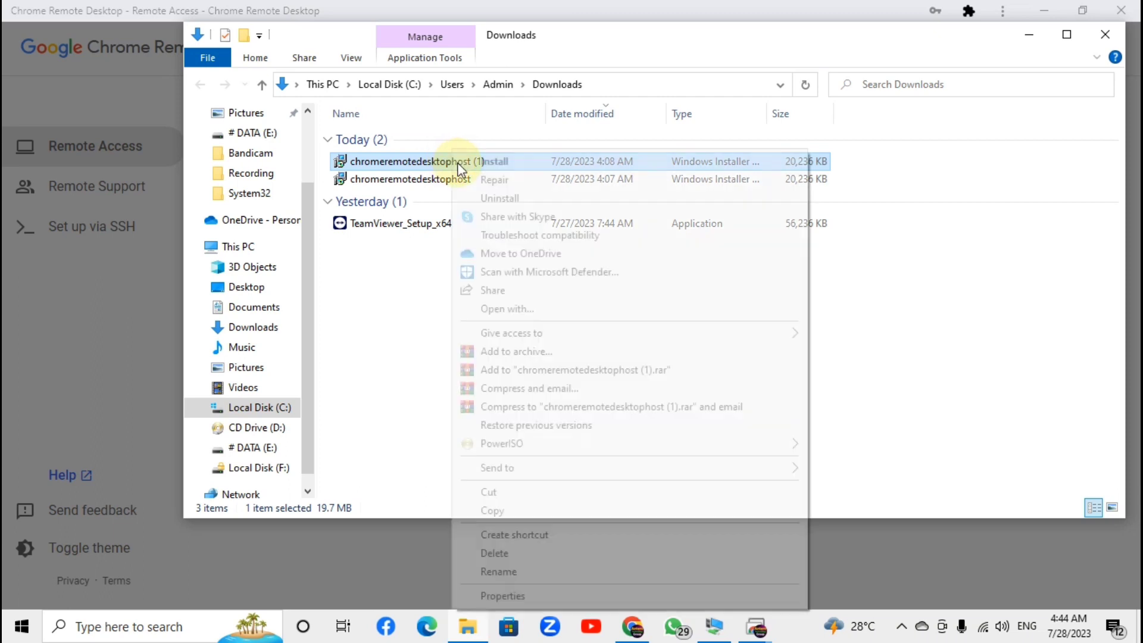
left_click(506, 164)
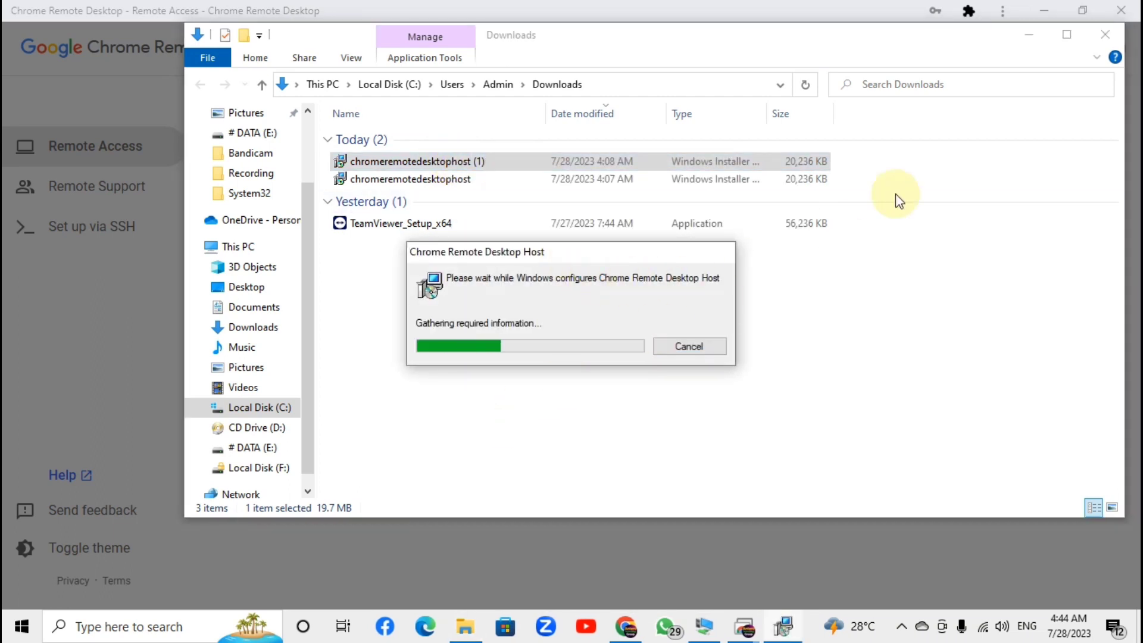
left_click(1105, 35)
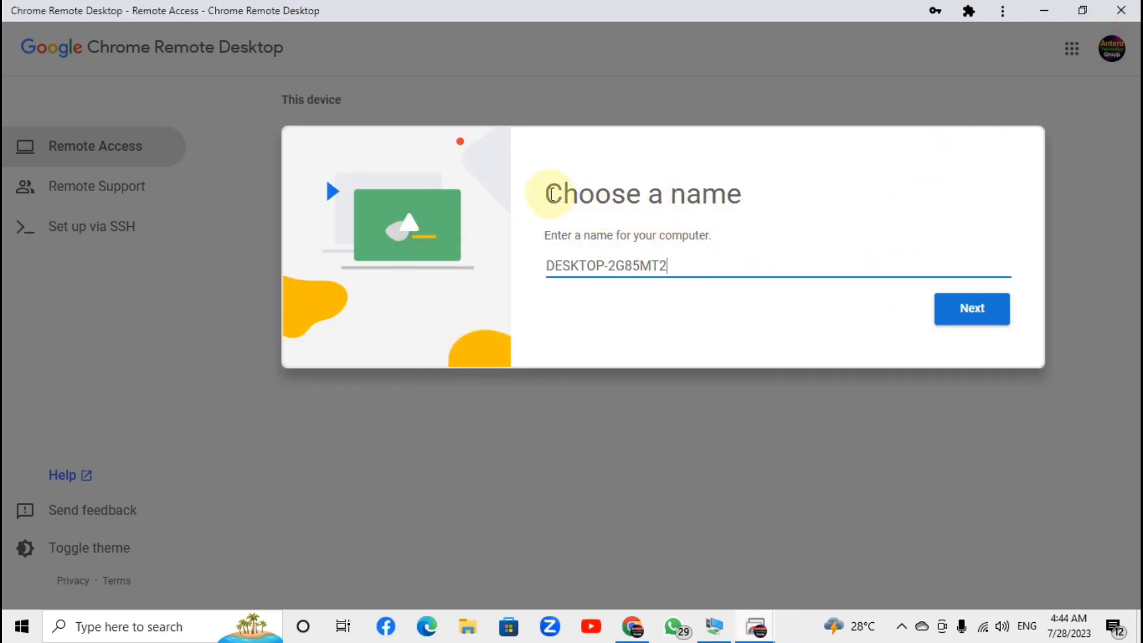
Keep the suggested computer name DESKTOP-2G85MT2 and continue
left_click_drag(543, 194, 788, 194)
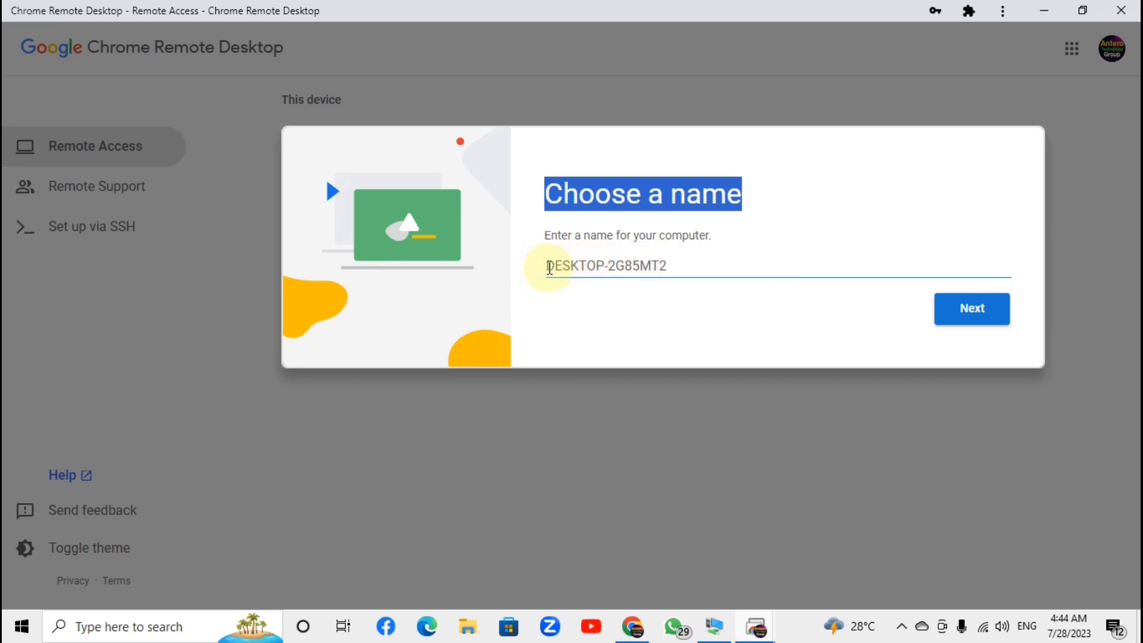
left_click_drag(546, 265, 676, 265)
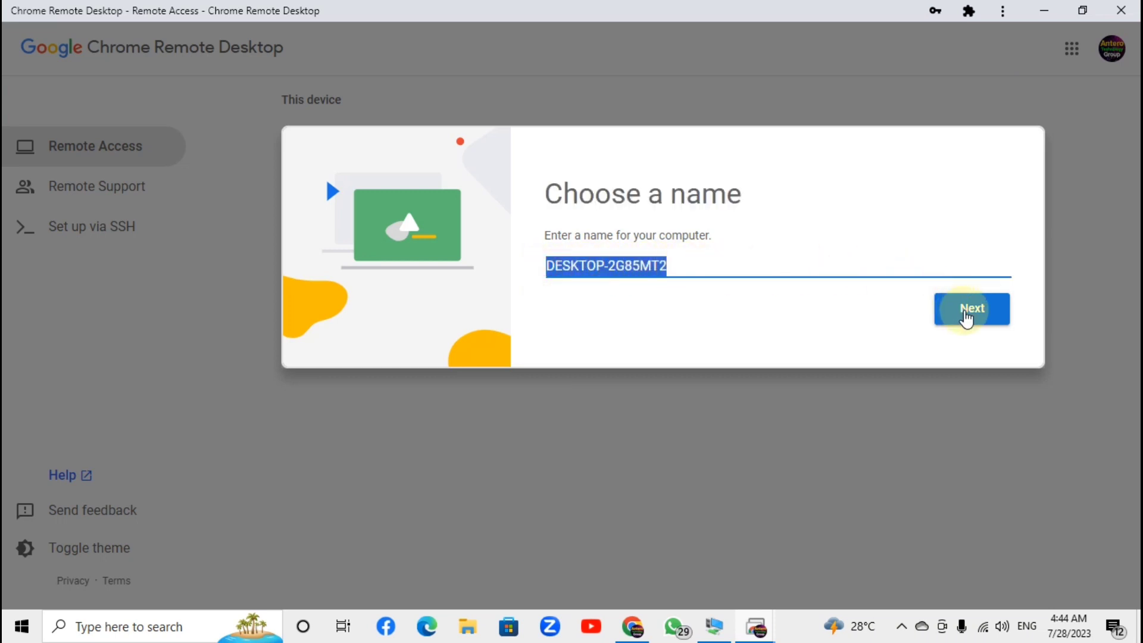
left_click(978, 314)
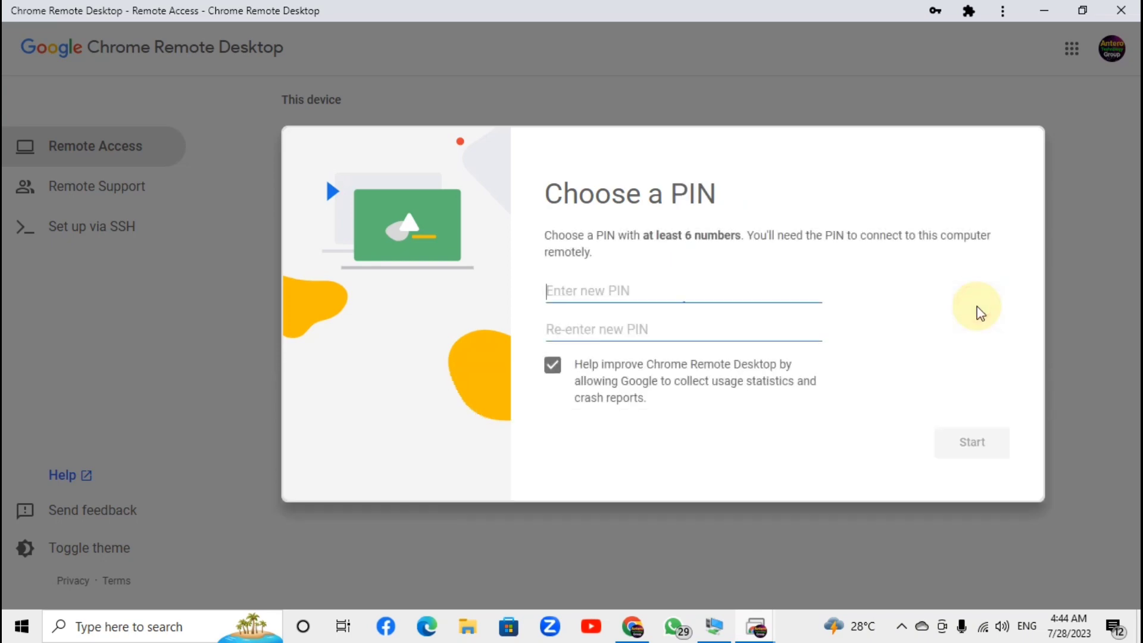
Type a new PIN and enter it again in the Re-enter new PIN field
left_click(594, 290)
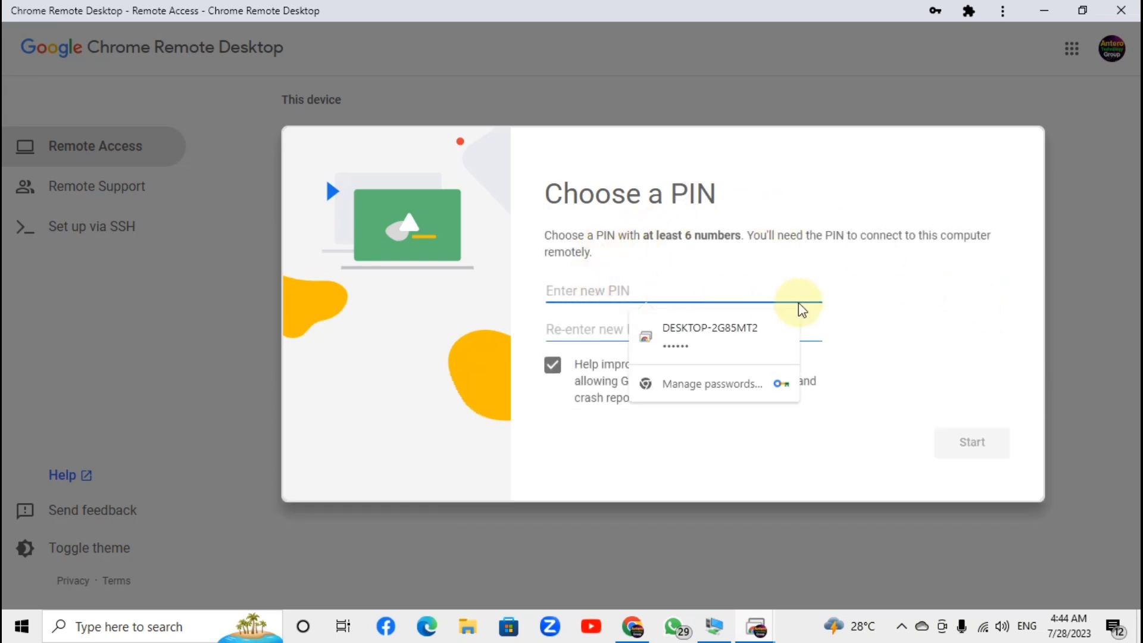
type("123")
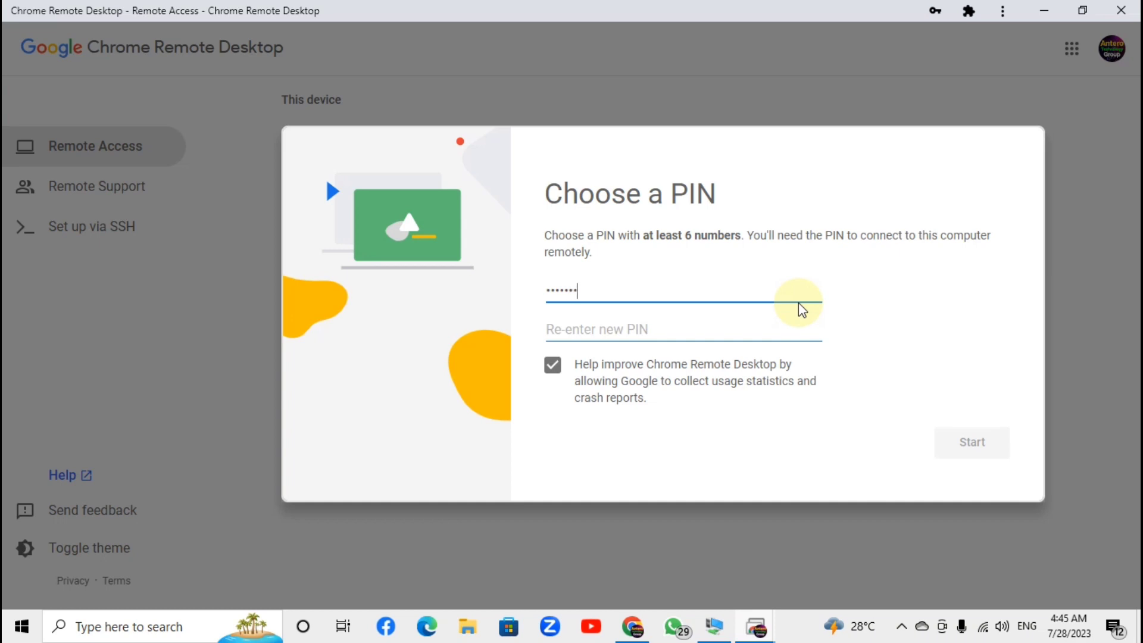
key("Tab")
type("12")
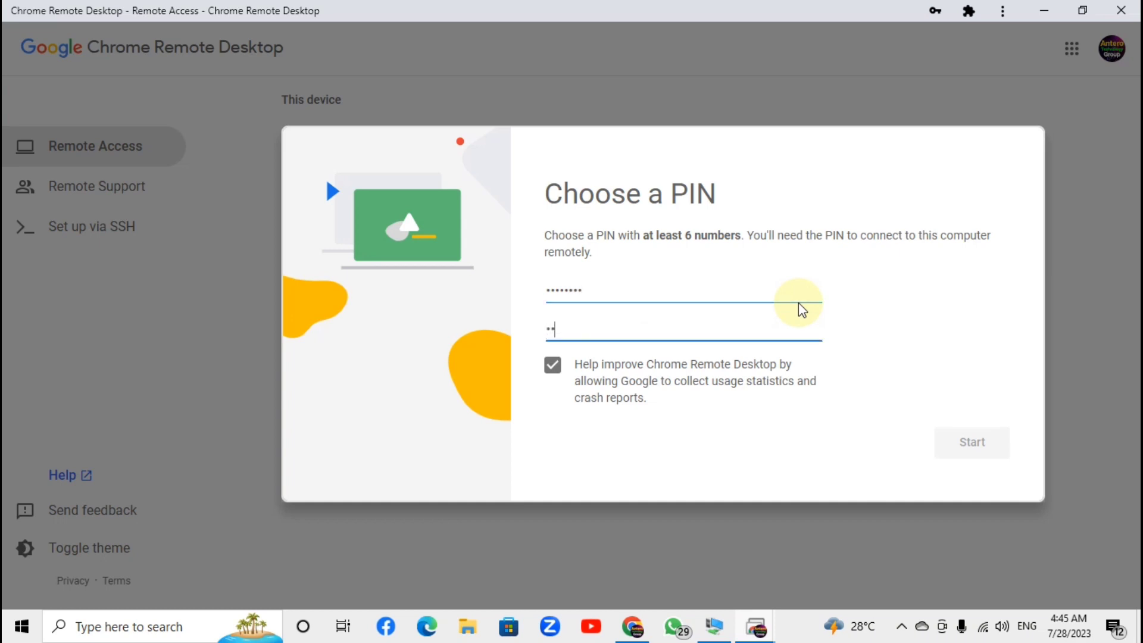
type("345678")
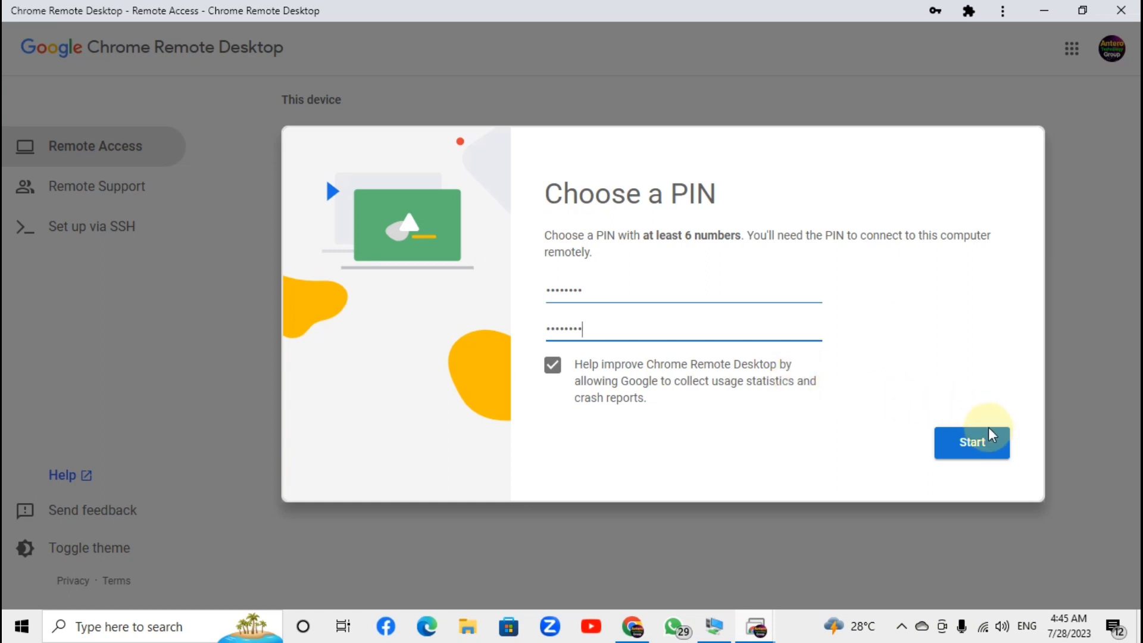
Start remote access, decline Chrome's password update, and review the DESKTOP-2G85MT2 card under This device
left_click(972, 452)
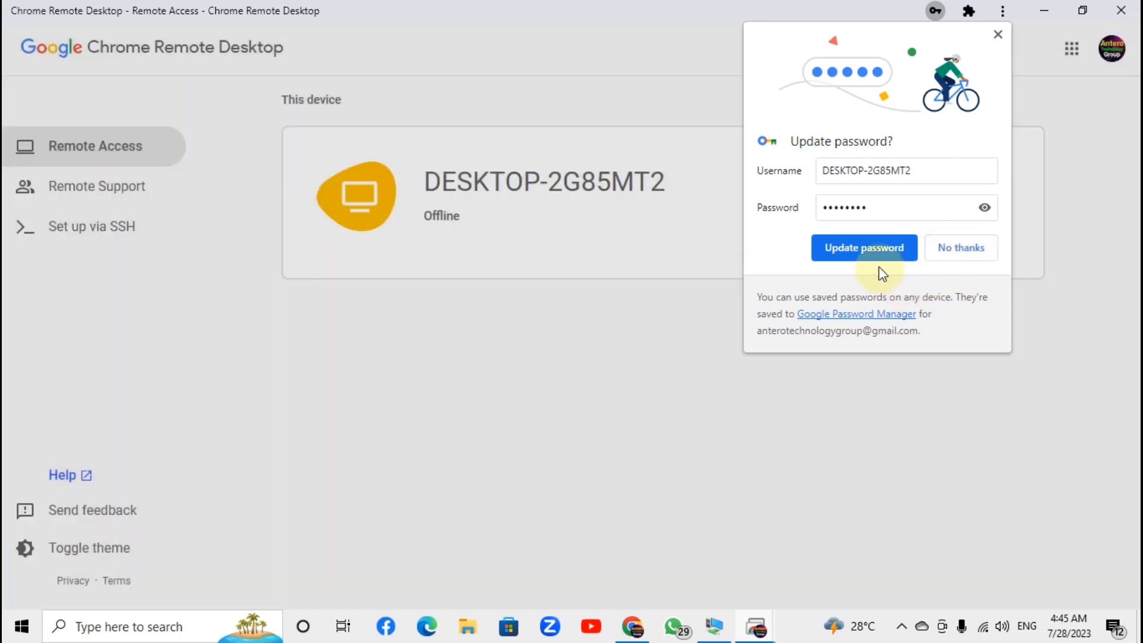
left_click(874, 253)
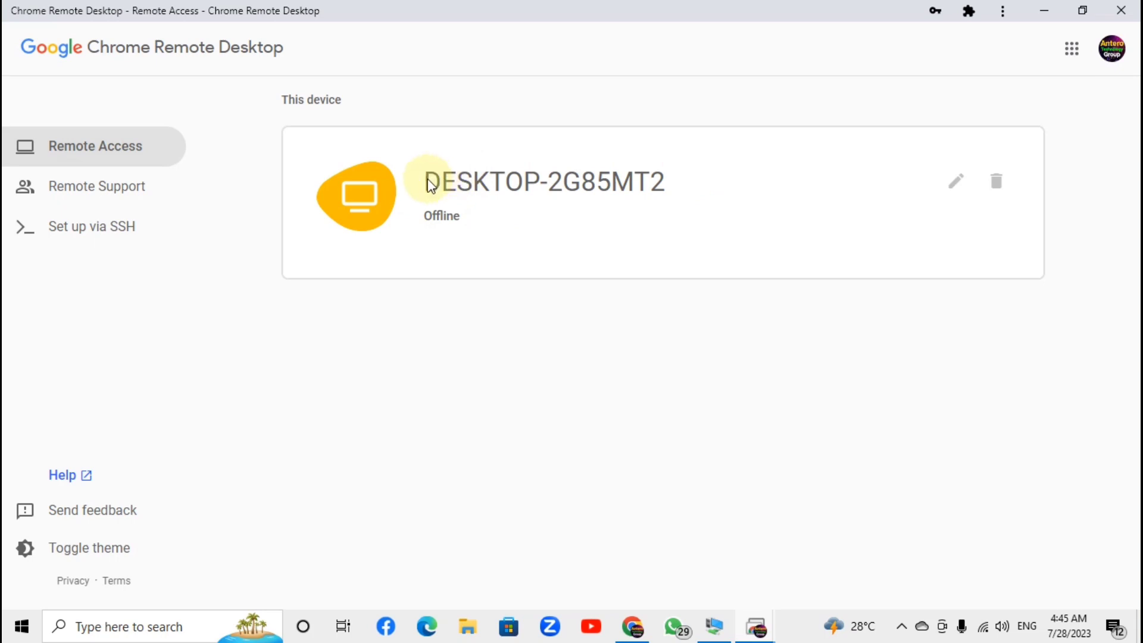
left_click_drag(426, 179, 670, 183)
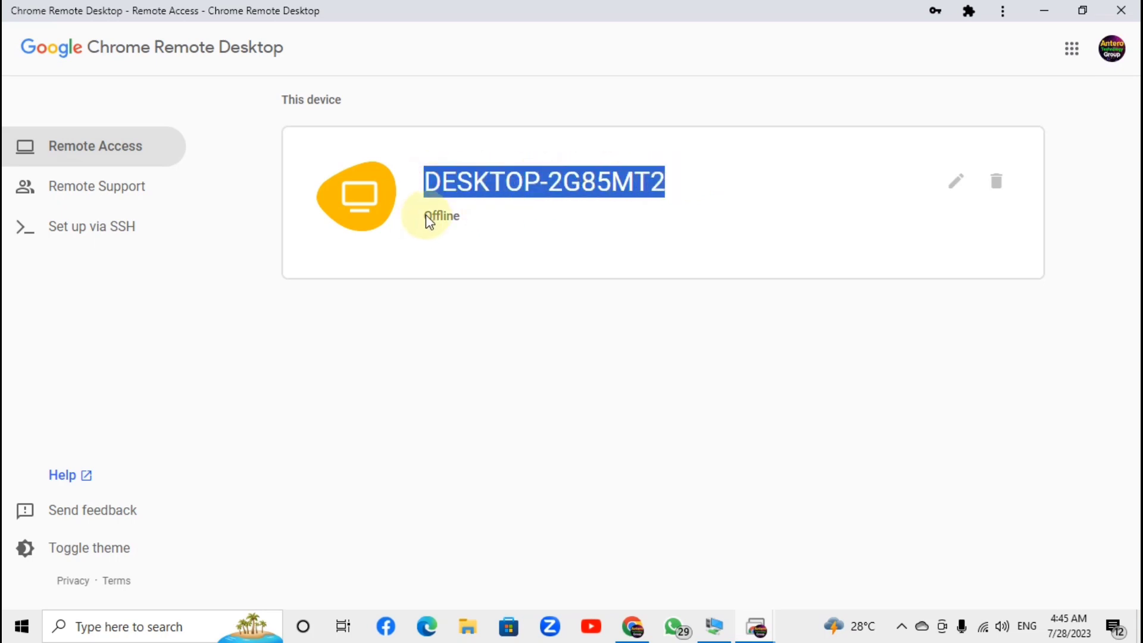
left_click_drag(421, 216, 447, 223)
left_click(494, 305)
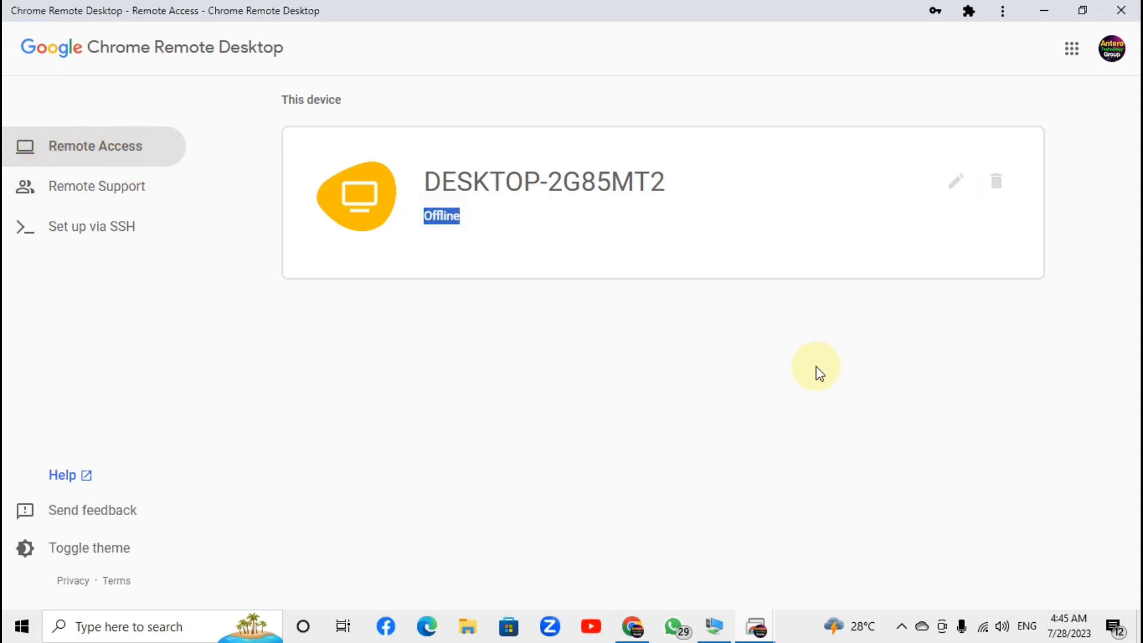
left_click_drag(424, 188, 711, 193)
left_click(557, 327)
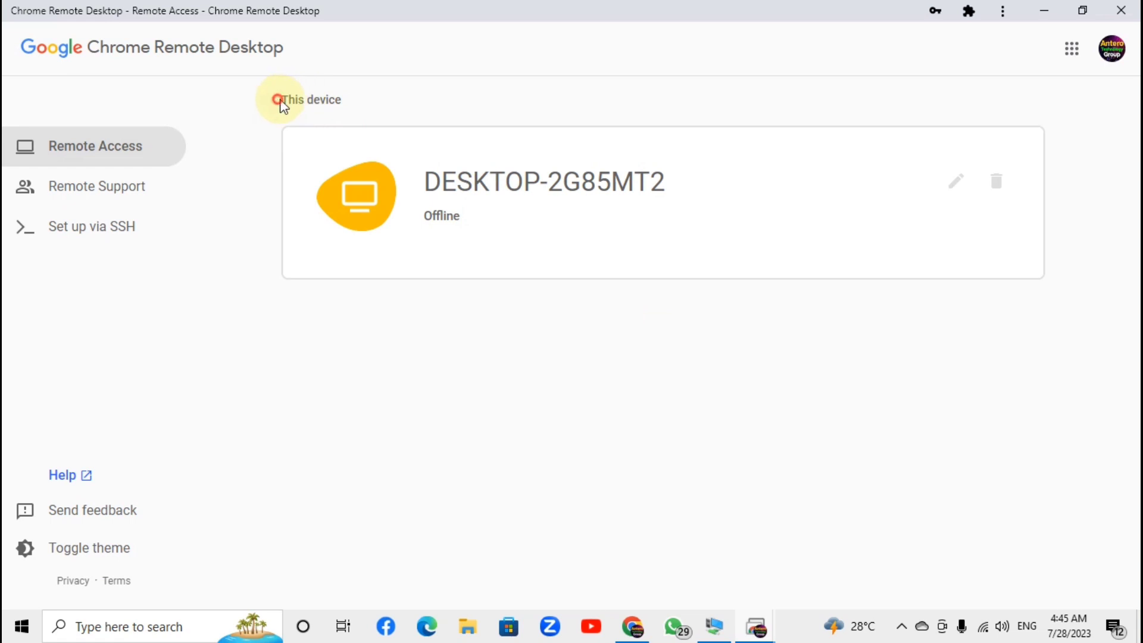
left_click_drag(280, 101, 357, 101)
left_click_drag(421, 182, 698, 196)
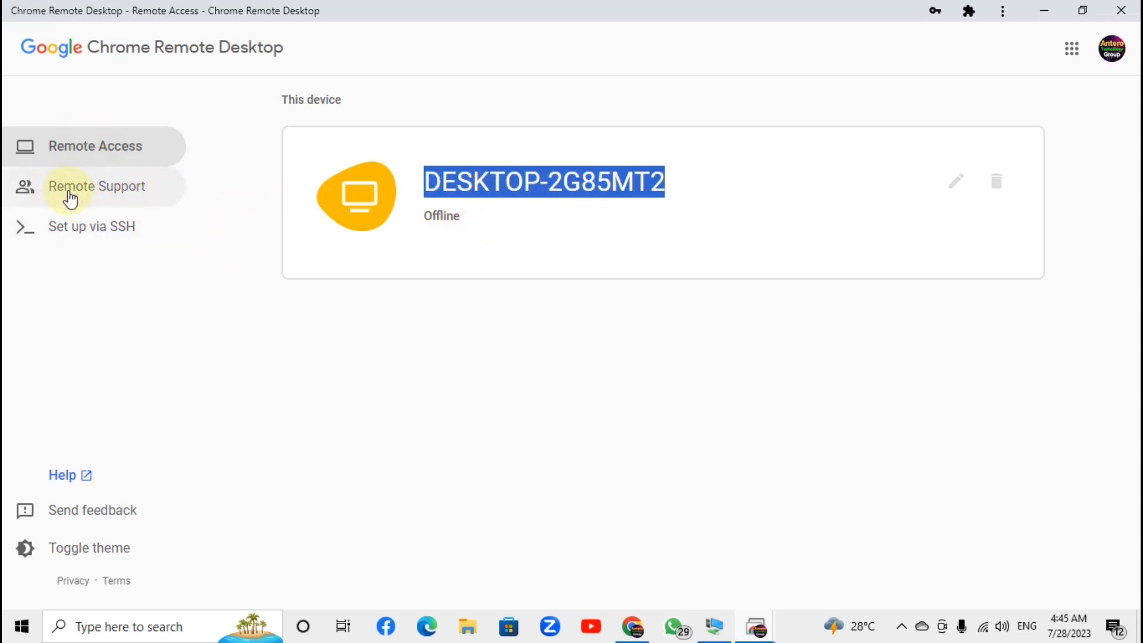
left_click(105, 186)
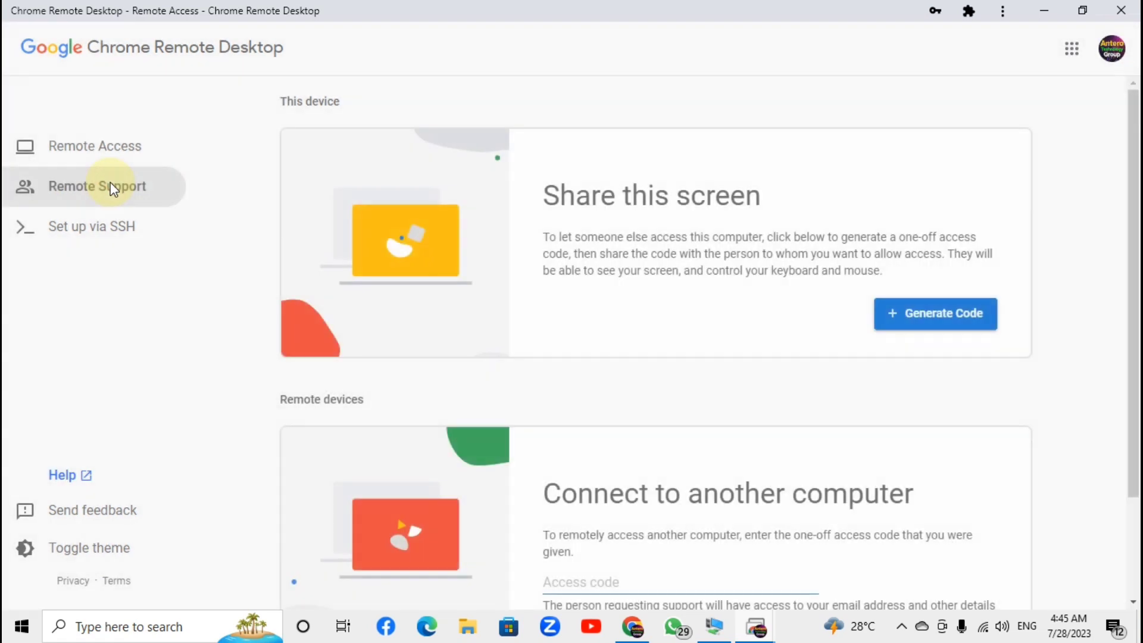
scroll(676, 354, "down", 2)
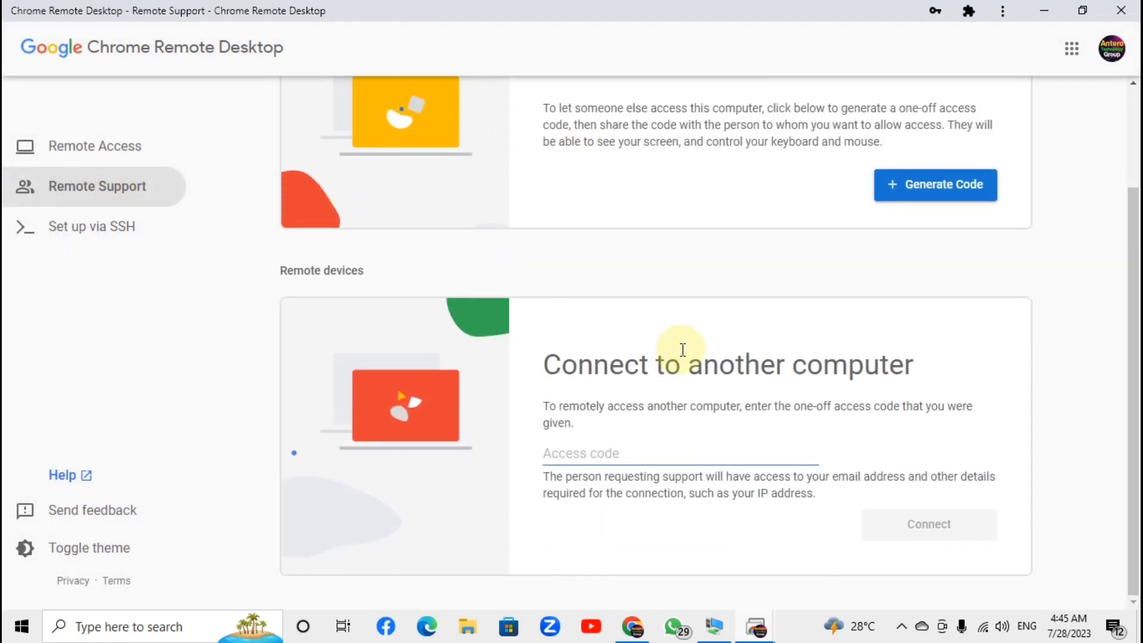
scroll(684, 344, "up", 2)
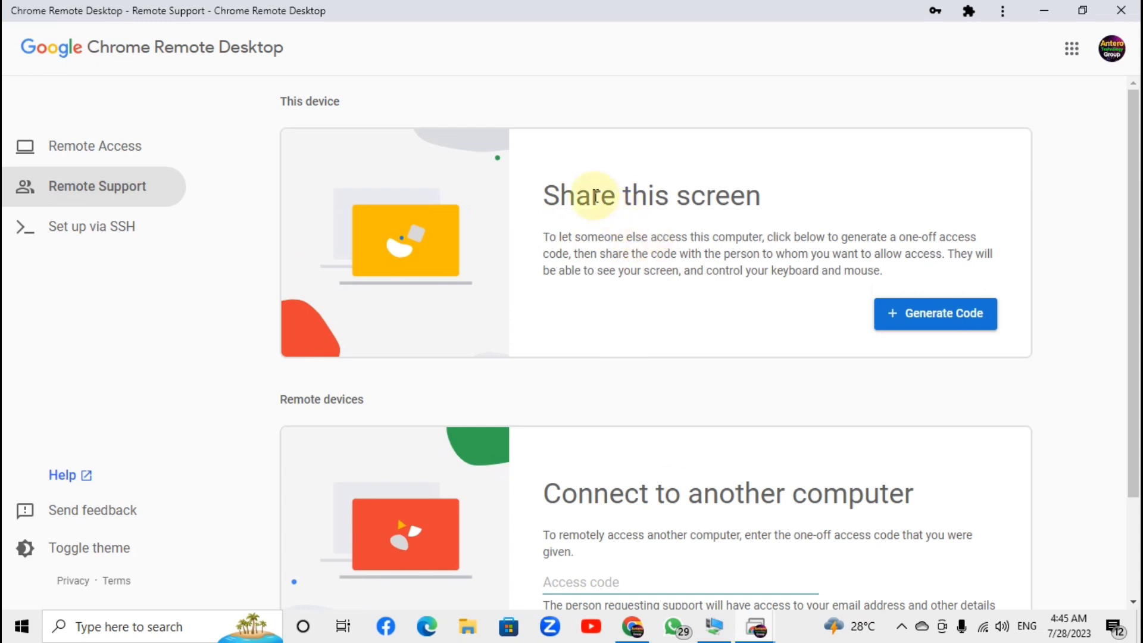
left_click_drag(549, 195, 766, 194)
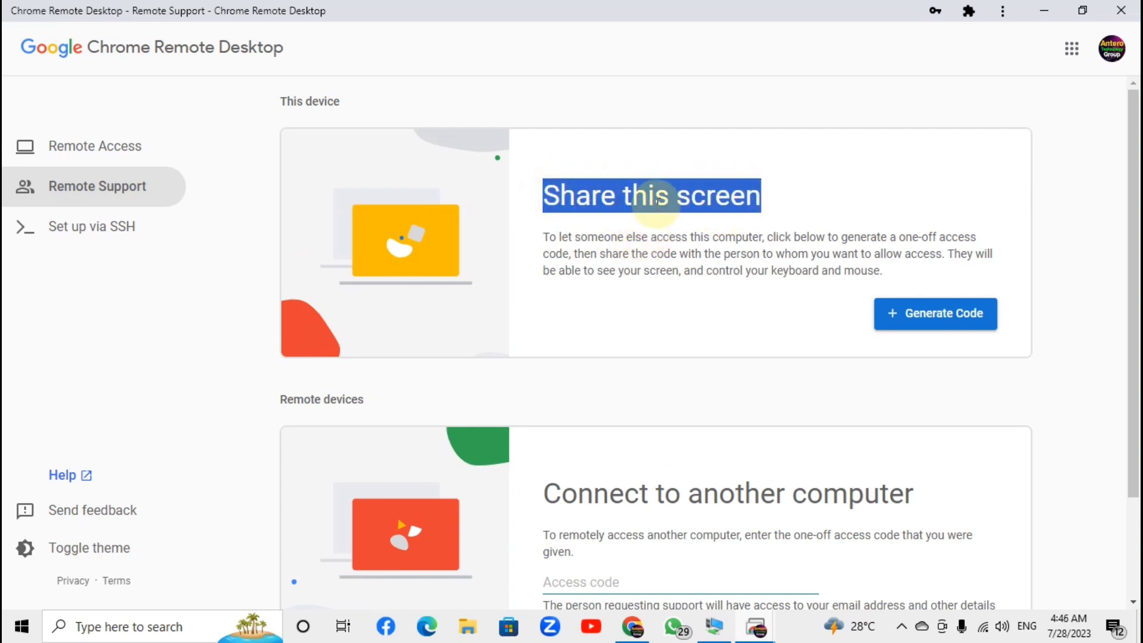
scroll(732, 216, "down", 2)
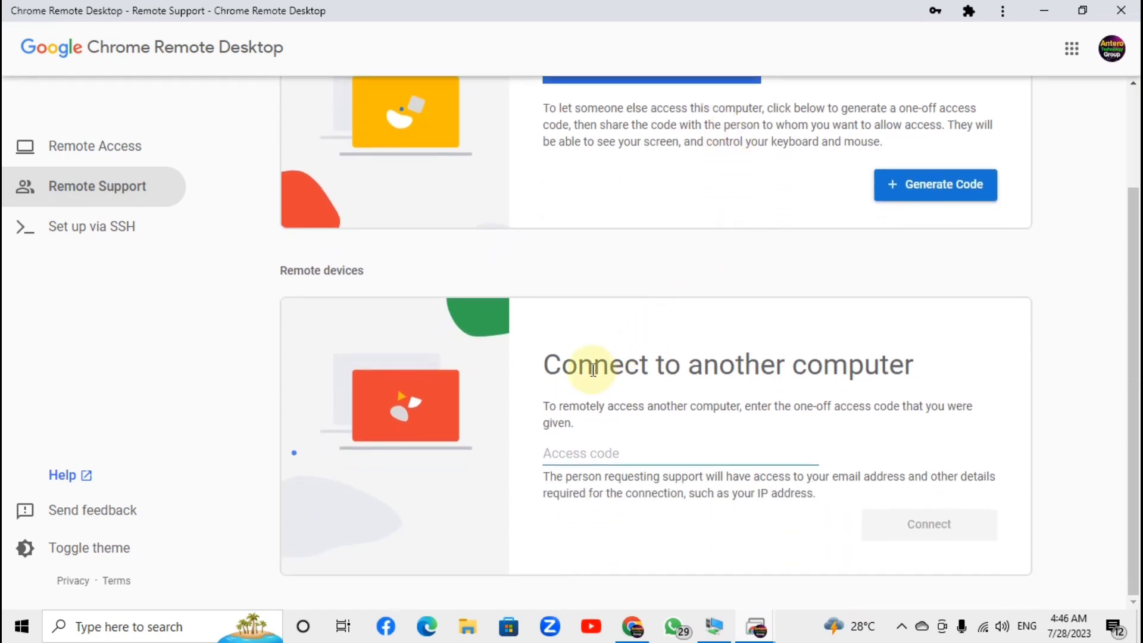
left_click_drag(544, 365, 924, 373)
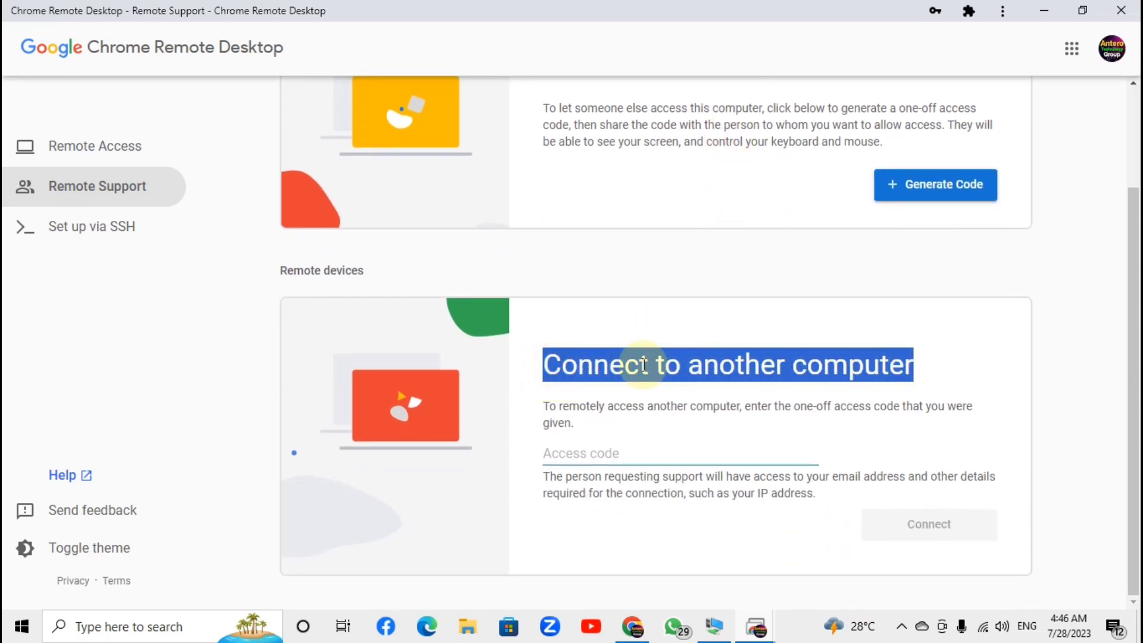
left_click(606, 454)
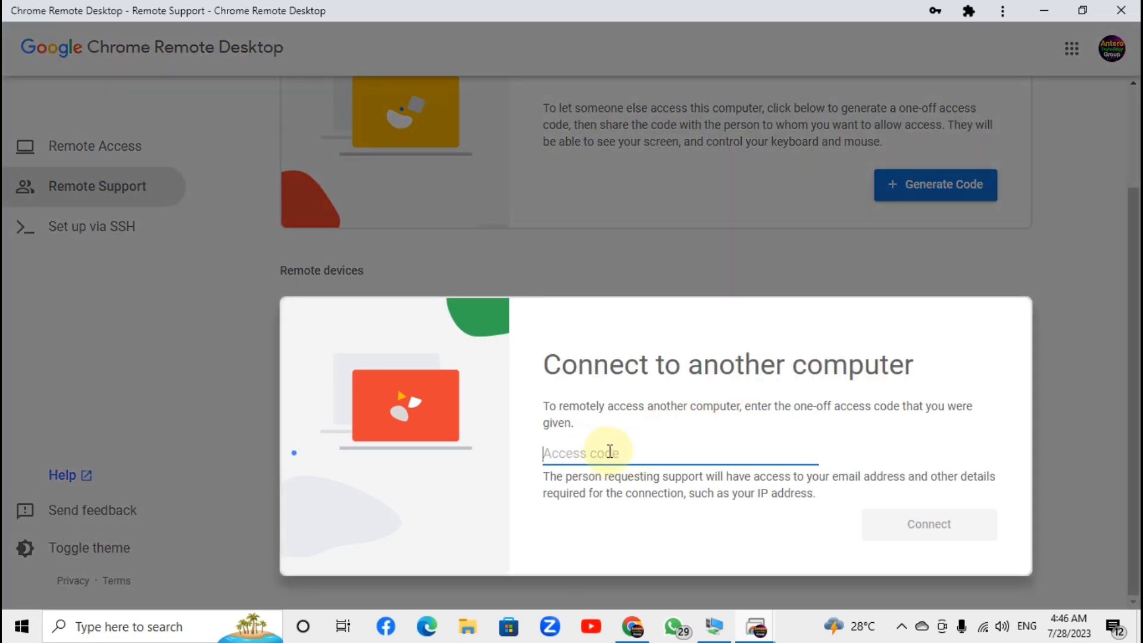
left_click(707, 259)
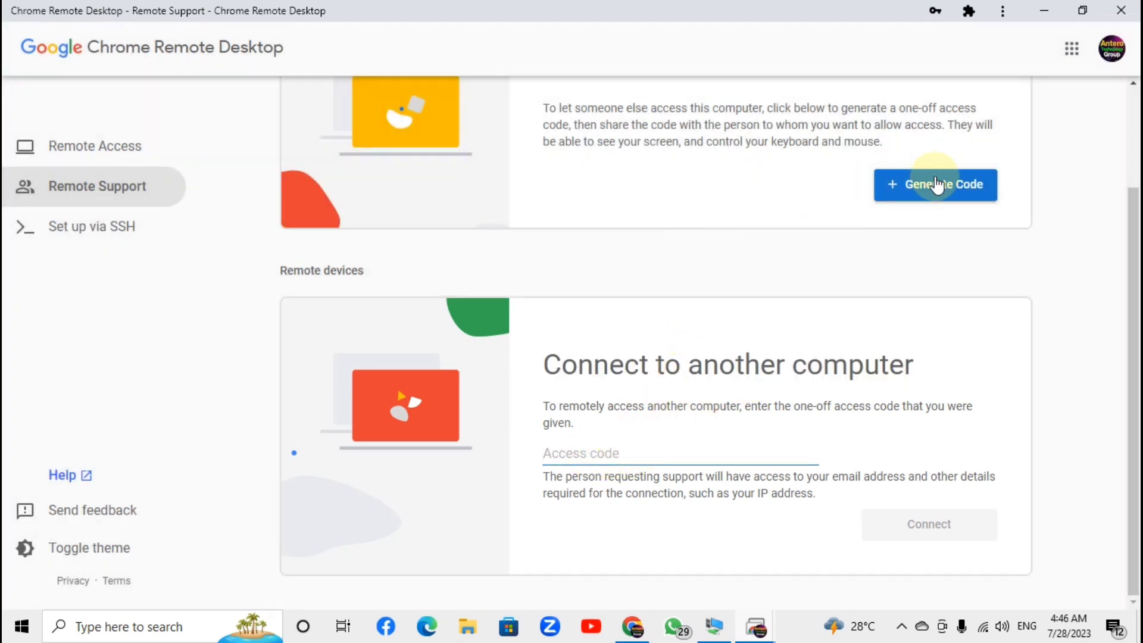
scroll(833, 245, "up", 2)
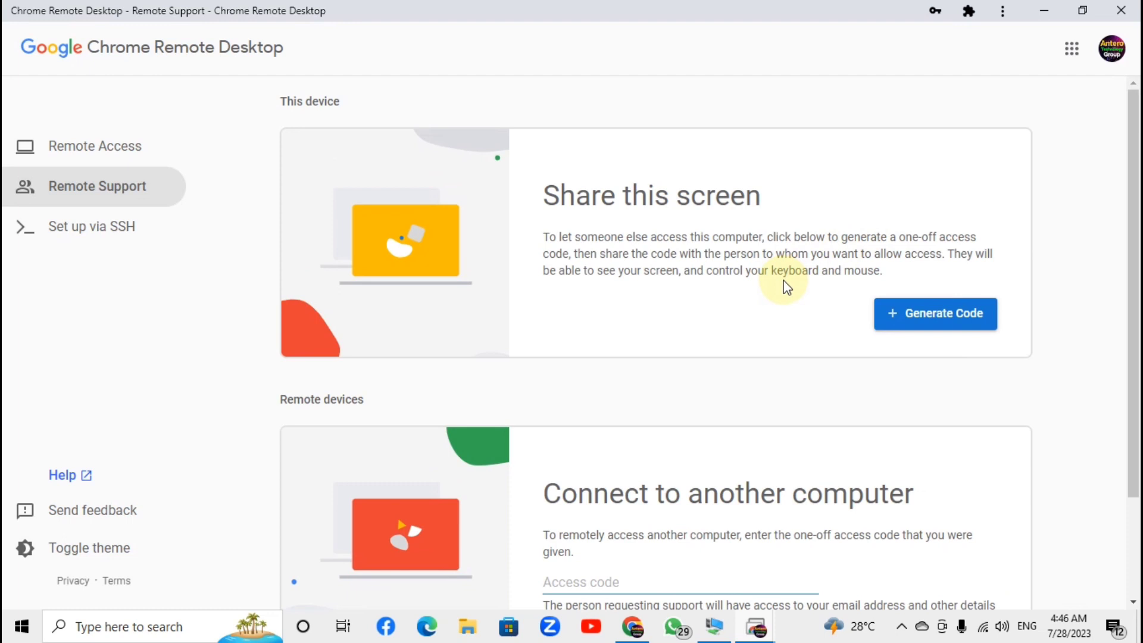
scroll(792, 321, "down", 1)
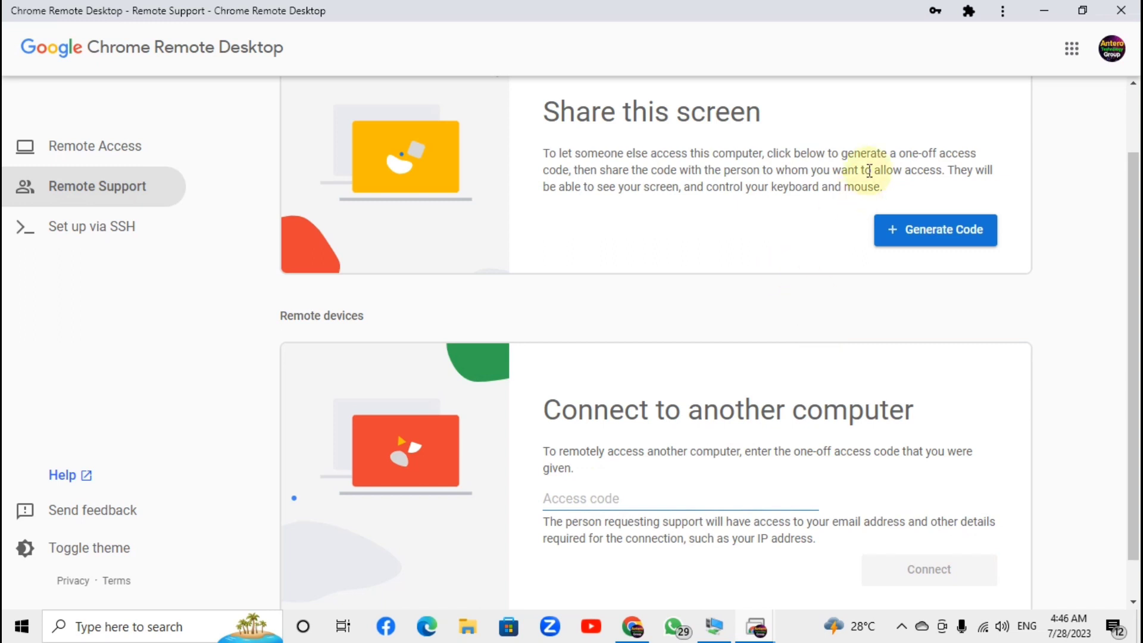
scroll(691, 269, "up", 1)
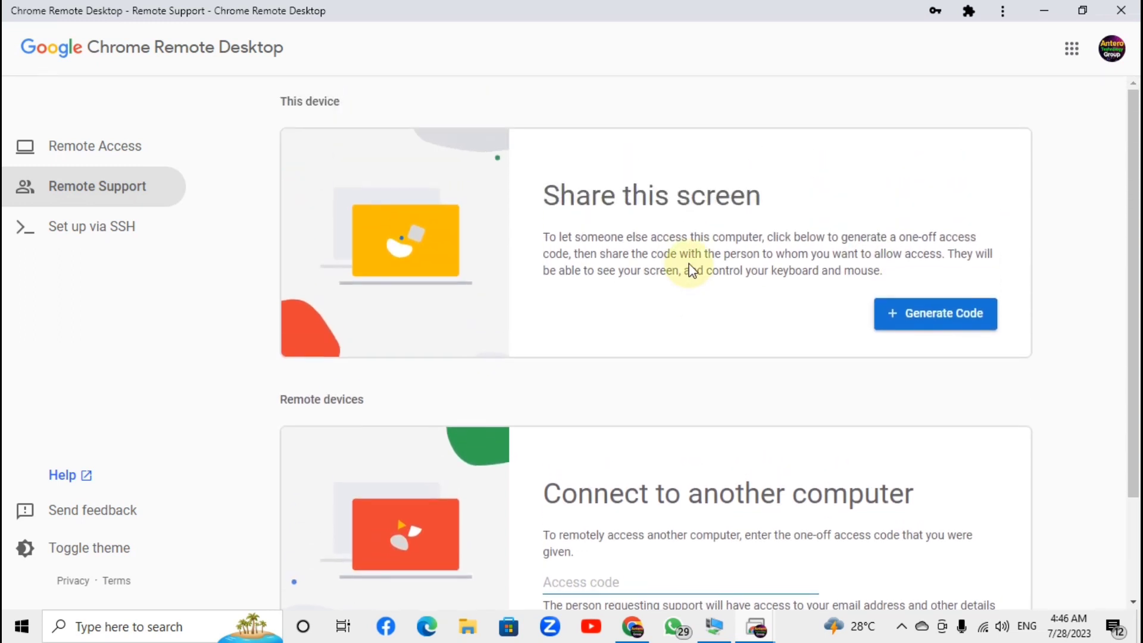
scroll(691, 269, "down", 1)
scroll(690, 270, "up", 1)
Check the Remote Access listing for DESKTOP-2G85MT2, then minimize the app and close the Web Store window
left_click(110, 143)
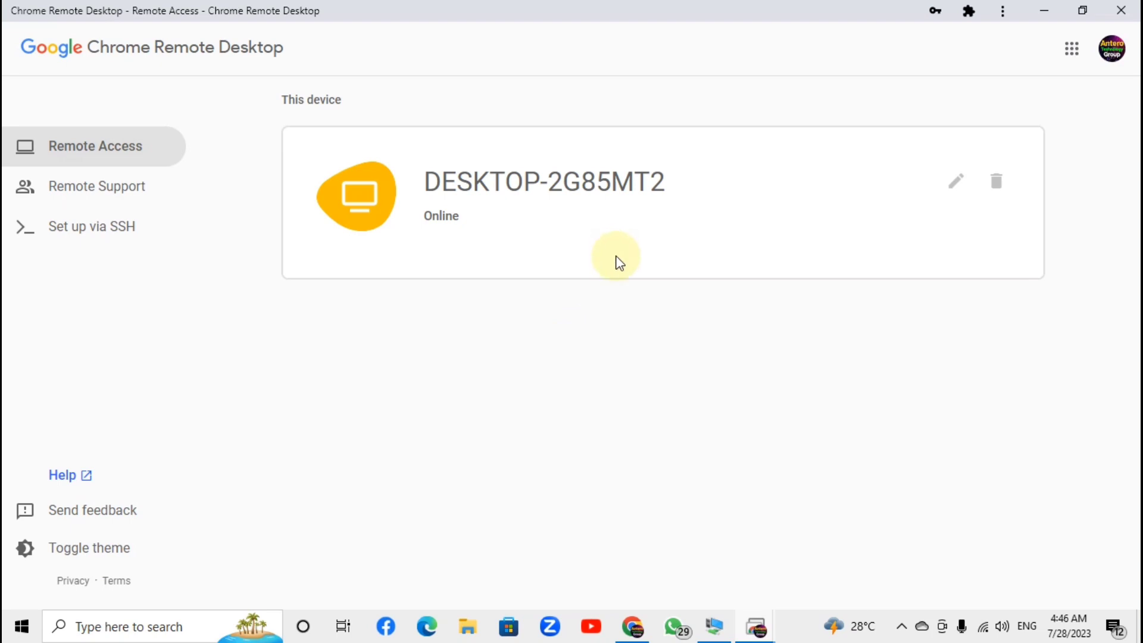
left_click(1044, 13)
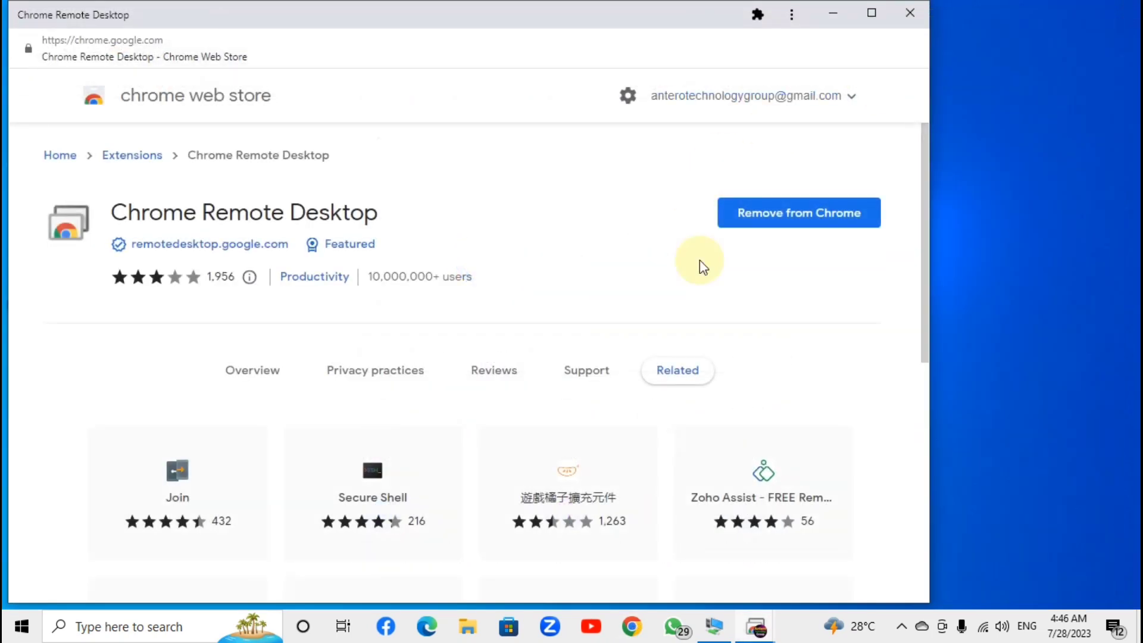
left_click(909, 13)
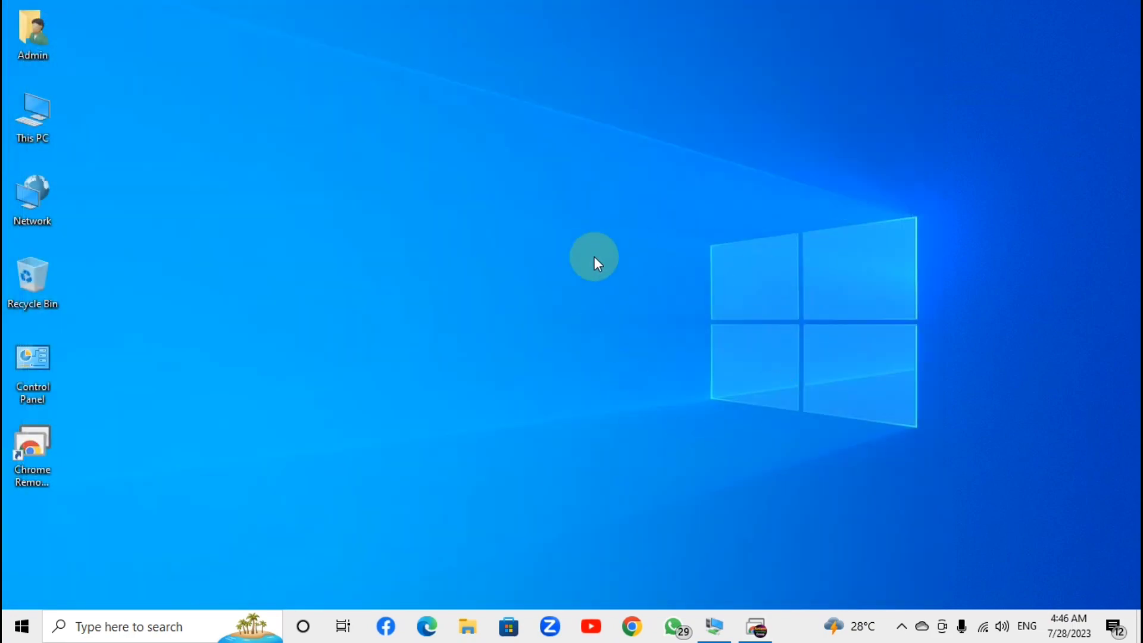
Bring the 2K19 server session back to full screen and launch Google Chrome there
left_click(714, 626)
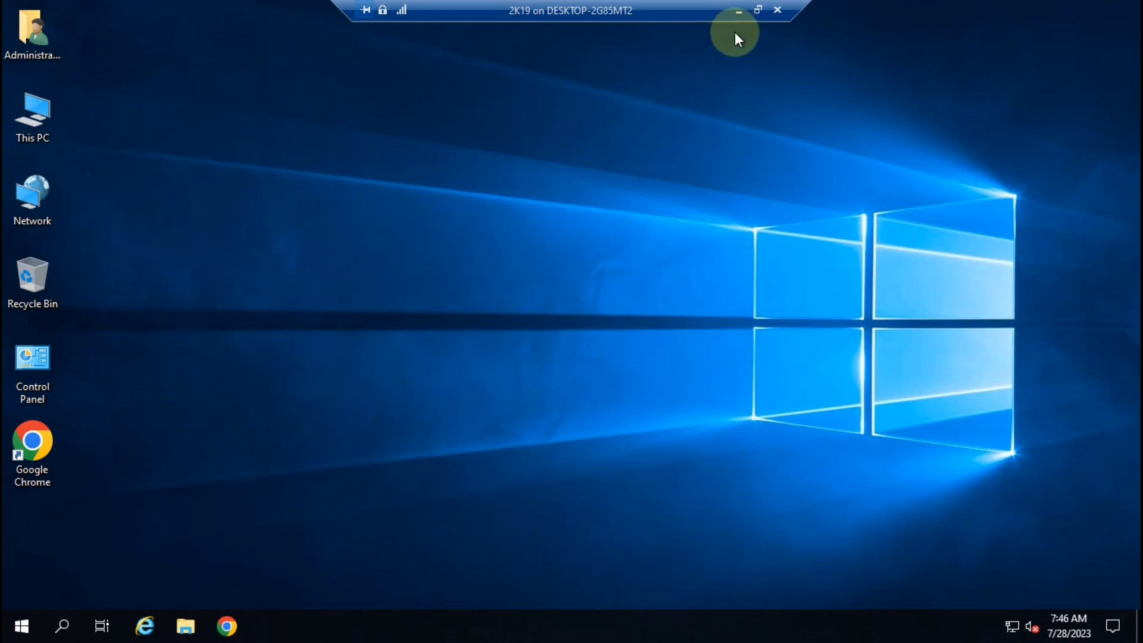
left_click(738, 12)
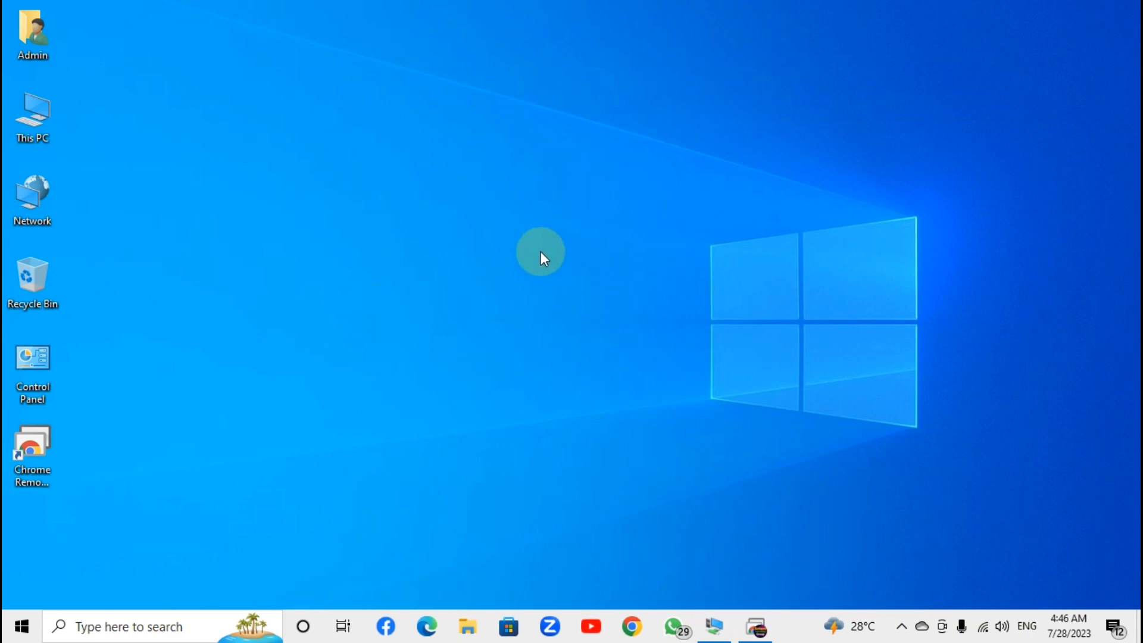
mouse_move(757, 625)
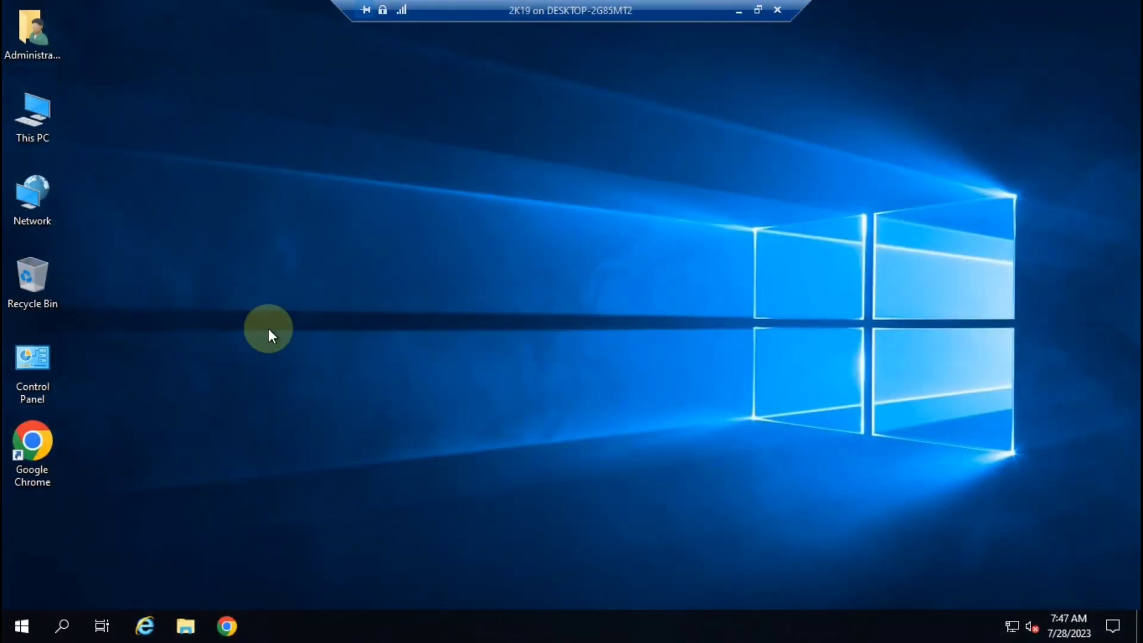
left_click(49, 449)
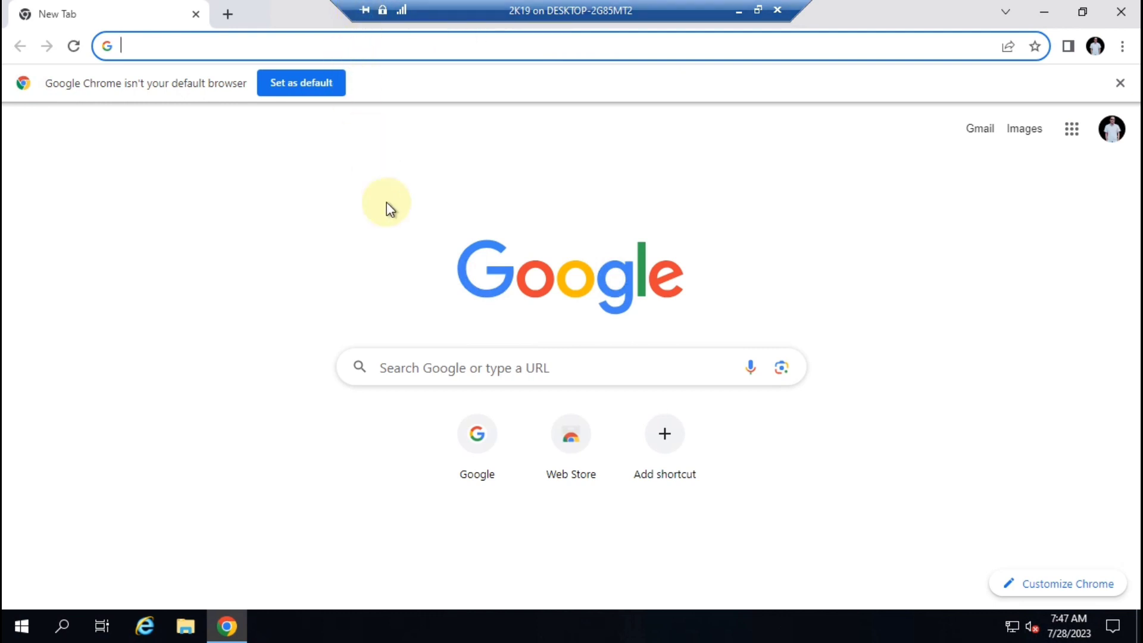
Open Google's homepage and dismiss the default-browser and out-of-storage notices
left_click(475, 439)
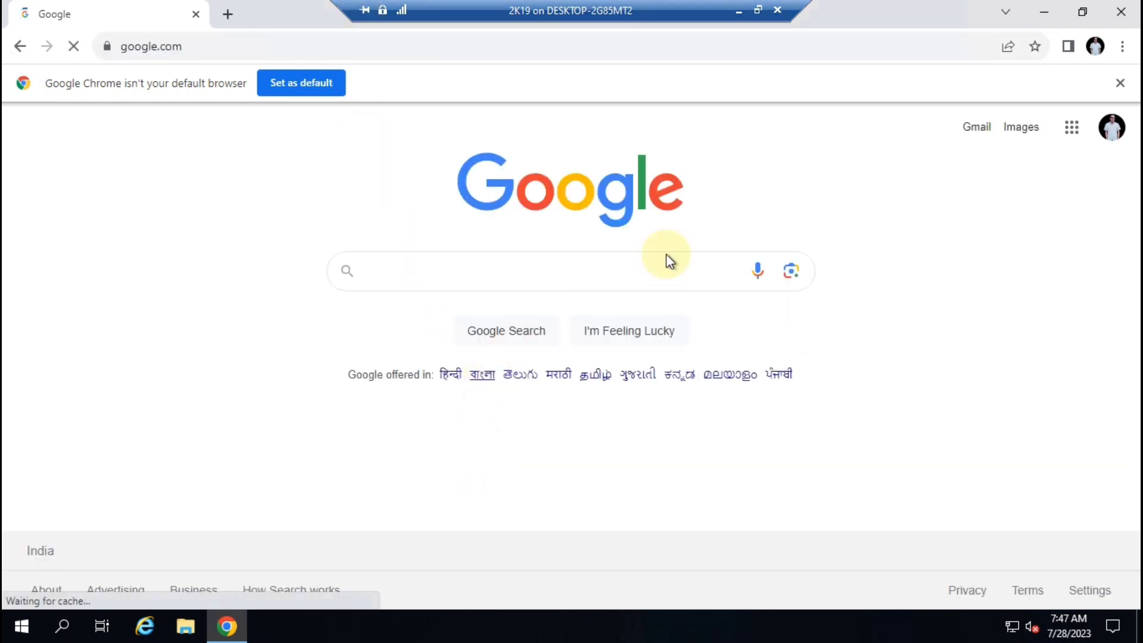
left_click(1120, 83)
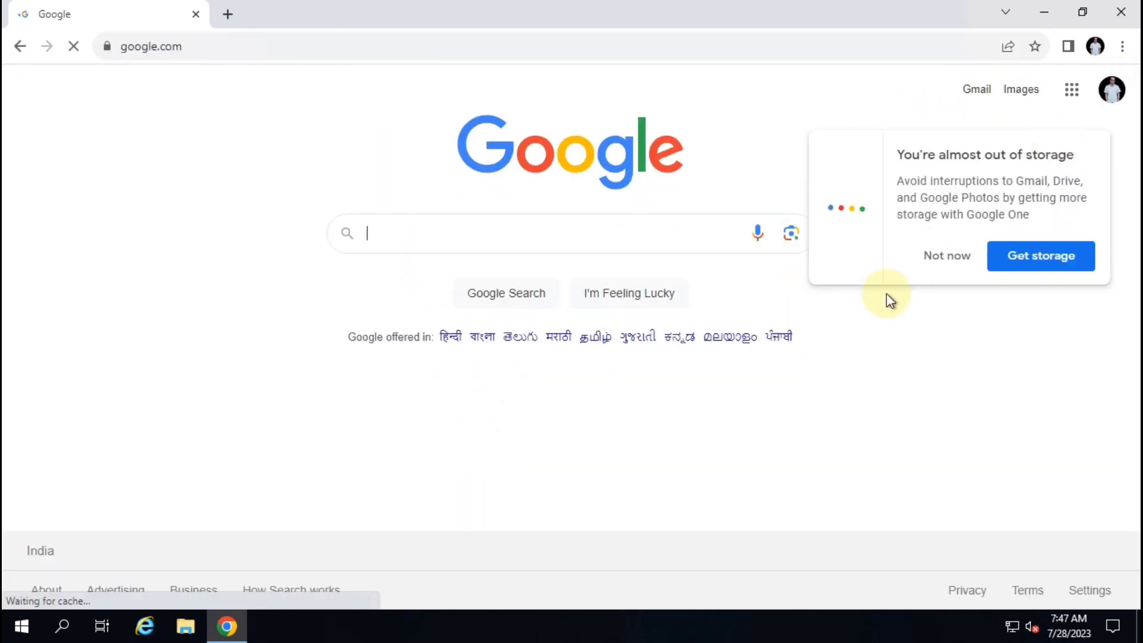
left_click(947, 256)
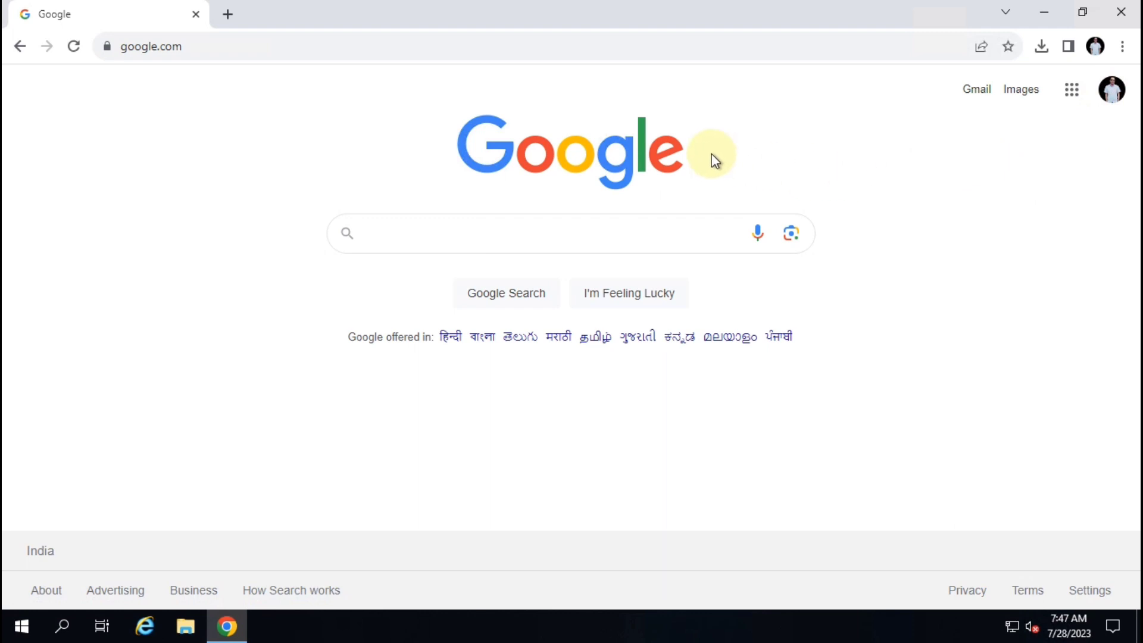
Search Google for 'chrome remote desktop' and open the Chrome Remote Desktop website
left_click(401, 231)
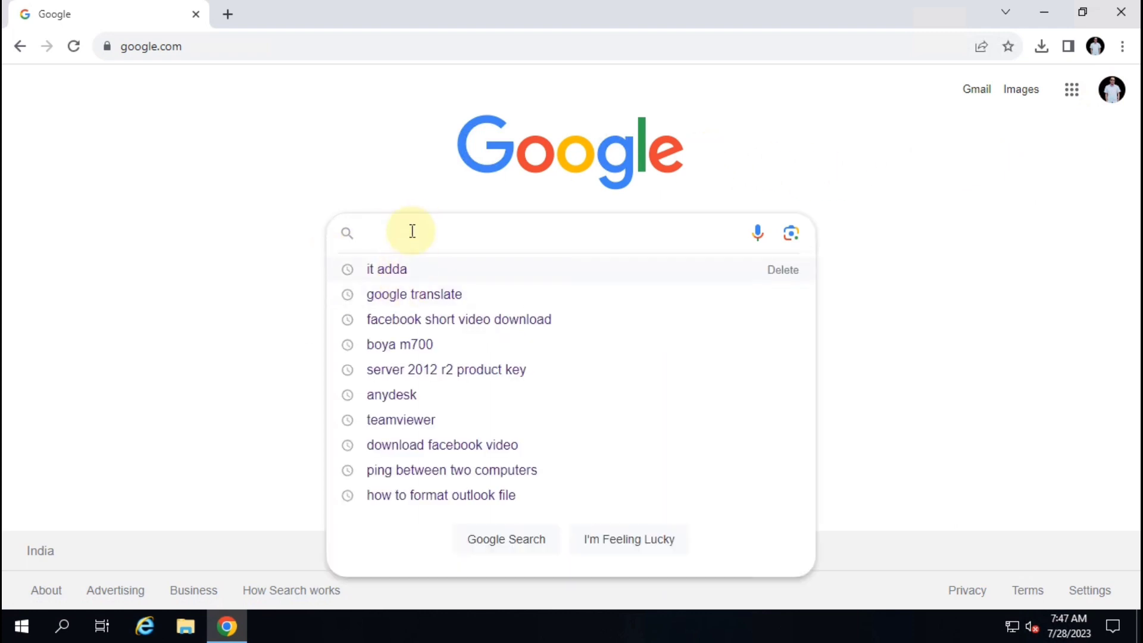
type("Chrome")
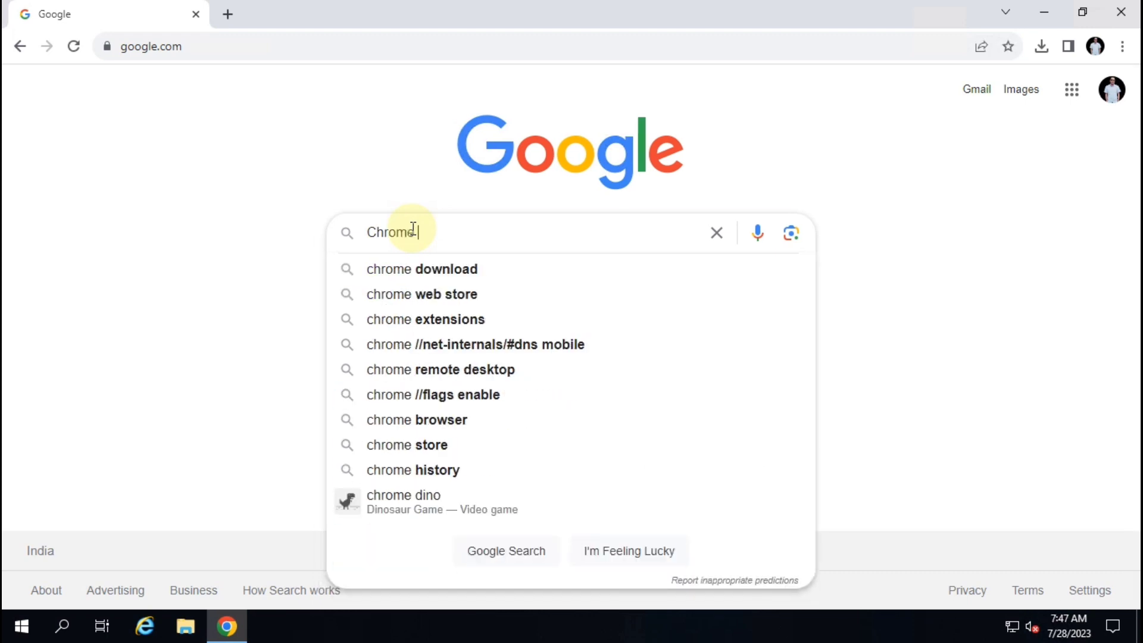
left_click(480, 374)
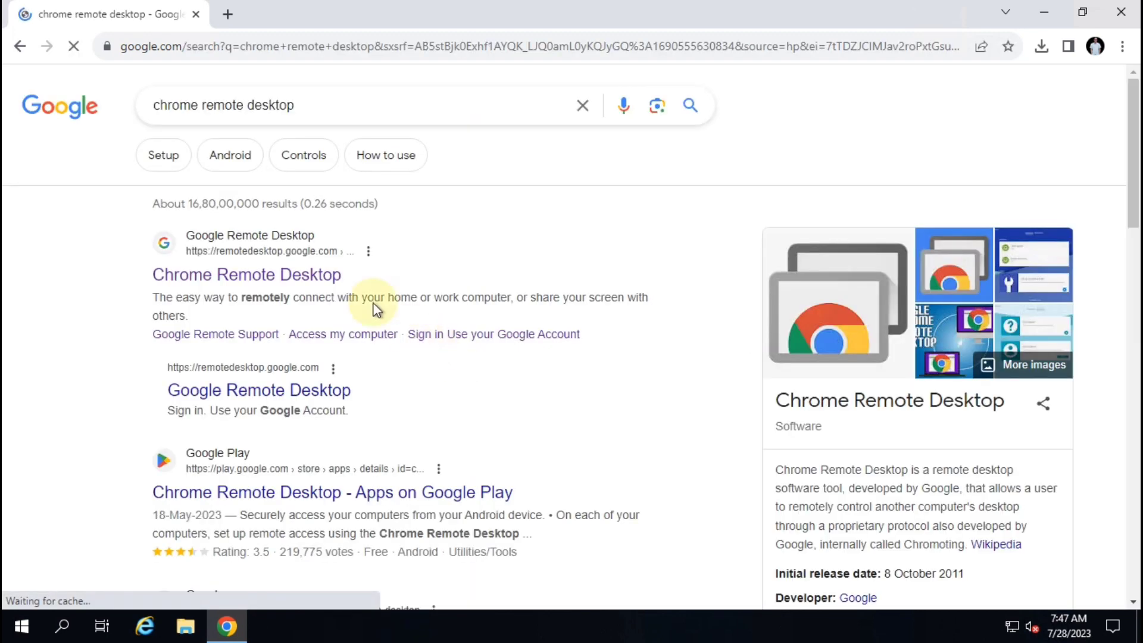
left_click(269, 277)
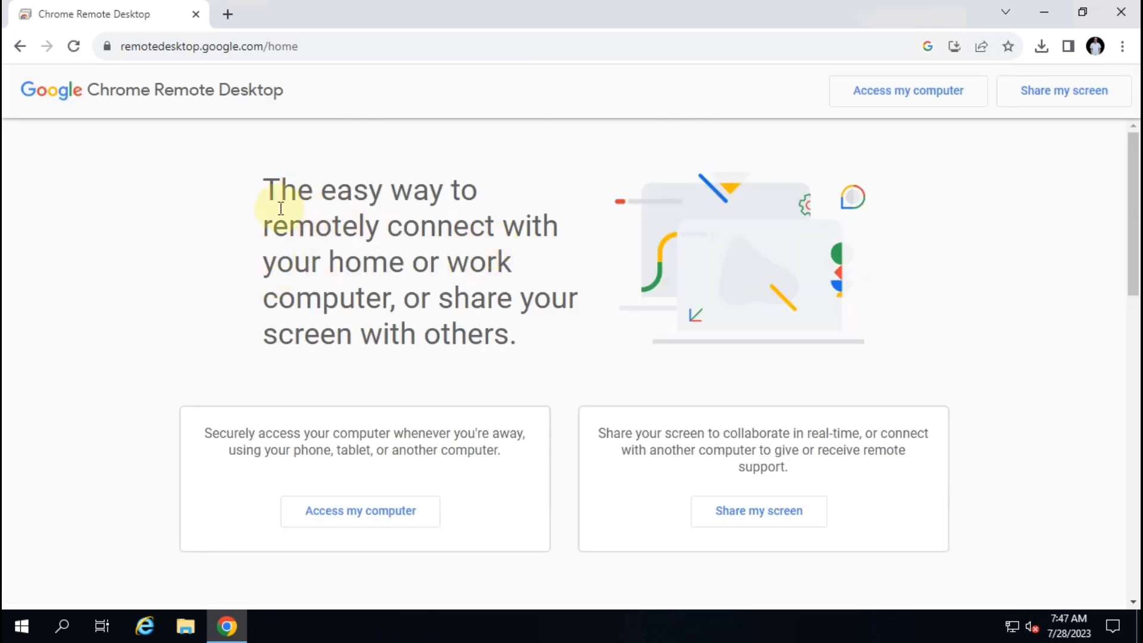
Go to the remote access page and install Chrome Remote Desktop as an app
left_click_drag(266, 182, 557, 354)
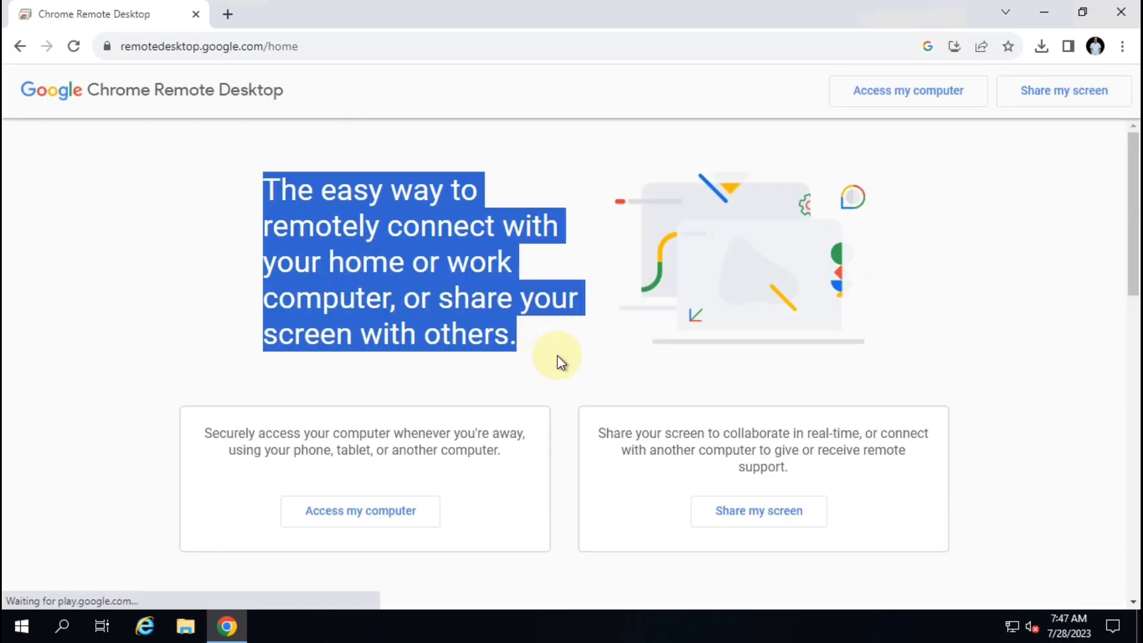
left_click(941, 94)
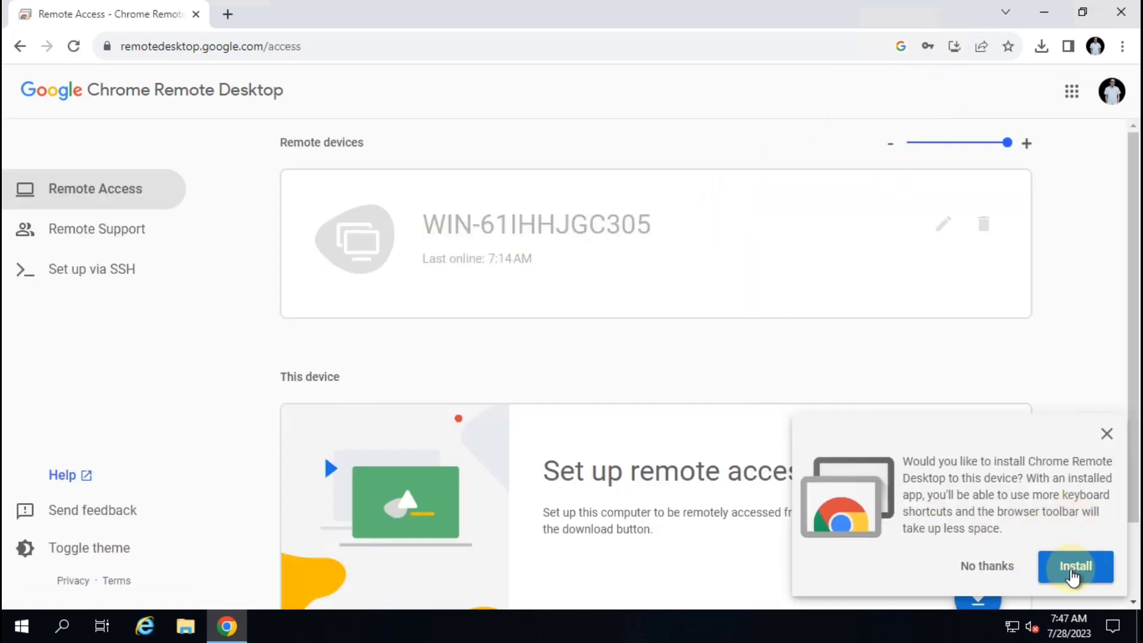
left_click(1076, 571)
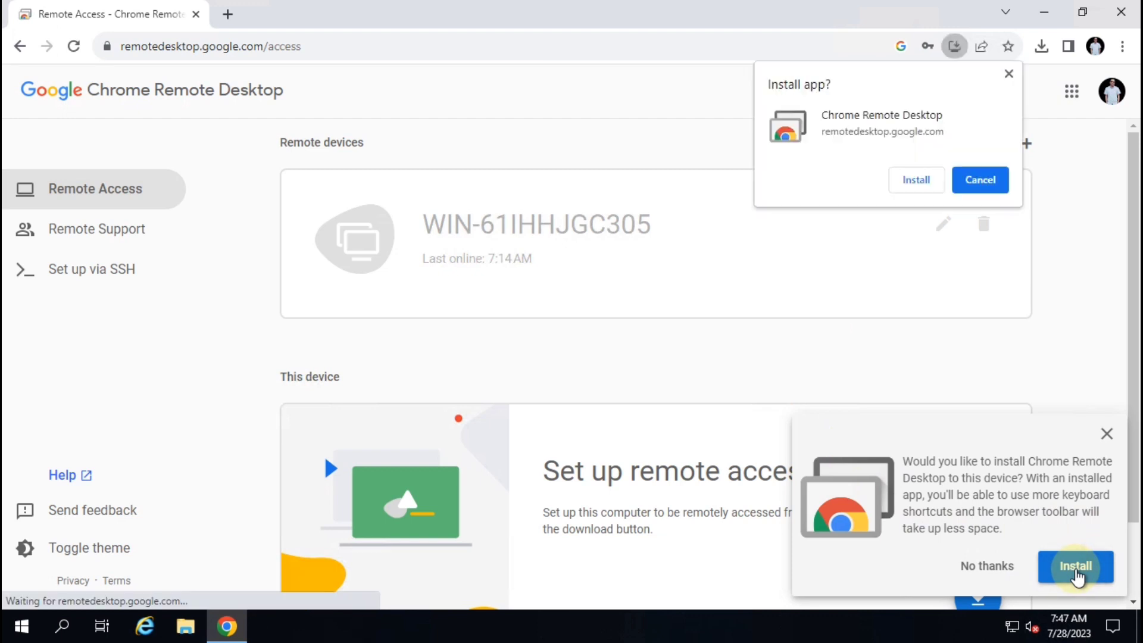
left_click(924, 180)
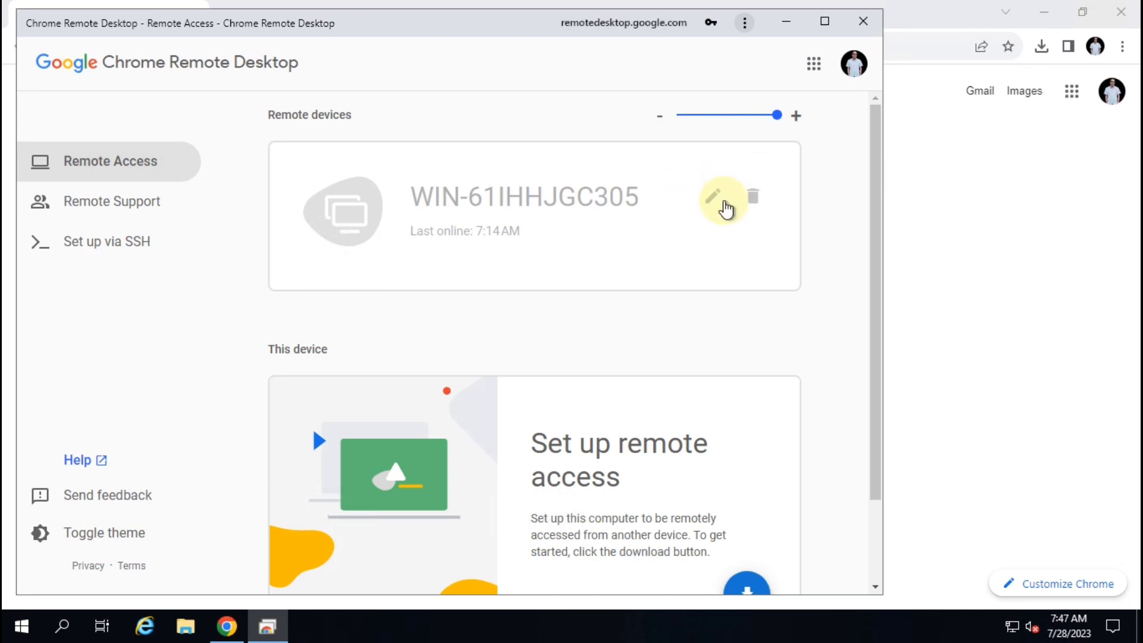
Delete the old WIN-61IHHJGC305 device and maximize the app window
left_click(754, 195)
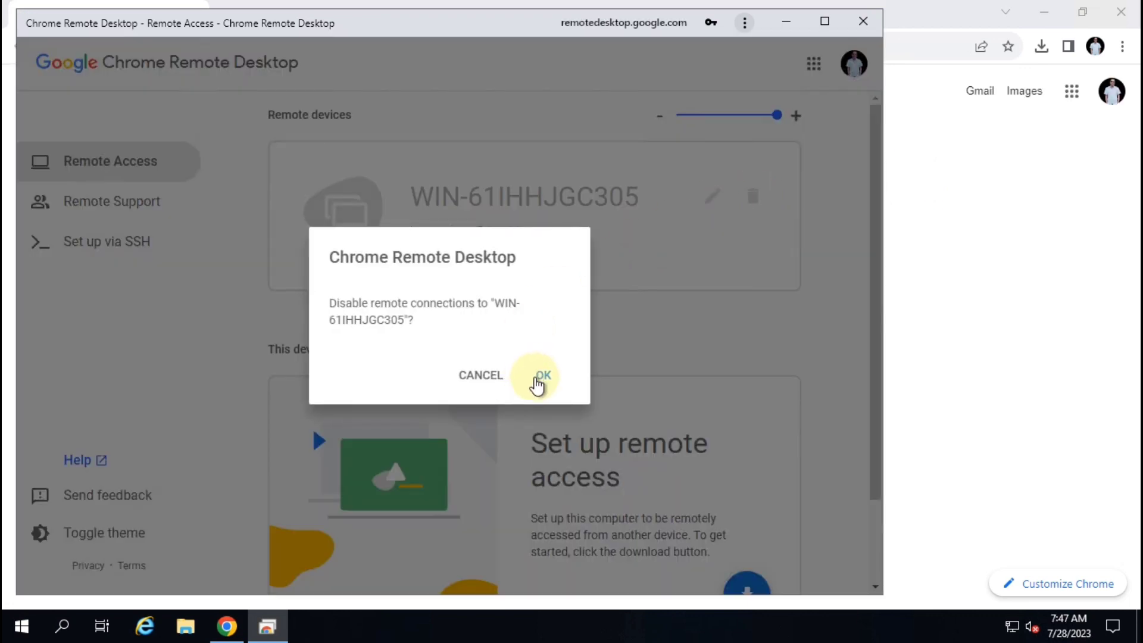
left_click(542, 376)
left_click(824, 22)
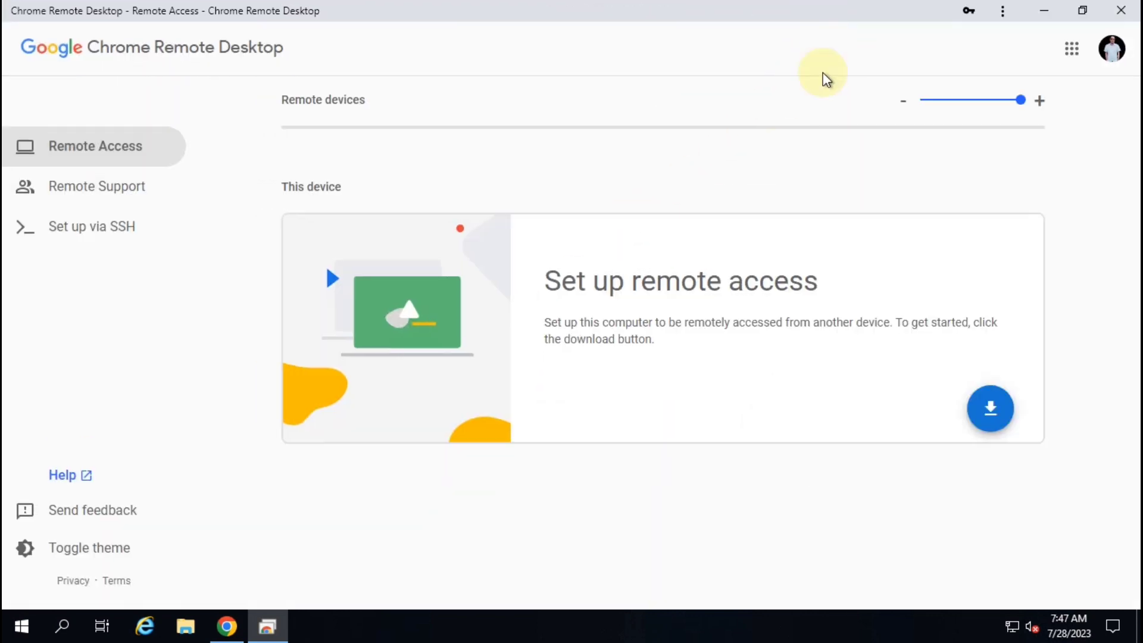
Add the Chrome Remote Desktop extension to Chrome from the Web Store
left_click(990, 409)
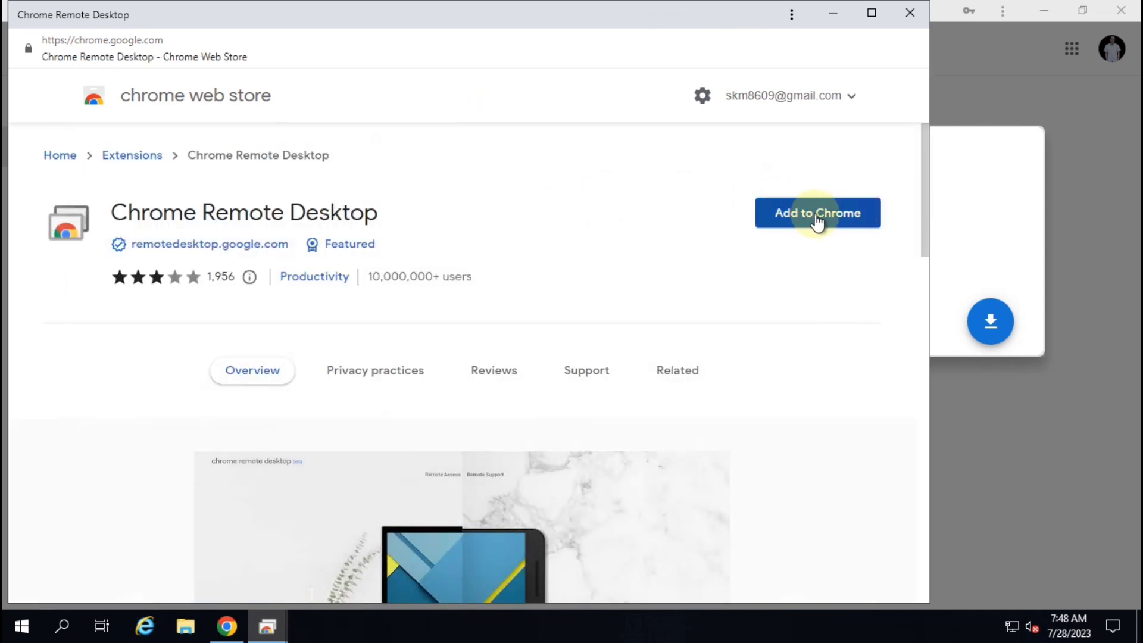
left_click(824, 220)
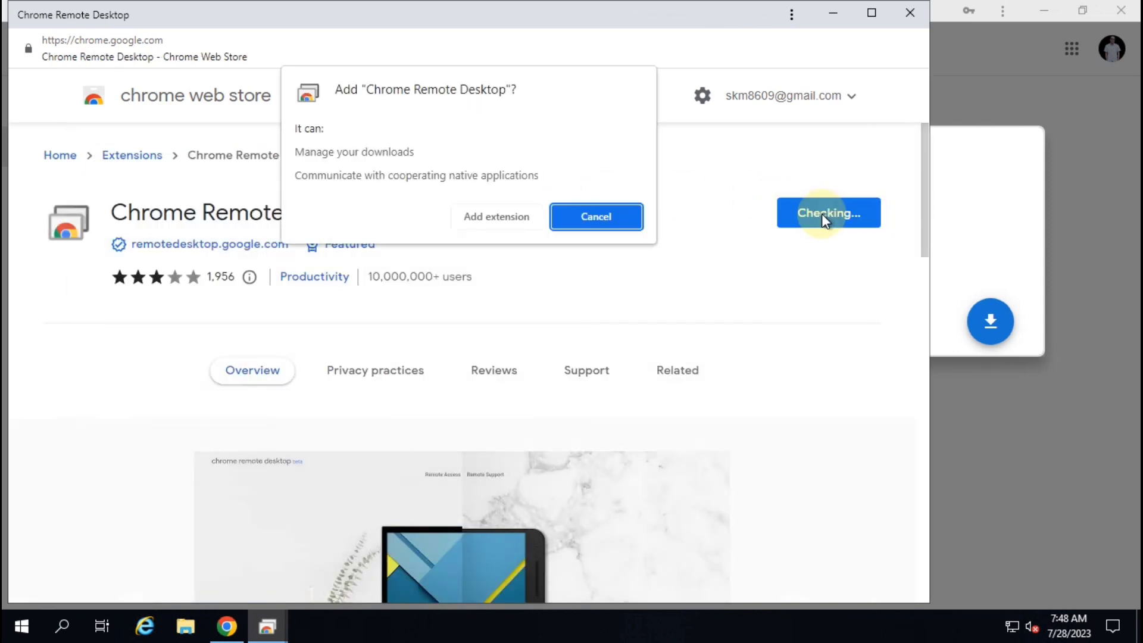
left_click(477, 221)
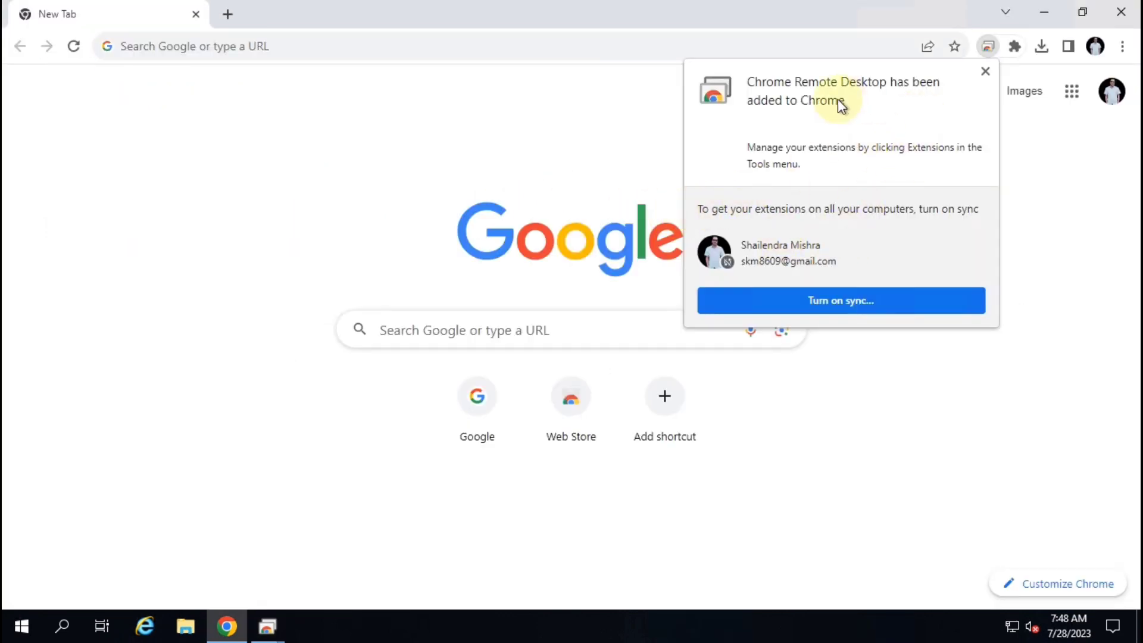
left_click(986, 73)
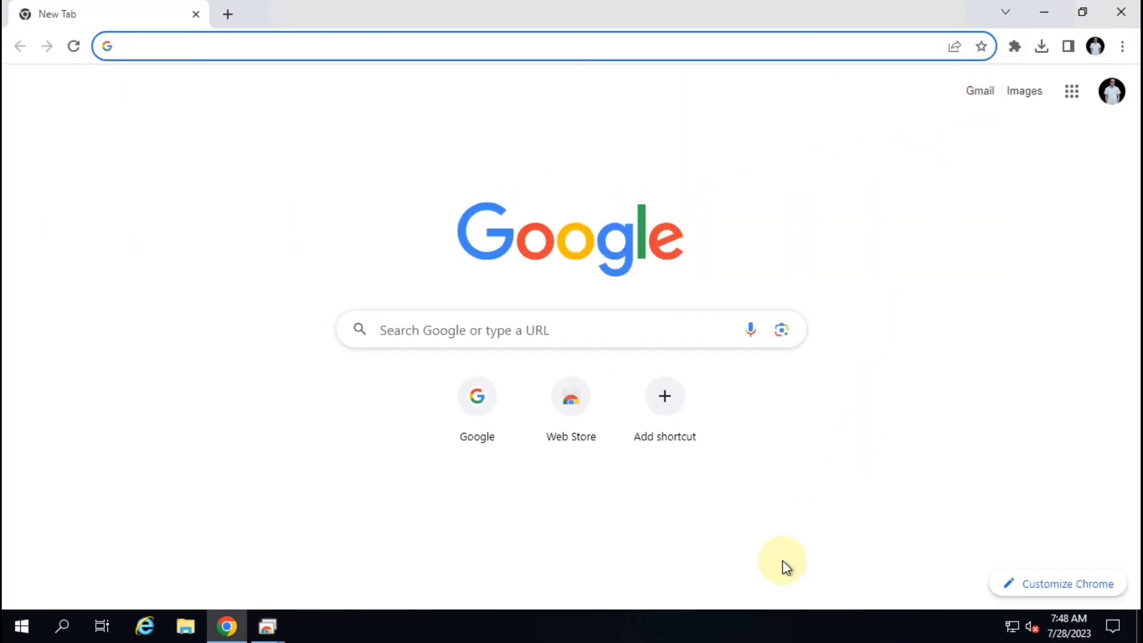
Accept the terms and install the remote access host on the Ready to install page
mouse_move(268, 627)
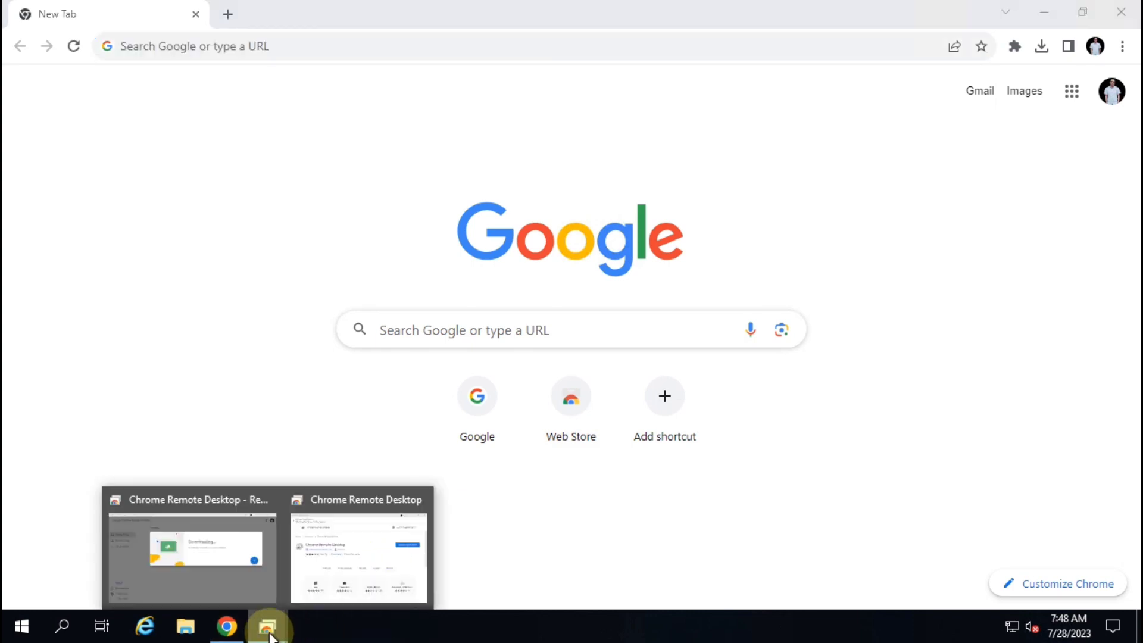
mouse_move(342, 586)
left_click(220, 564)
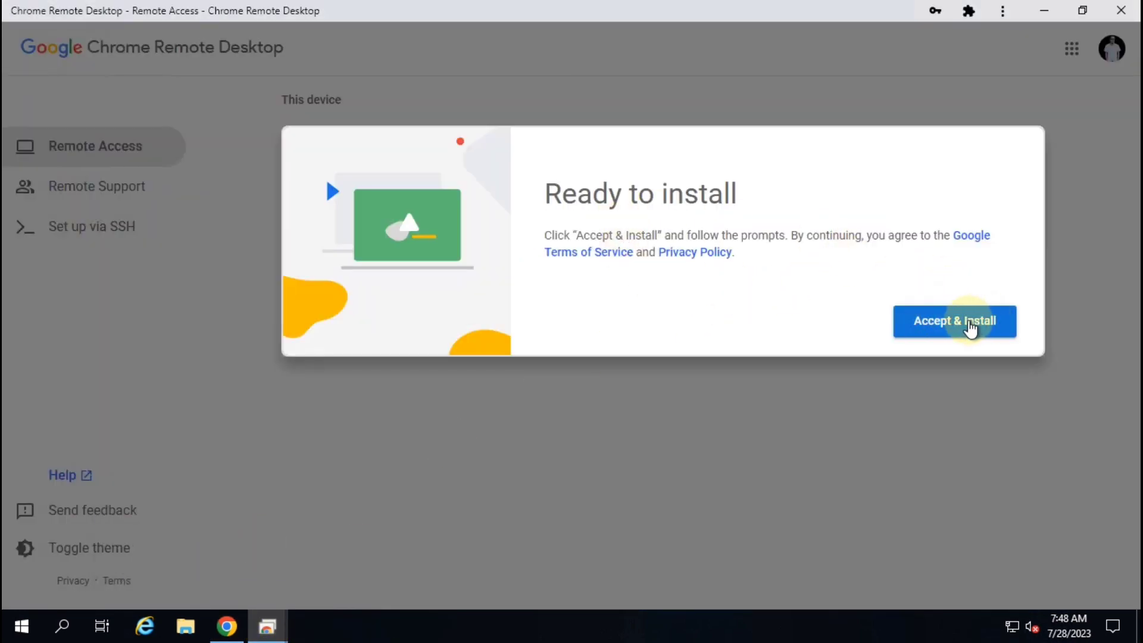
left_click(968, 325)
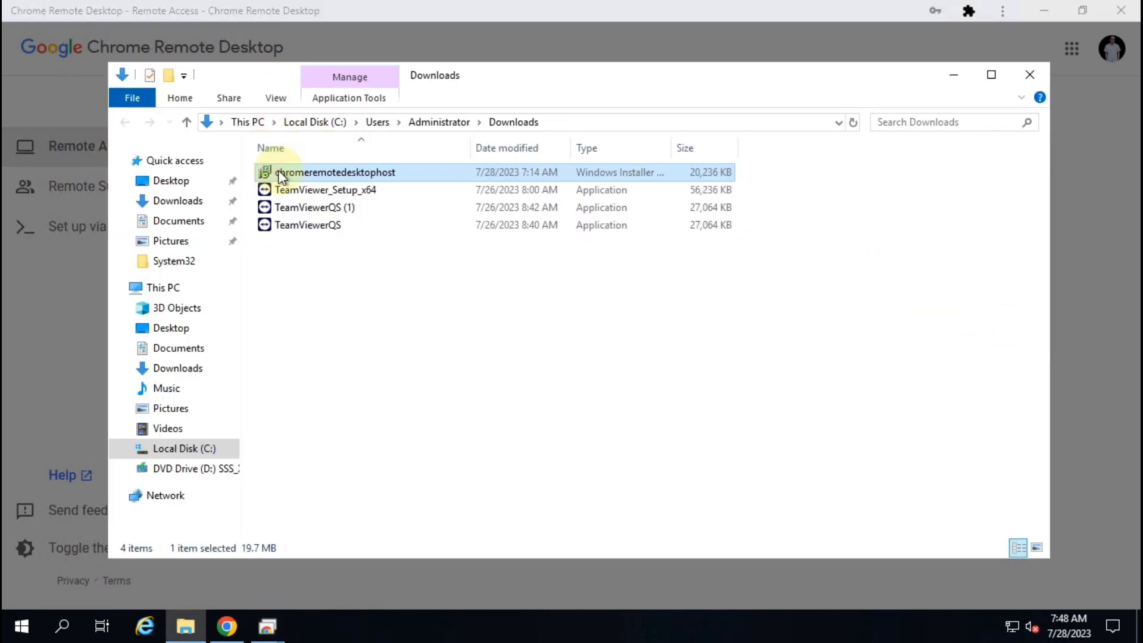
Install the chromeremotedesktophost package from Downloads, then close the Explorer window
right_click(346, 173)
left_click(381, 189)
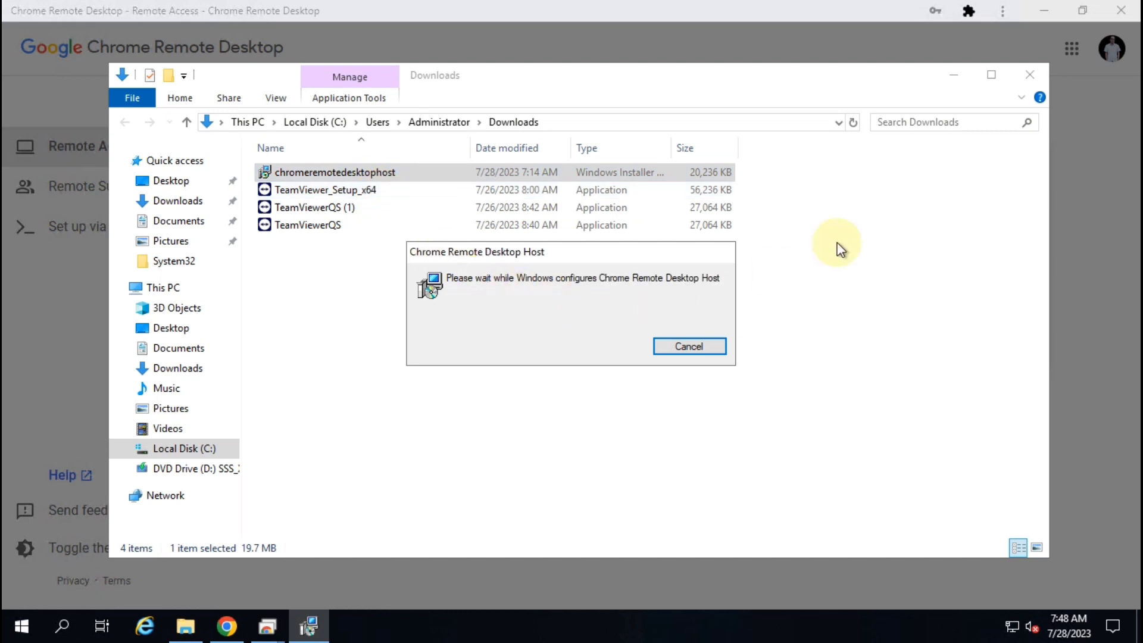
left_click(1027, 76)
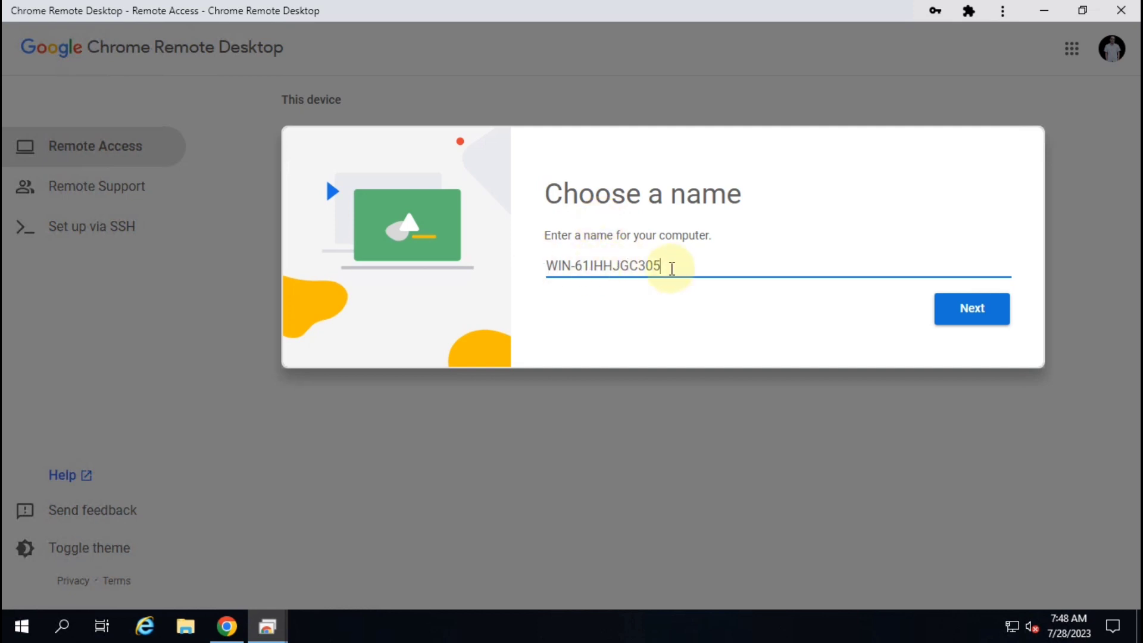
Keep the suggested name WIN-61IHHJGC305, start entering a PIN, and clear both mismatched PIN fields
left_click(977, 314)
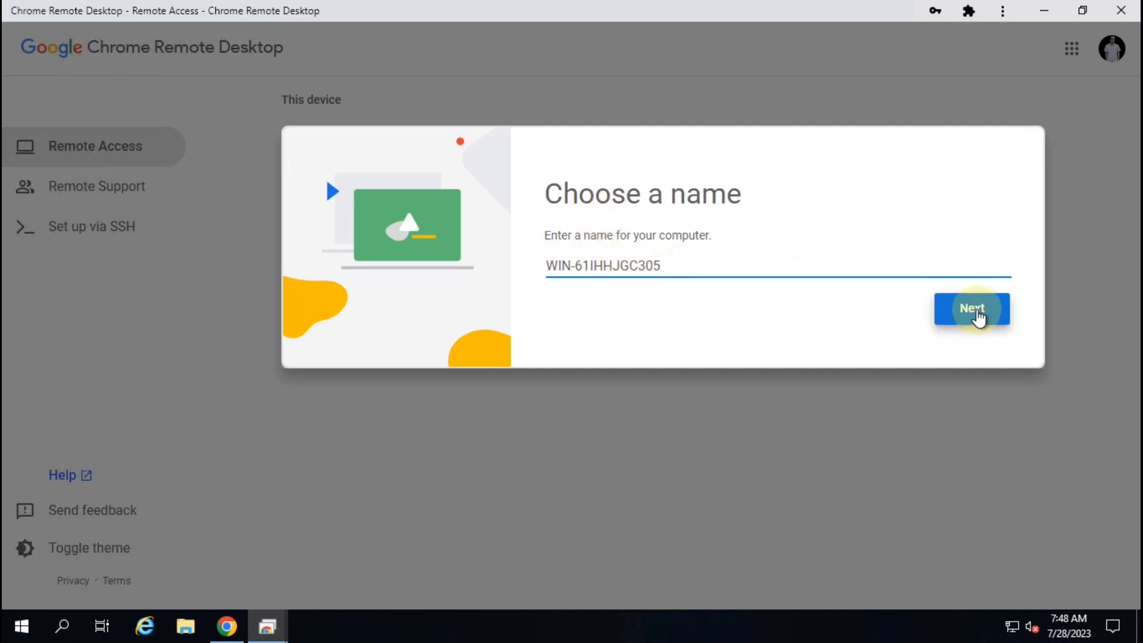
left_click(558, 291)
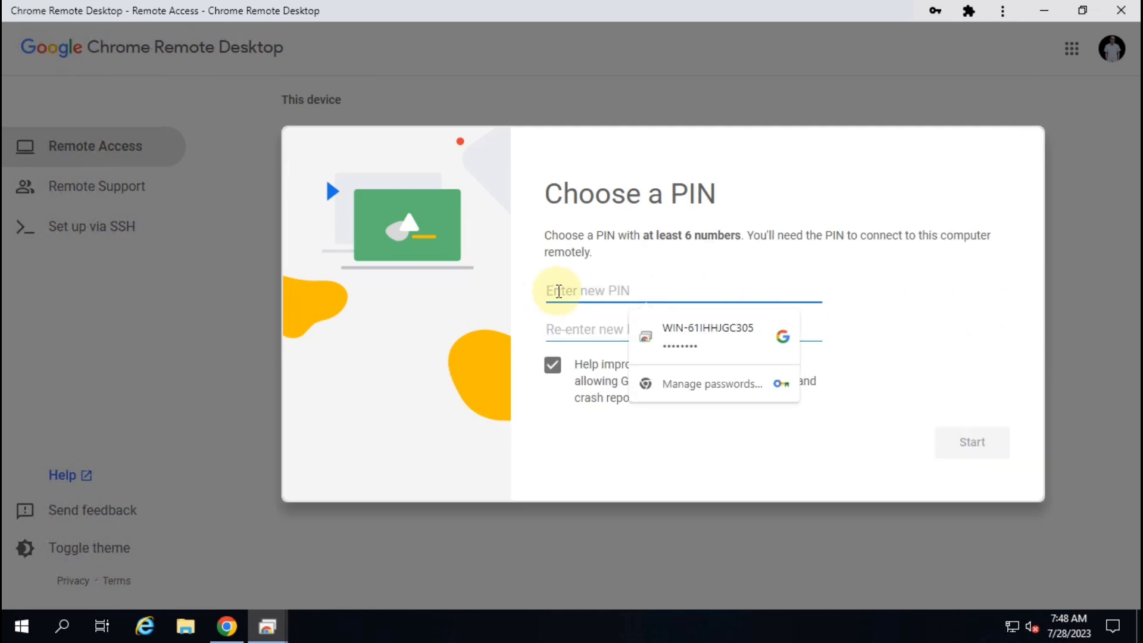
type("1")
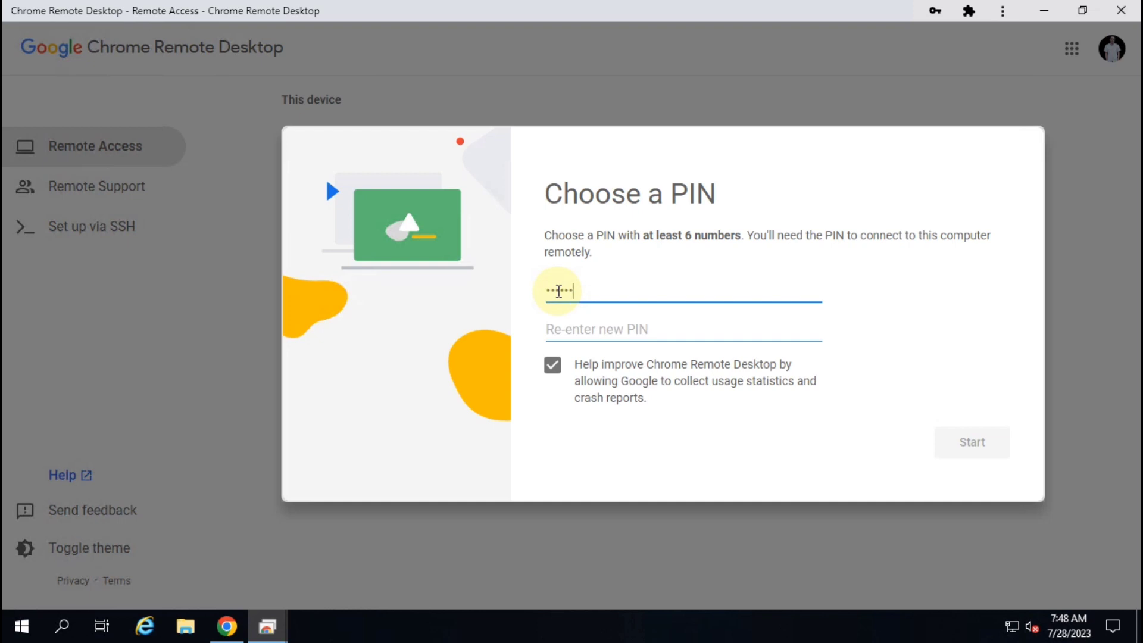
key("Tab")
type("12")
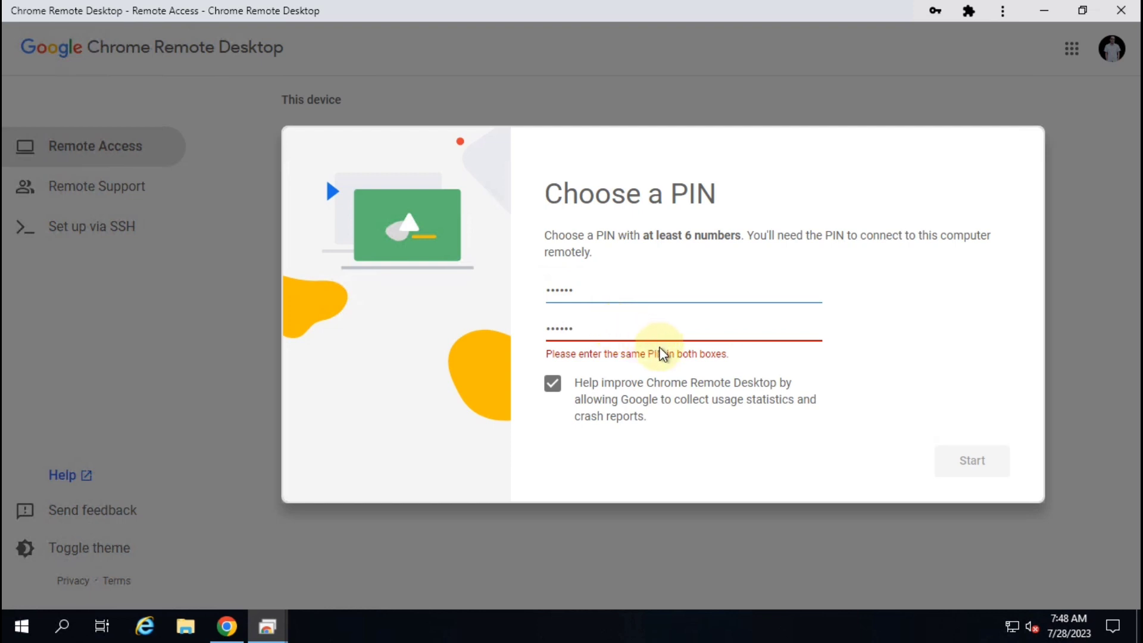
left_click_drag(582, 326, 523, 332)
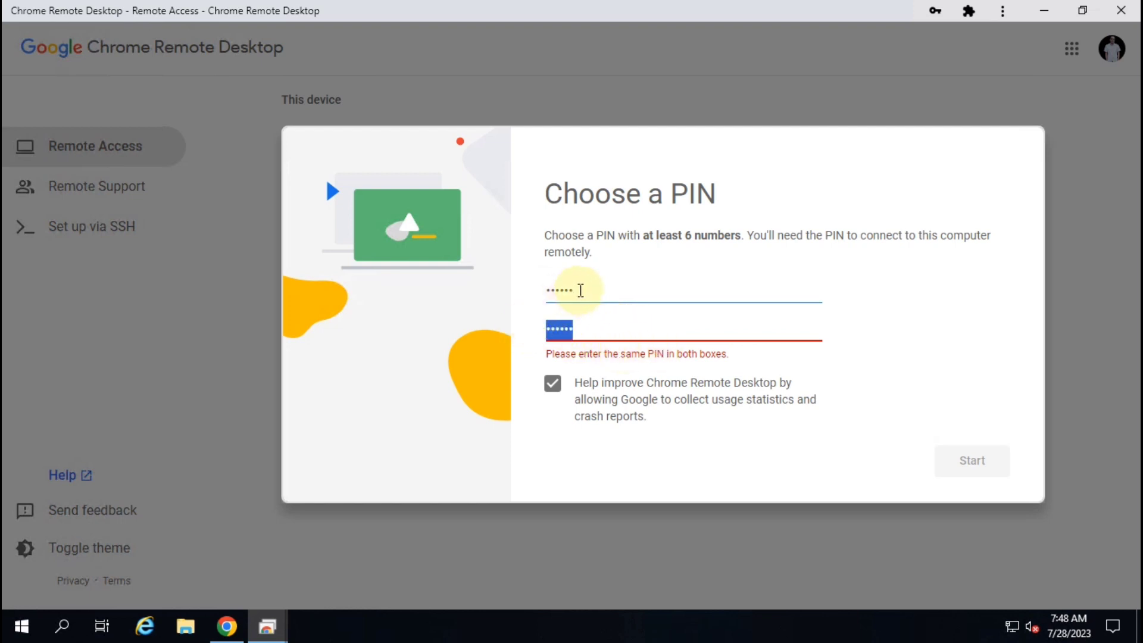
left_click_drag(581, 288, 498, 298)
key("BackSpace")
left_click_drag(581, 329, 449, 329)
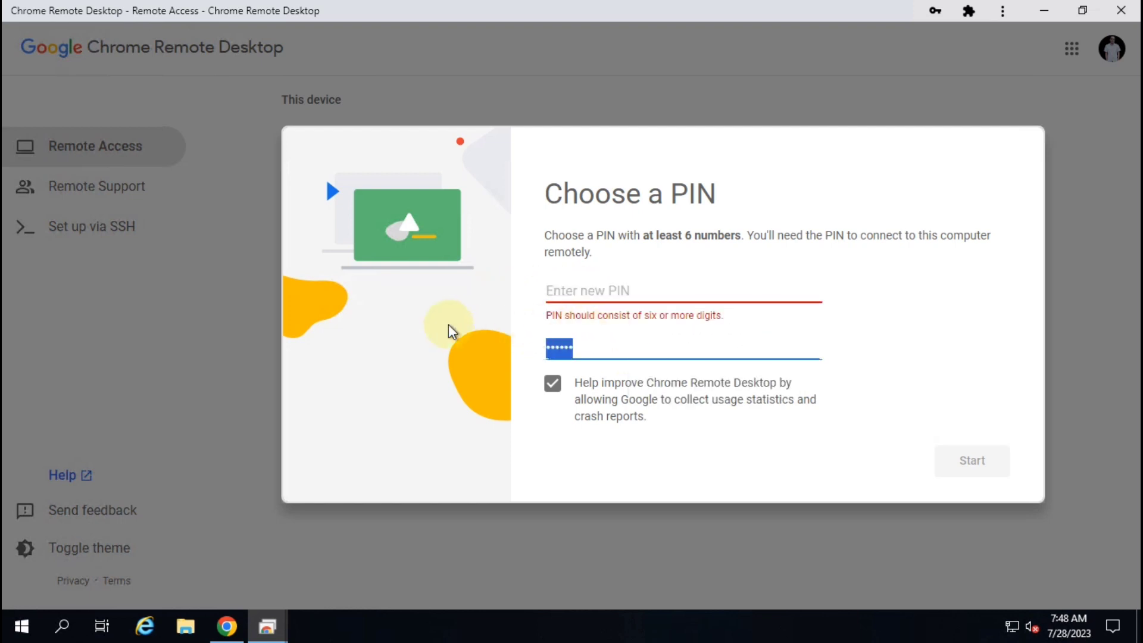
key("BackSpace")
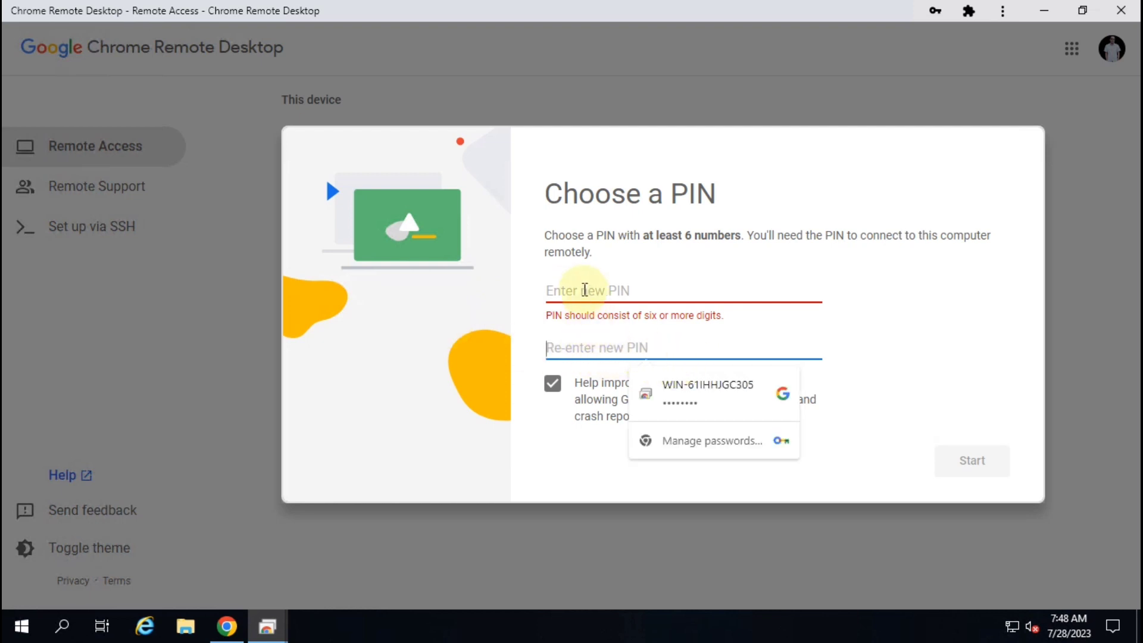
Enter the same PIN in both fields and start remote access
left_click(585, 290)
type("1")
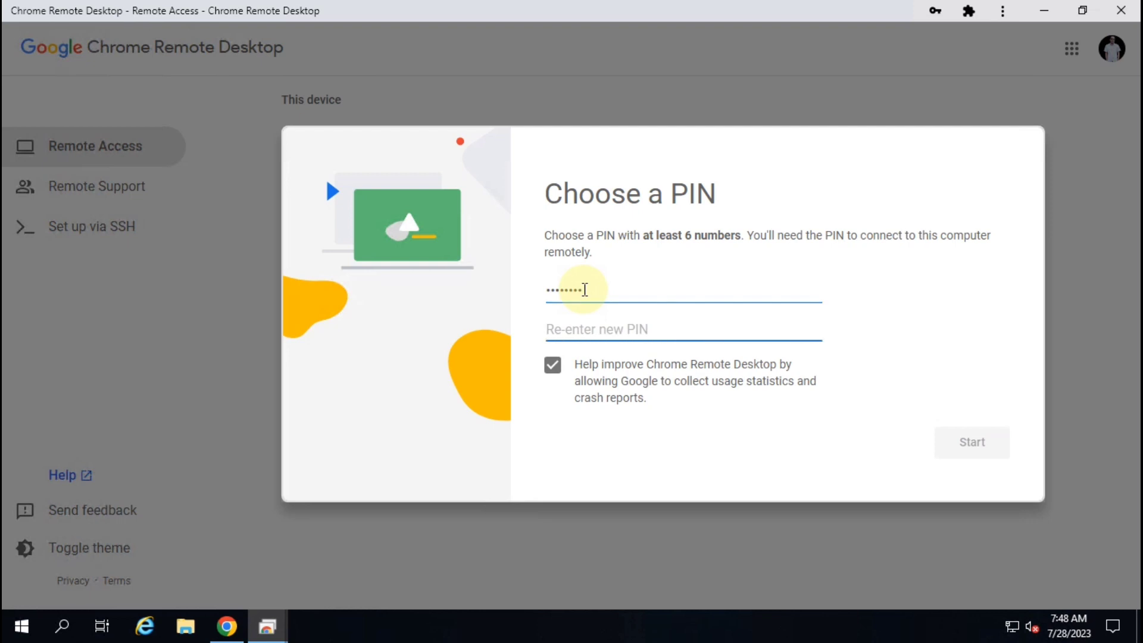
double_click(585, 290)
type("12")
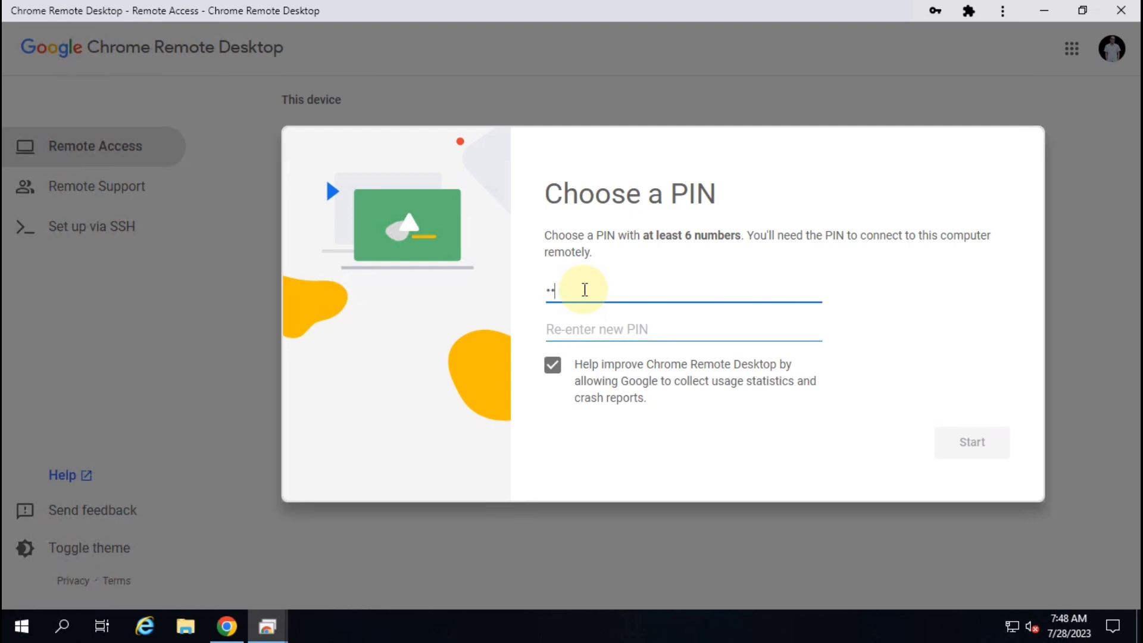
type("8")
key("Tab")
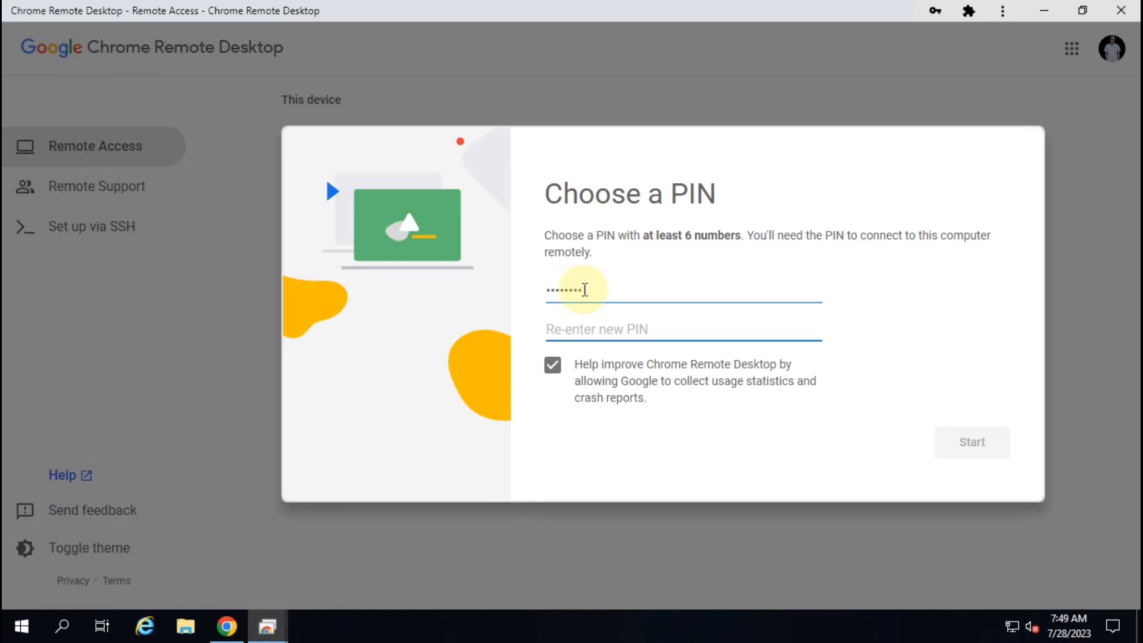
type("128")
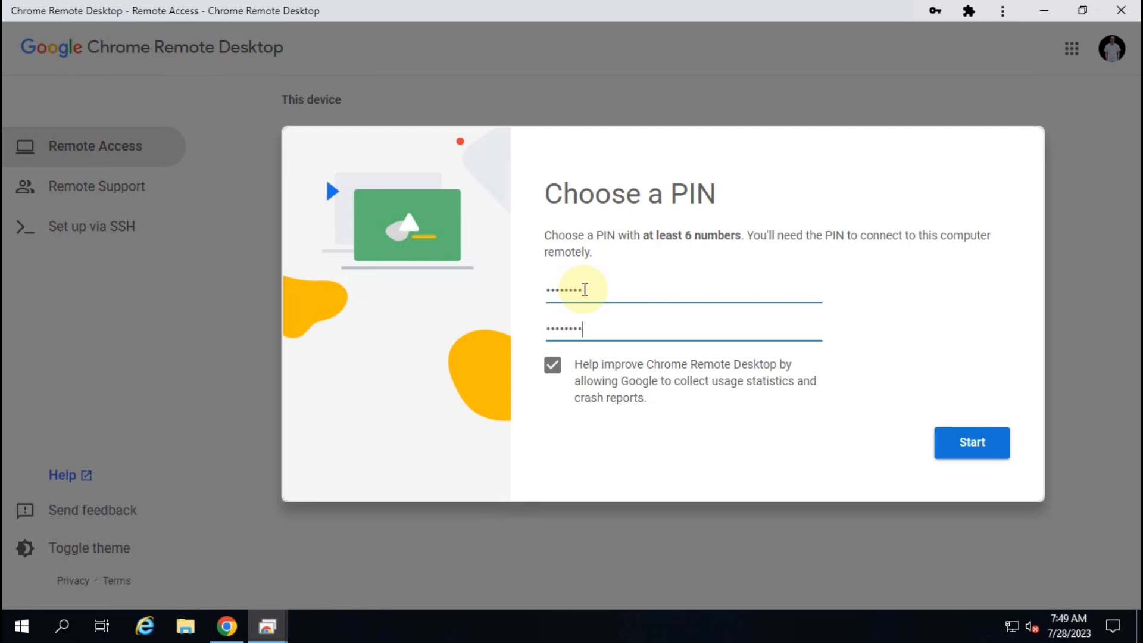
key("BackSpace")
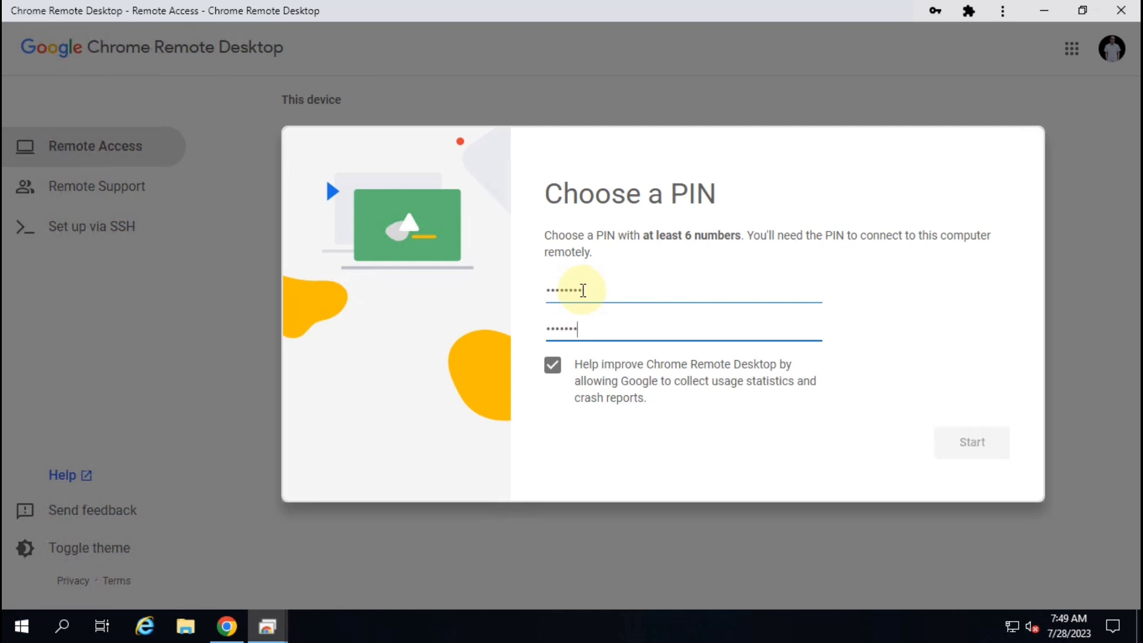
type("8")
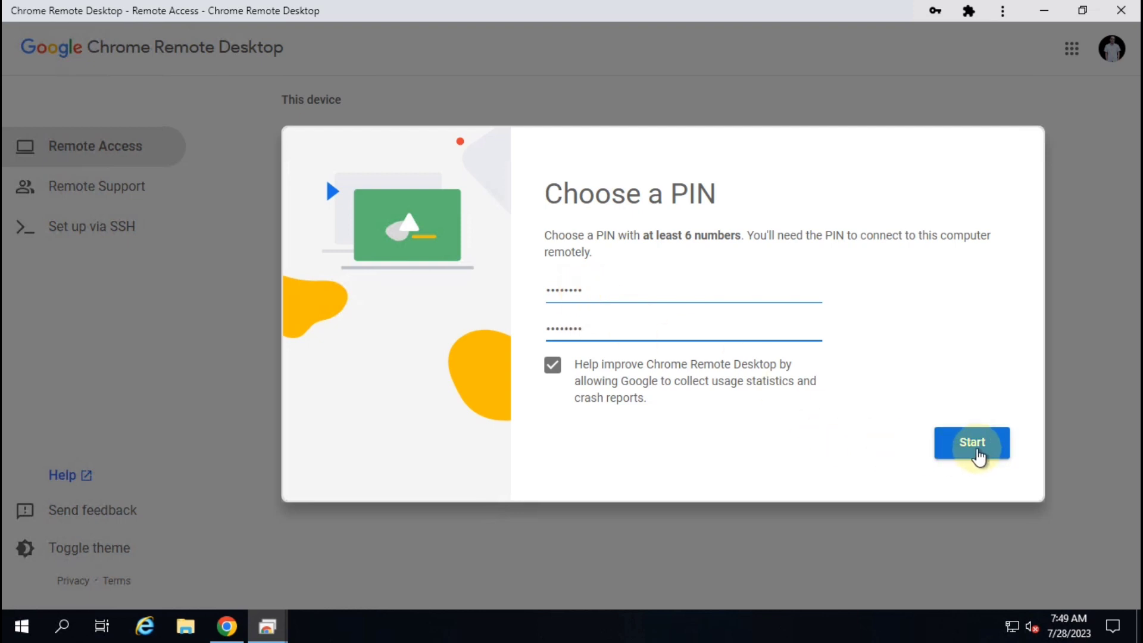
left_click(977, 452)
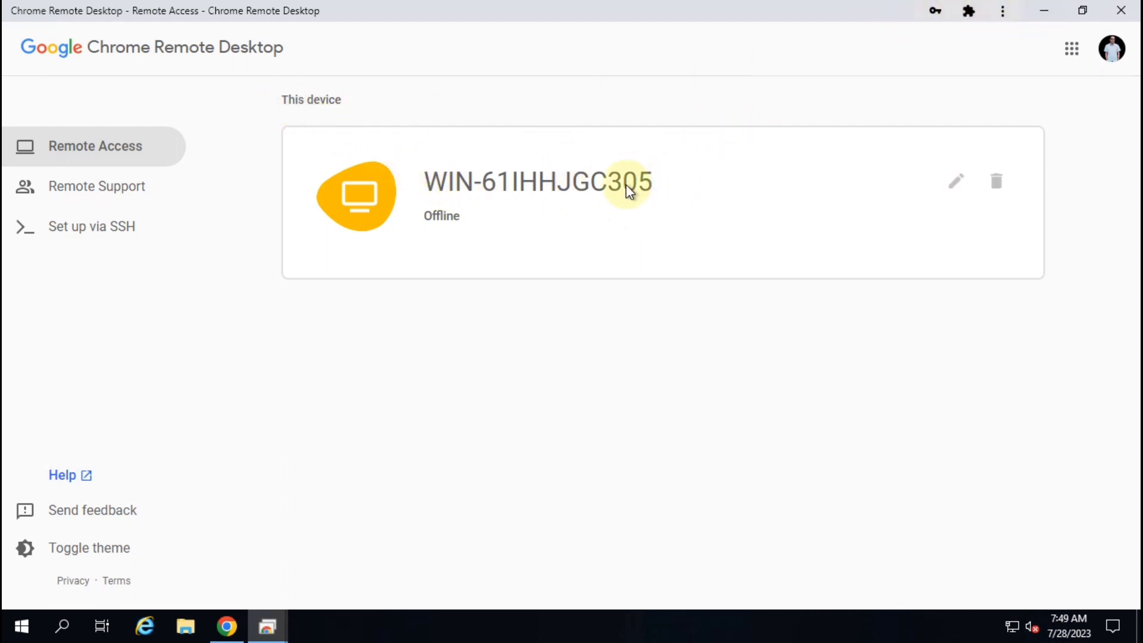
Close the leftover New Tab and Chrome Web Store windows and restore the remote access page
left_click(1048, 8)
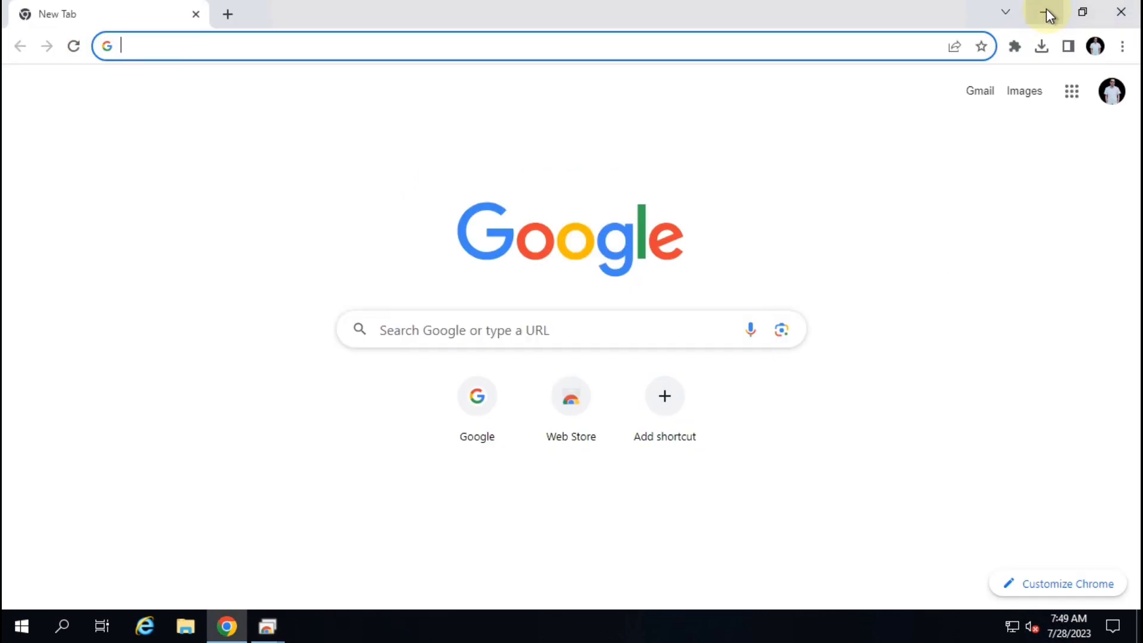
left_click(1118, 9)
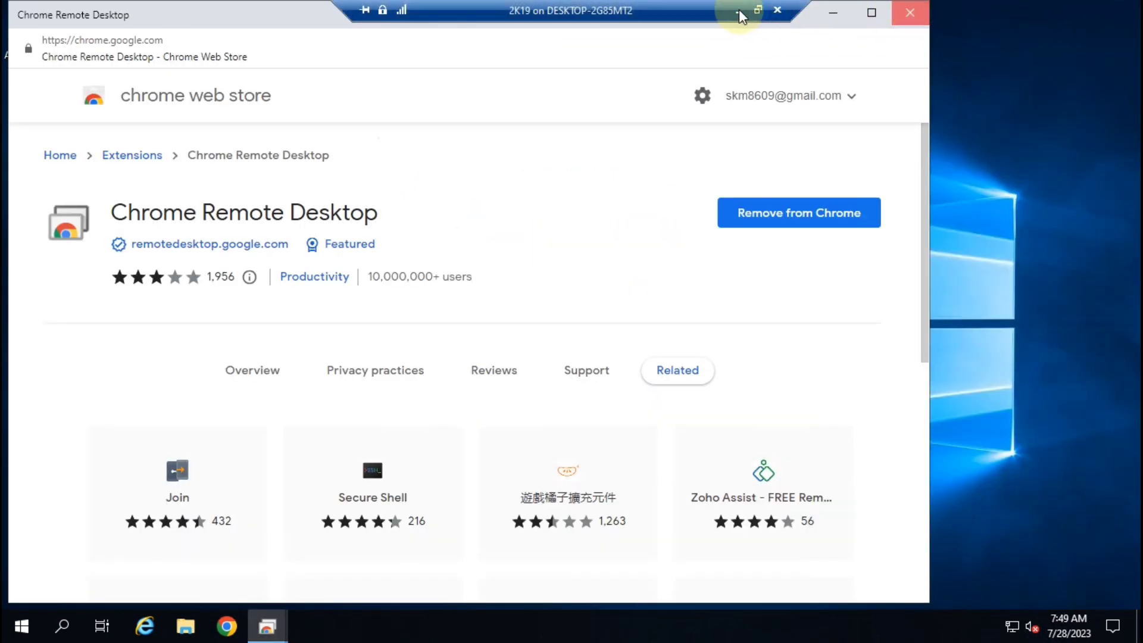
left_click(908, 11)
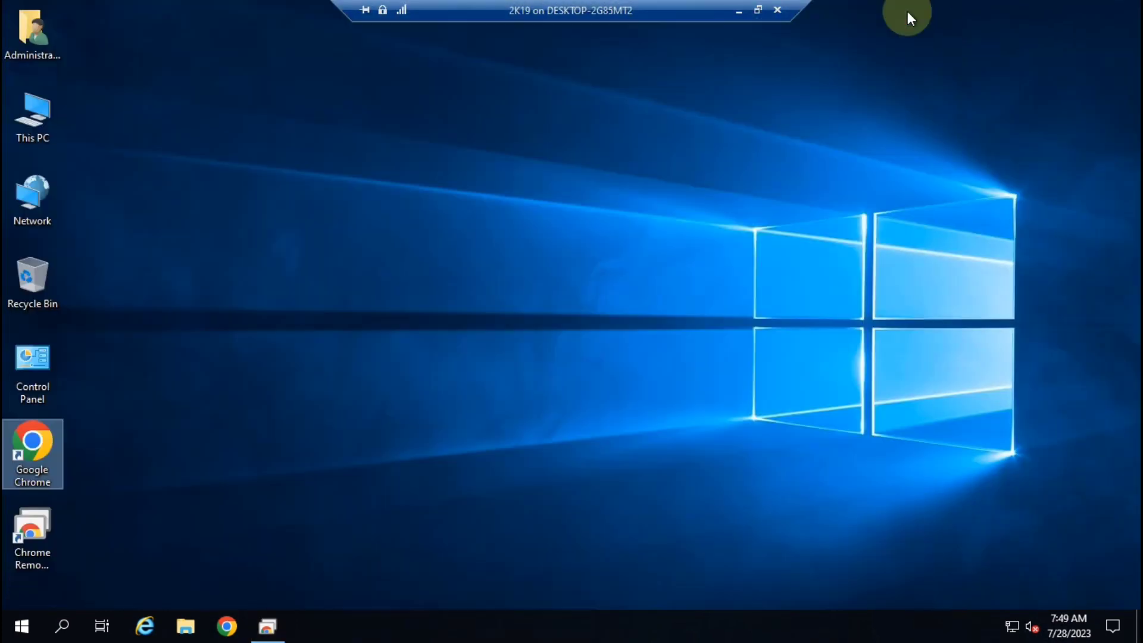
left_click(274, 625)
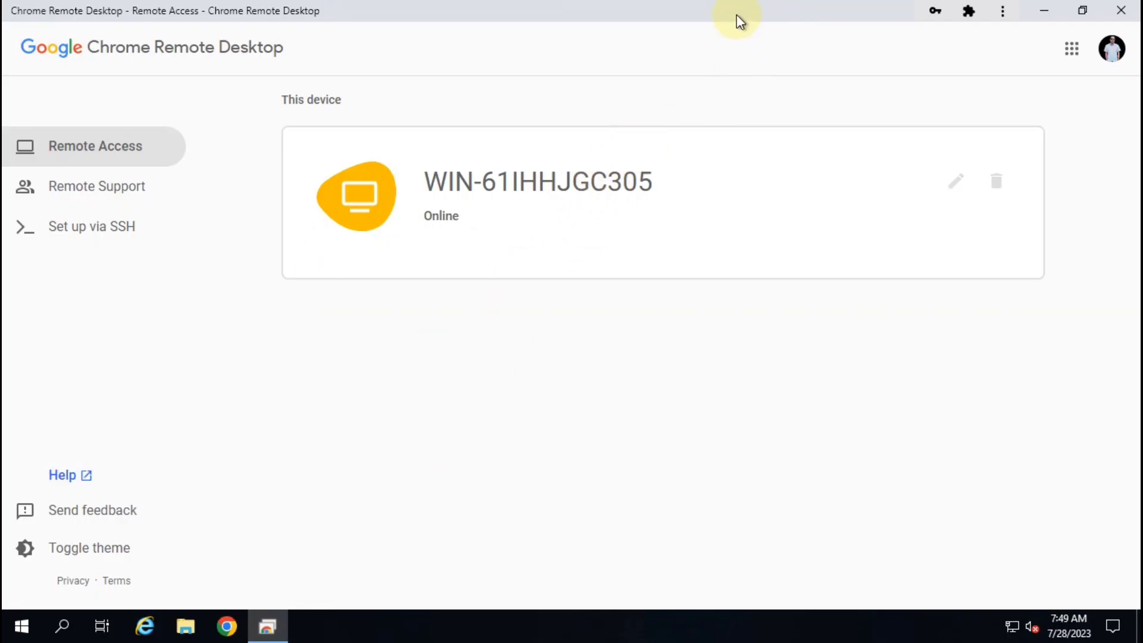
Check the local and remote remote access pages until WIN-61IHHJGC305 shows as Online
left_click(740, 12)
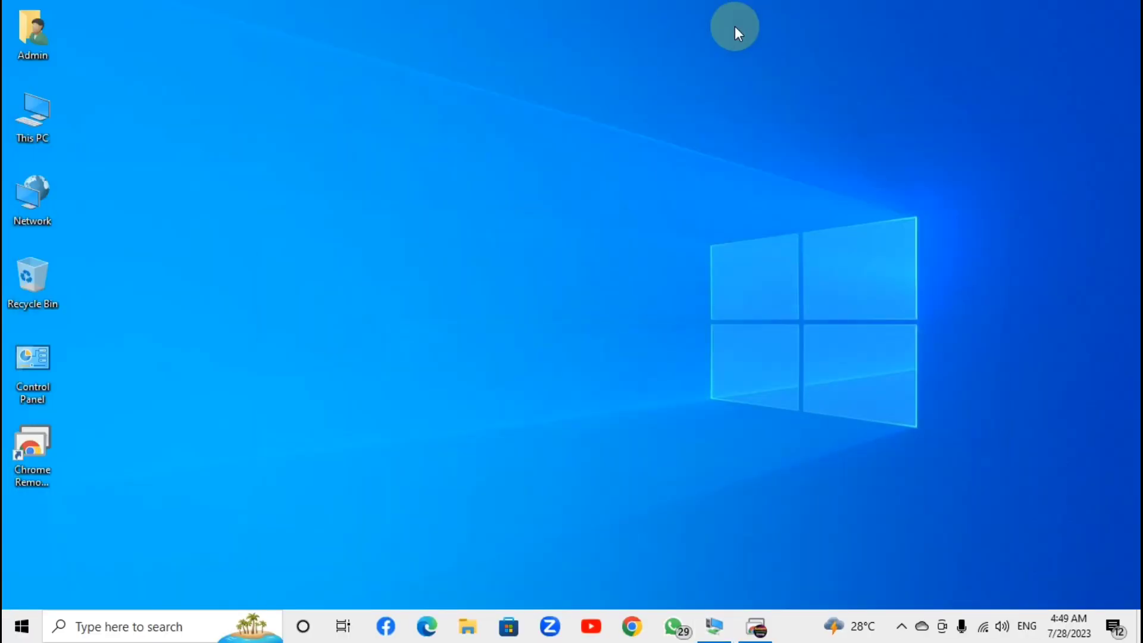
left_click(756, 627)
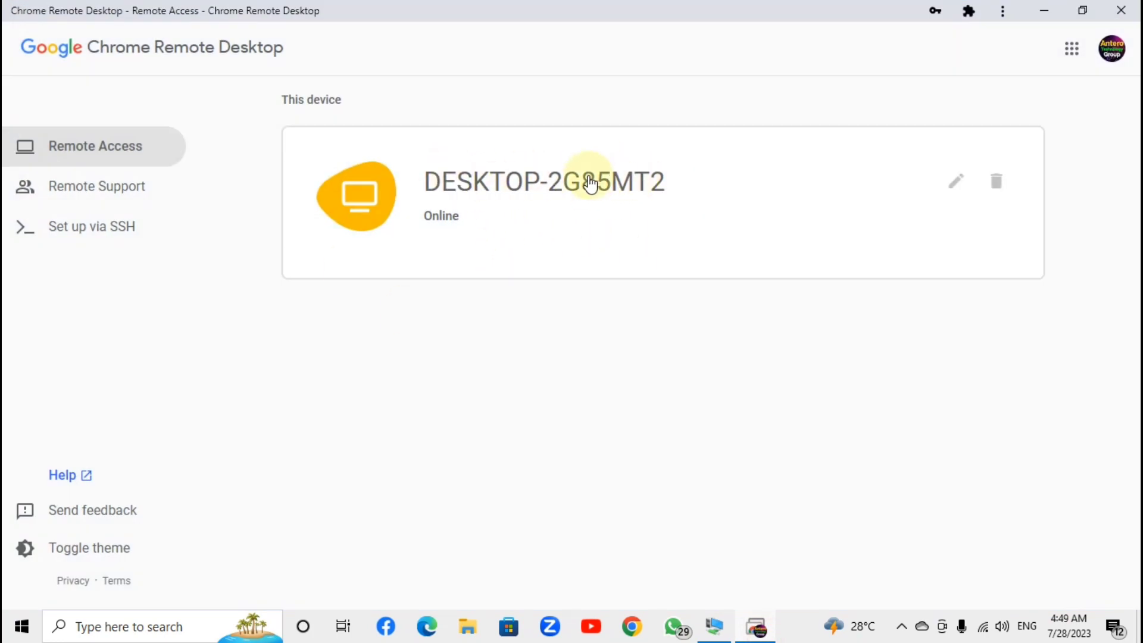
left_click(723, 626)
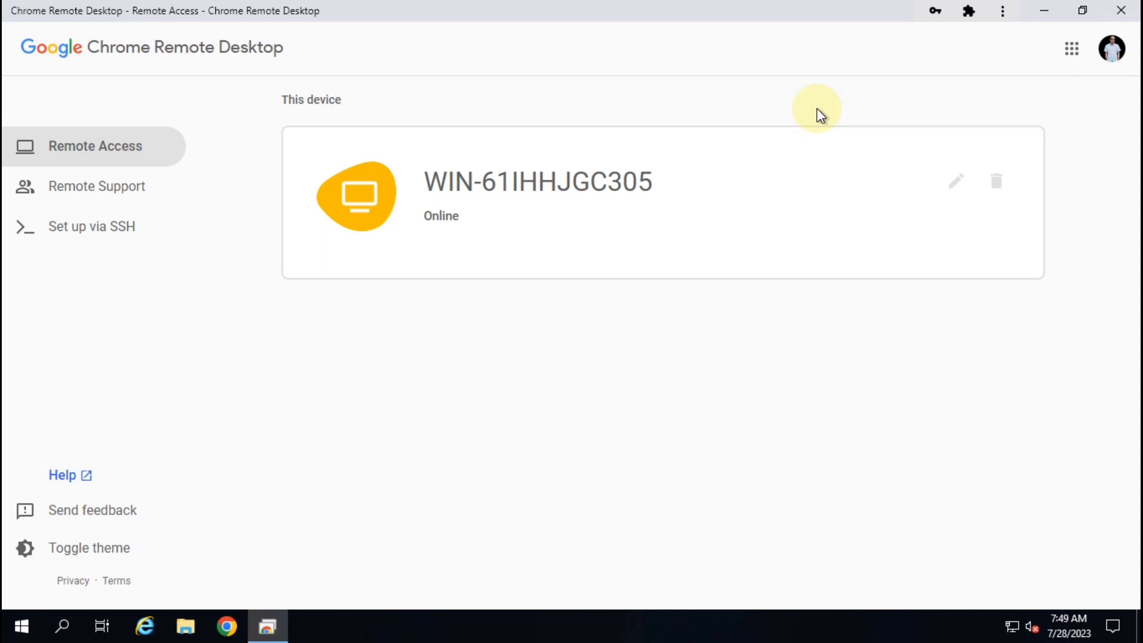
left_click(1044, 10)
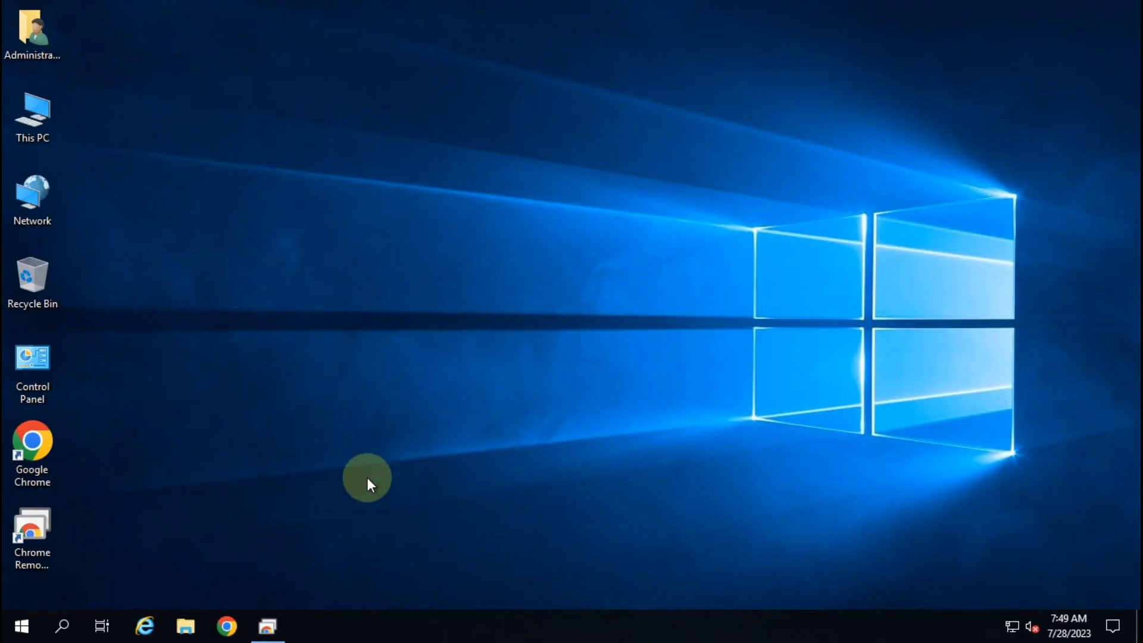
left_click(267, 625)
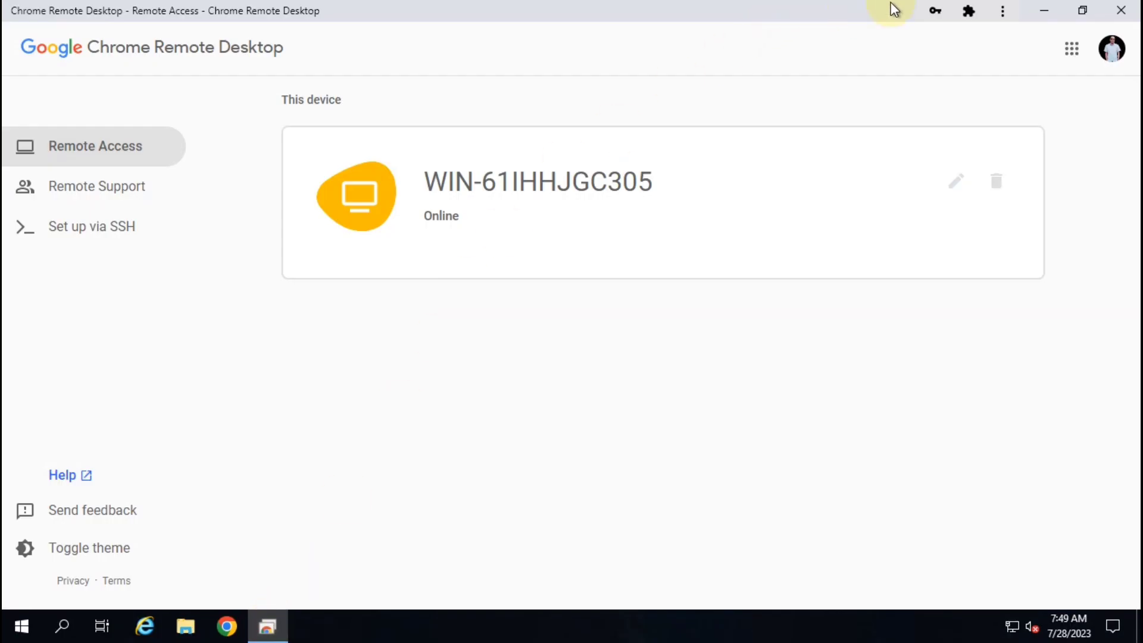
mouse_move(743, 7)
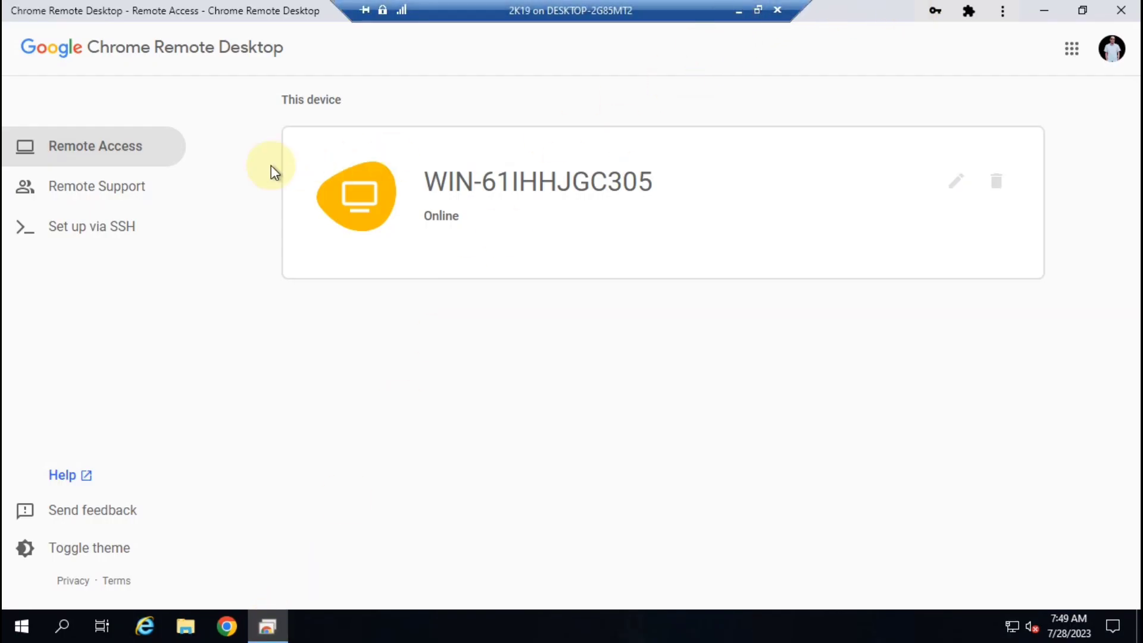
Open Remote Support and generate a one-time access code to share this screen
left_click(67, 196)
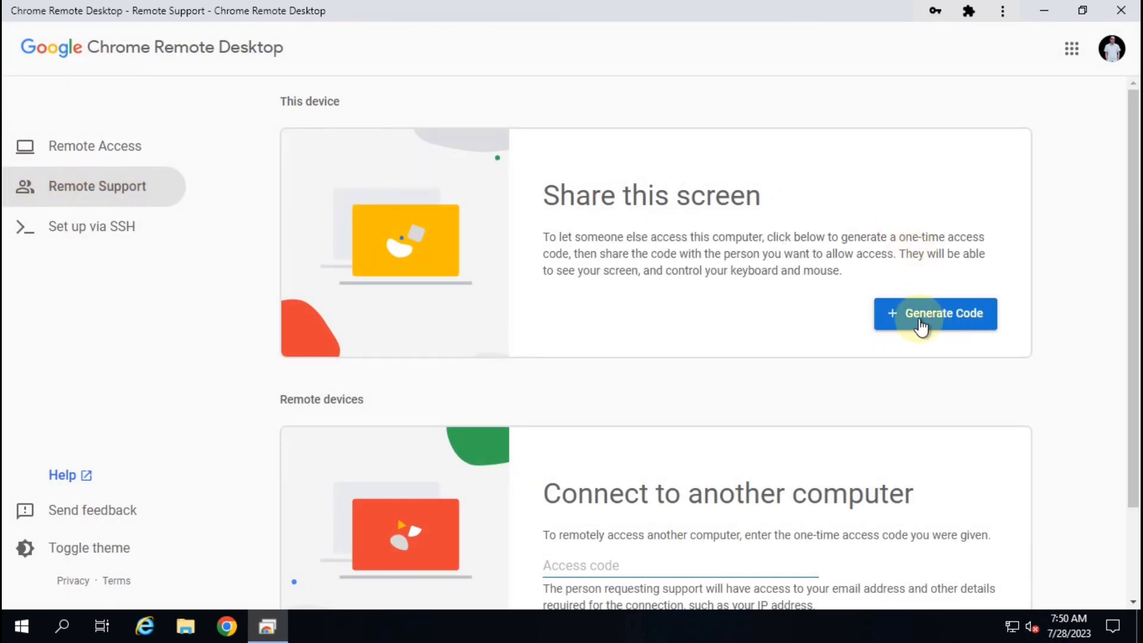
left_click_drag(541, 201, 777, 204)
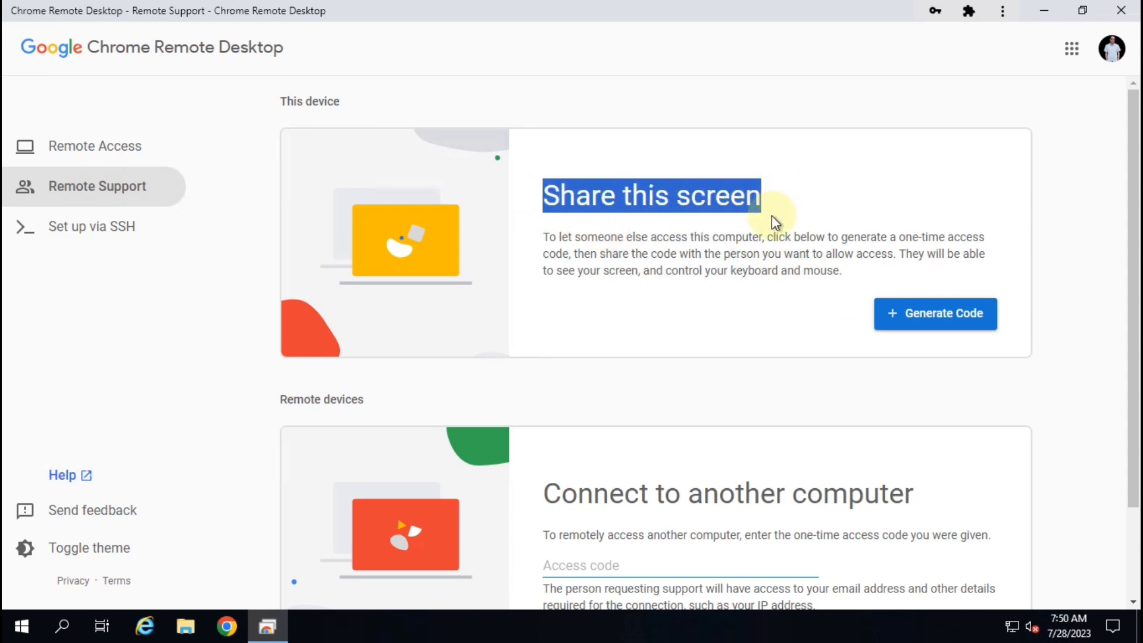
left_click(946, 325)
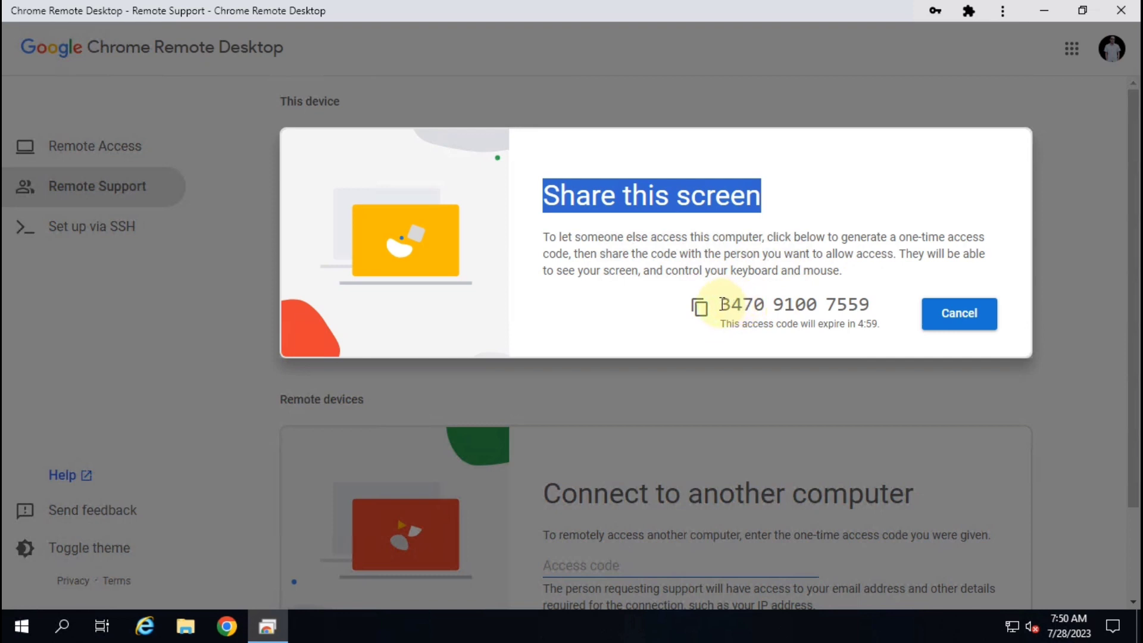
Copy the generated access code and minimise the remote session
left_click_drag(721, 304, 873, 313)
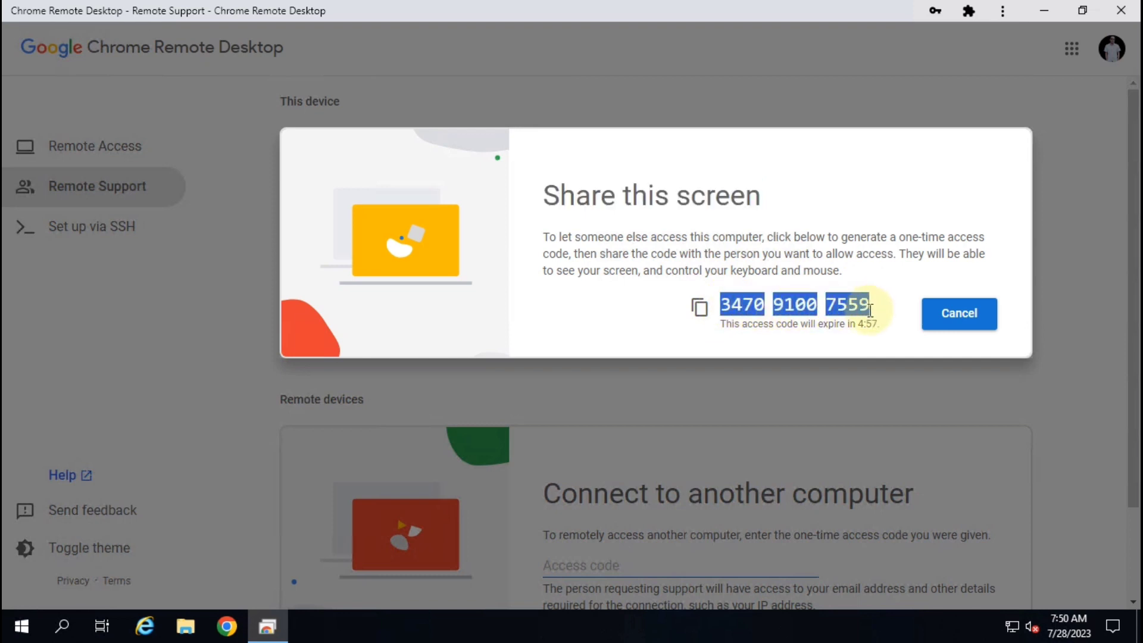
triple_click(864, 324)
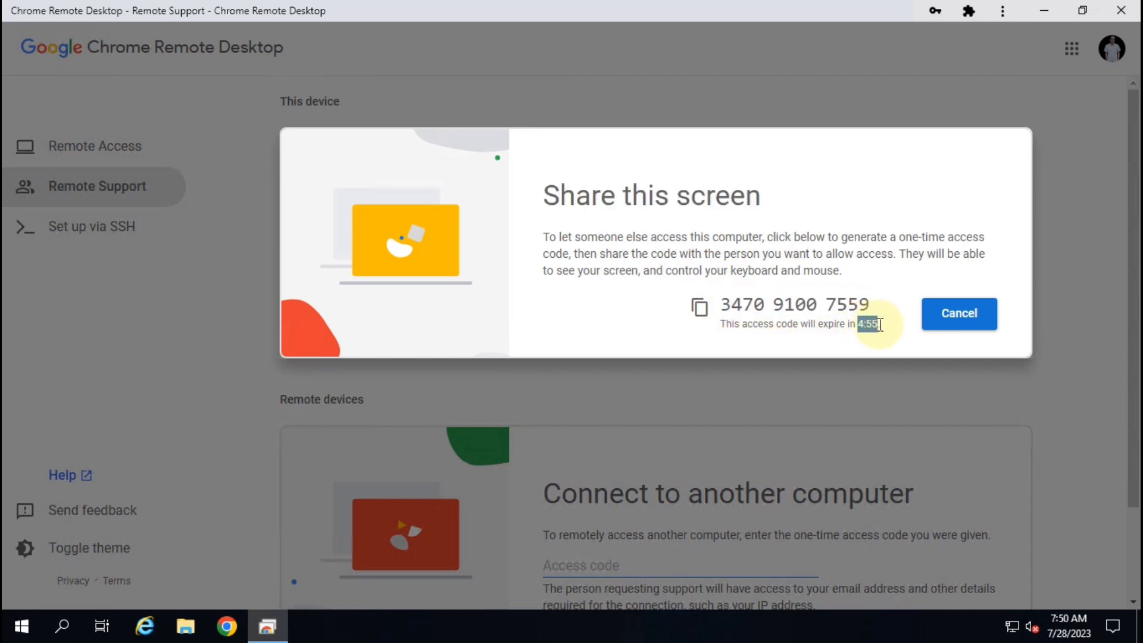
left_click(857, 326)
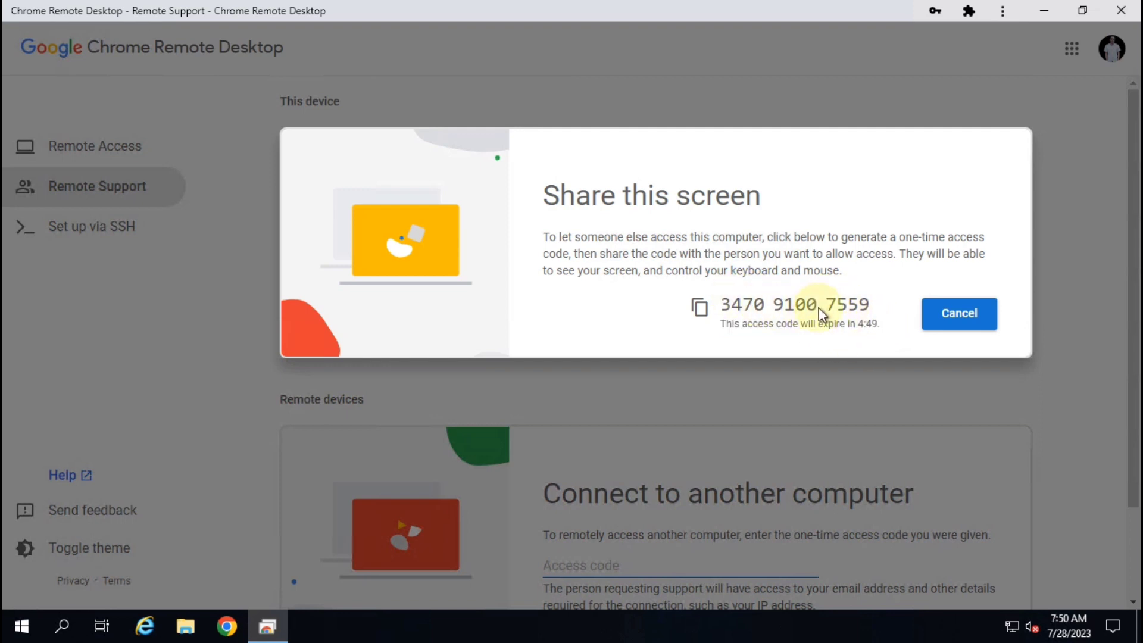
left_click(699, 310)
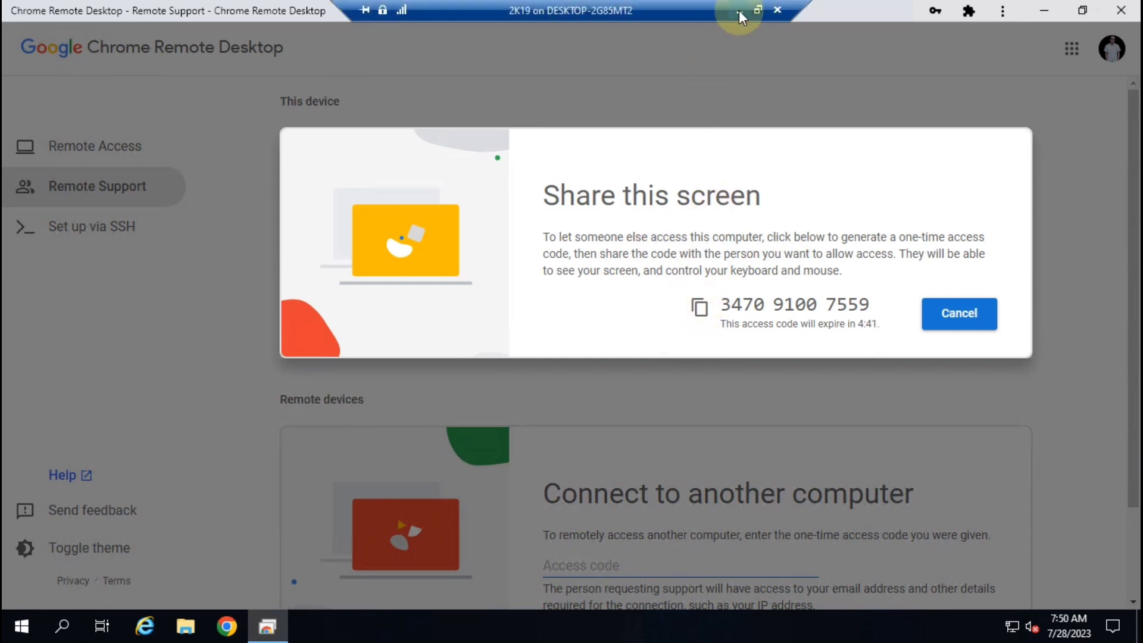
left_click(739, 10)
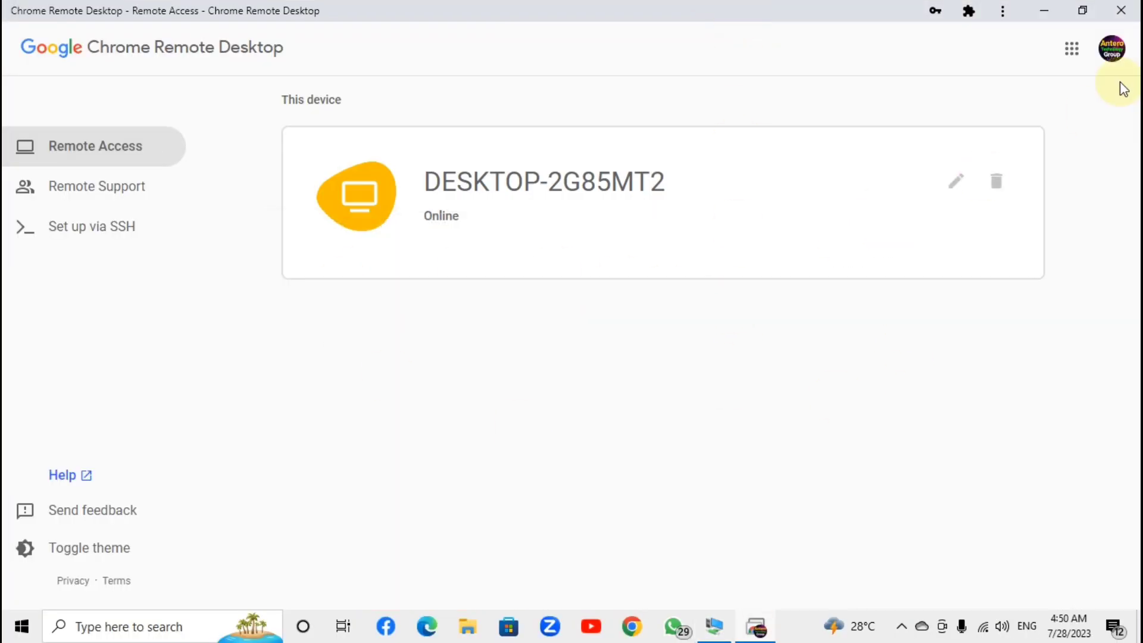
On the local Remote Support page, paste the copied code under Connect to another computer and connect
left_click(1044, 11)
left_click(757, 625)
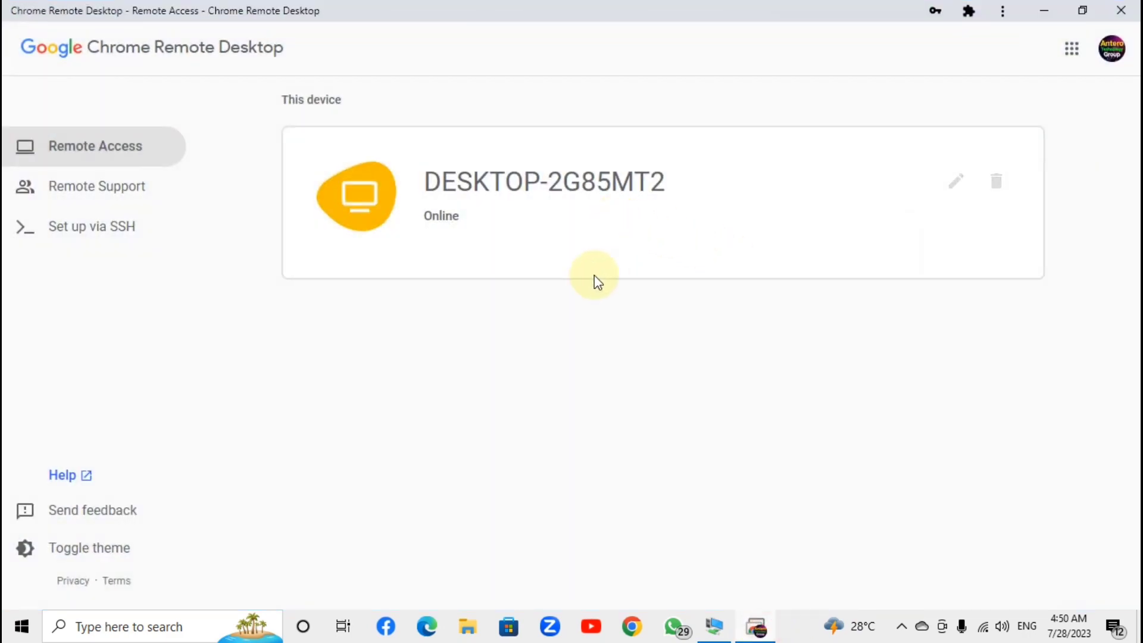
left_click(42, 184)
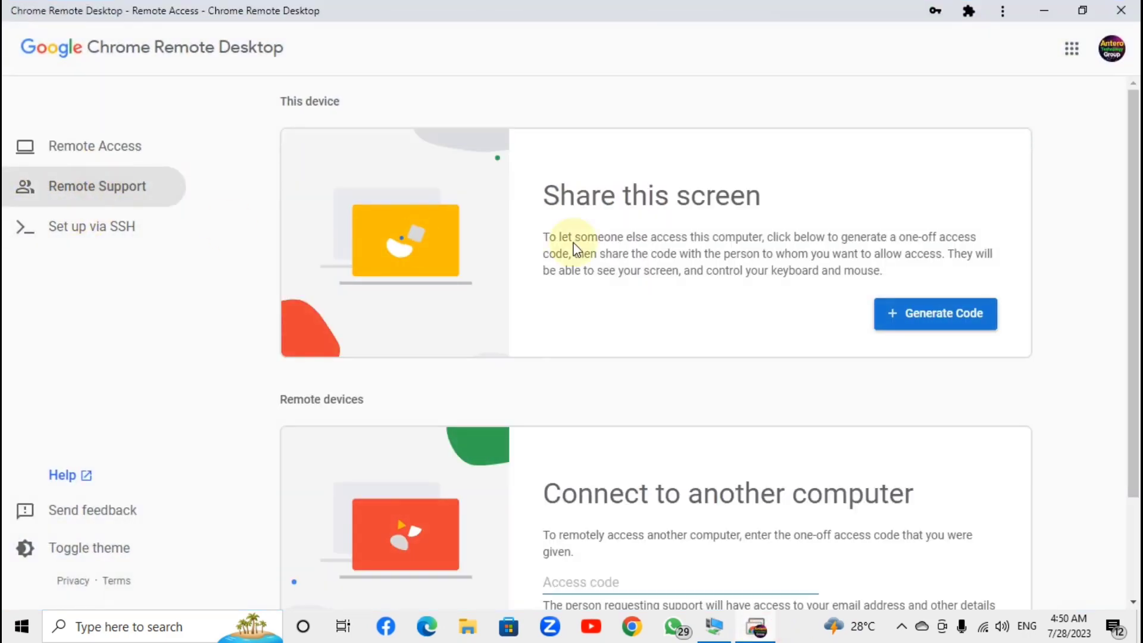
scroll(726, 381, "down", 2)
scroll(736, 329, "up", 2)
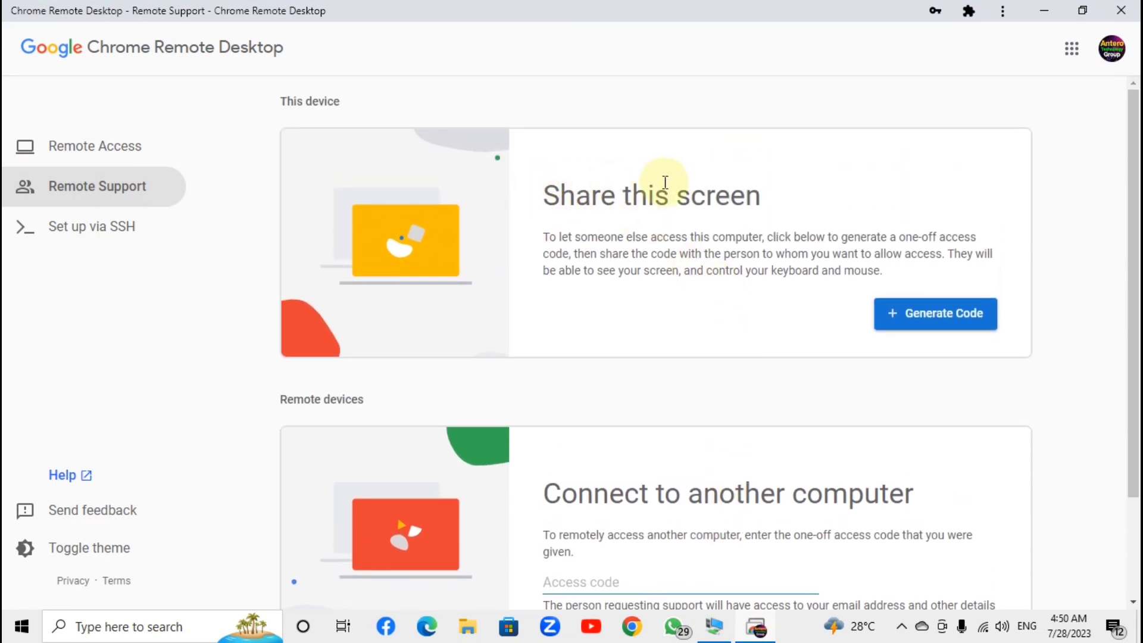
left_click_drag(543, 195, 802, 190)
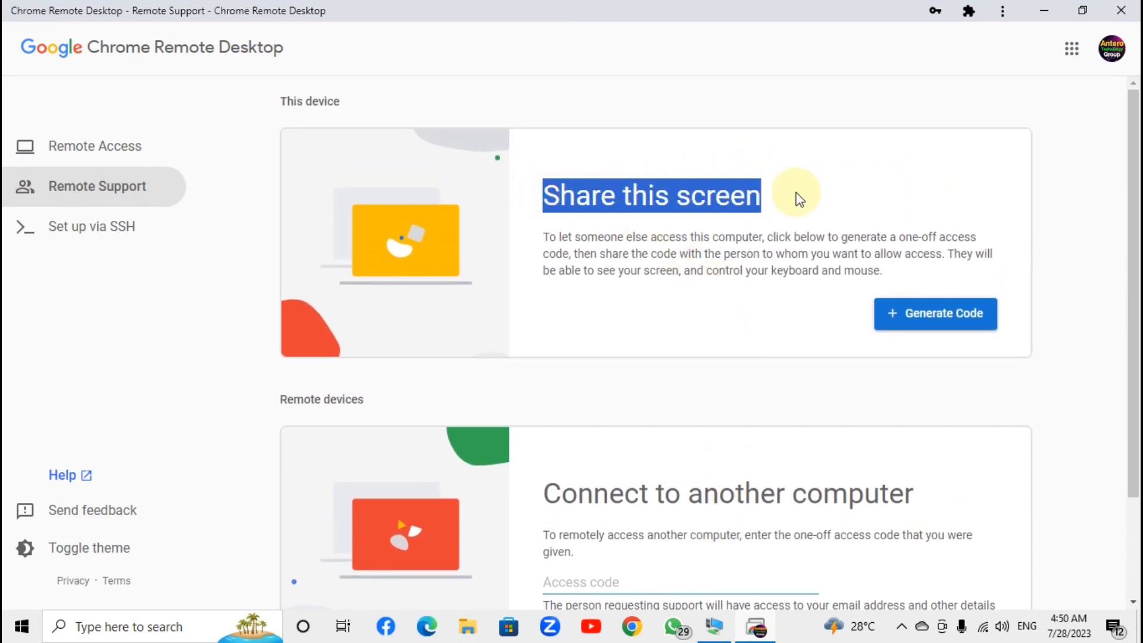
left_click(797, 192)
scroll(667, 235, "down", 2)
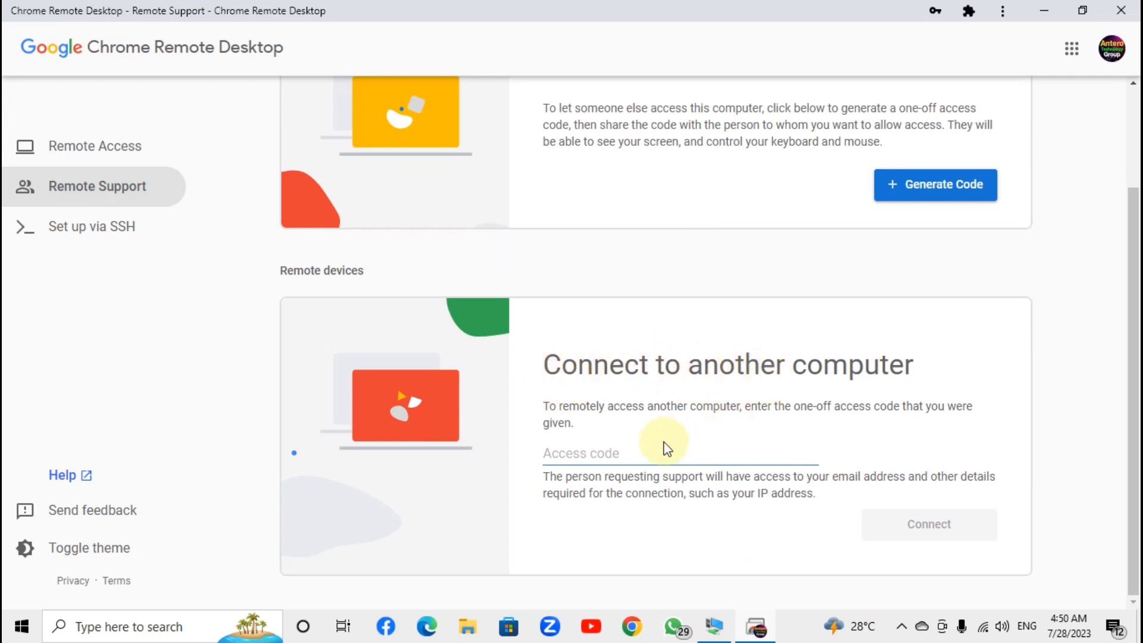
left_click(588, 453)
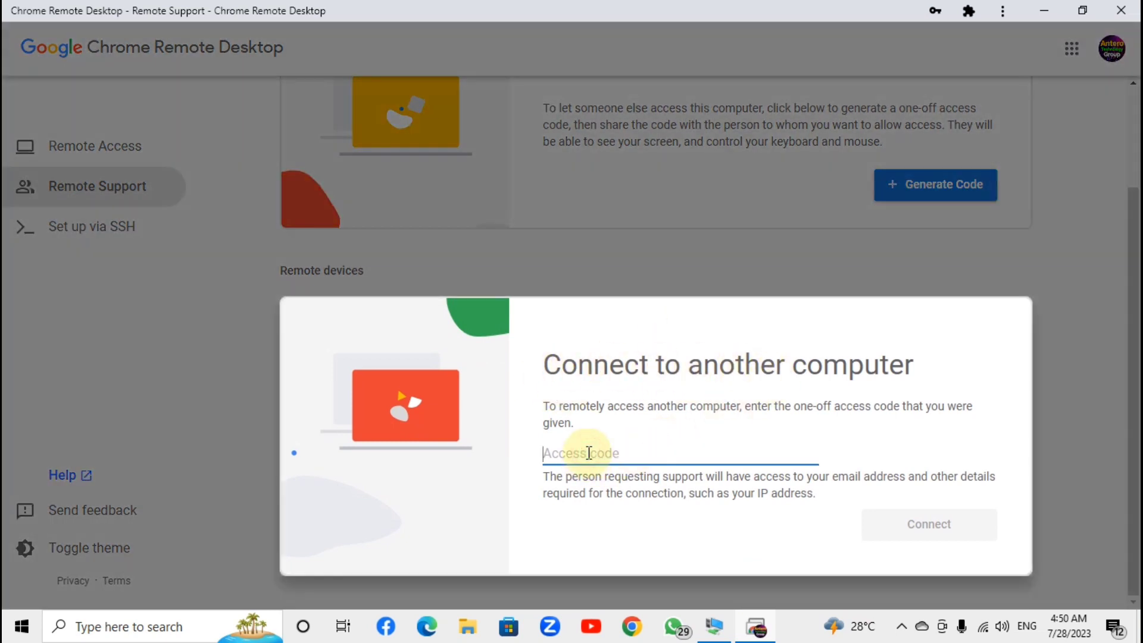
key("ctrl+v")
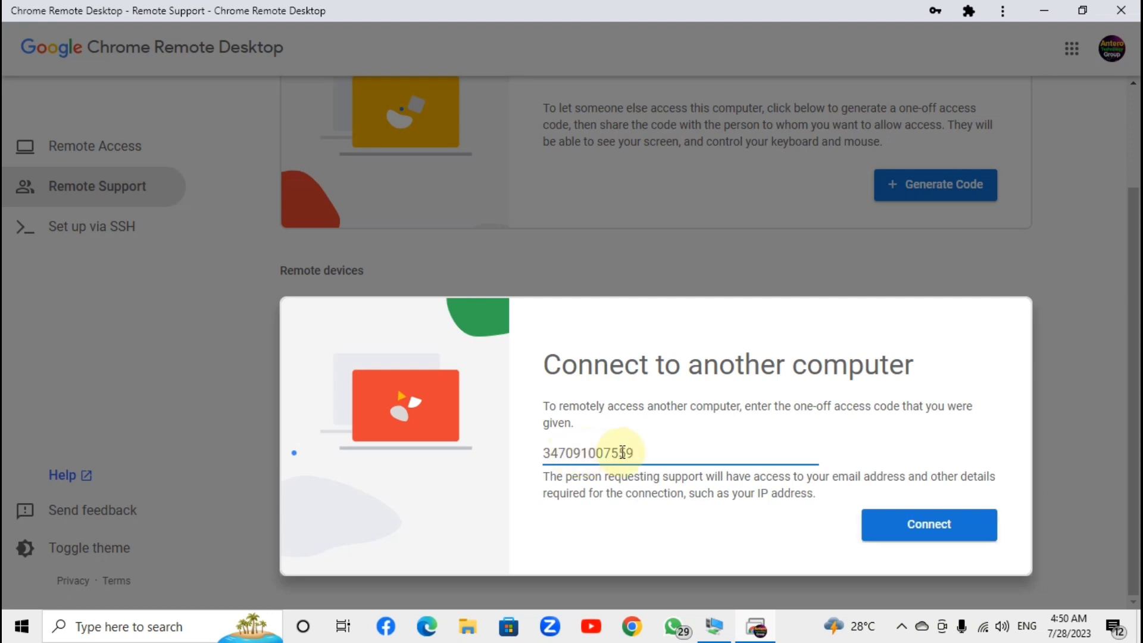
left_click(910, 531)
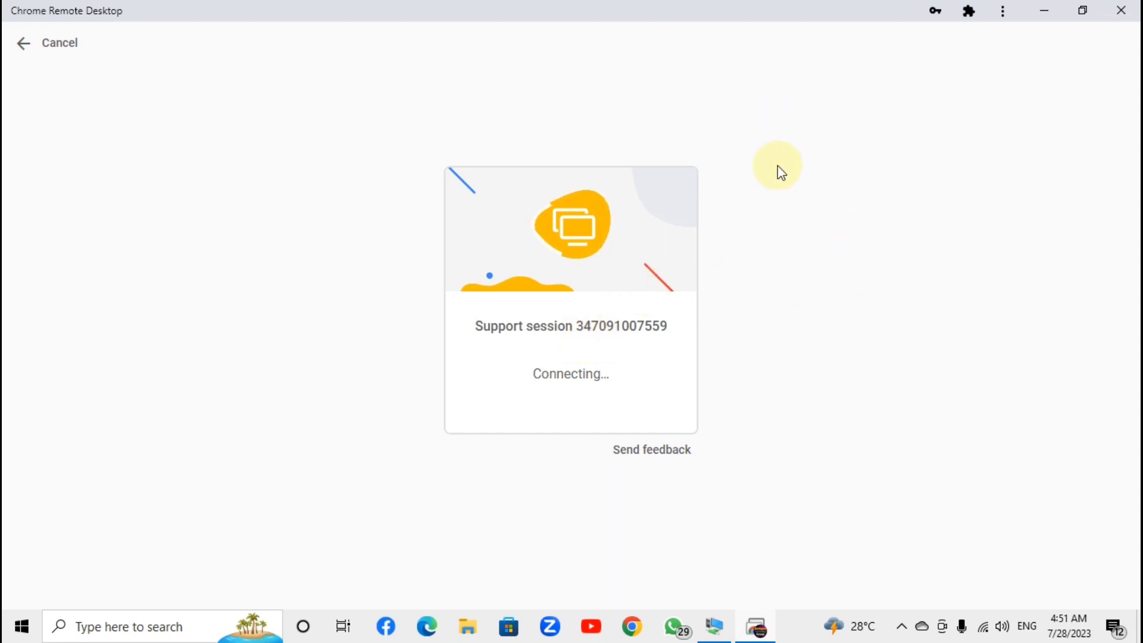
Approve screen sharing on the remote PC, then exit full screen and end the support session
left_click(712, 628)
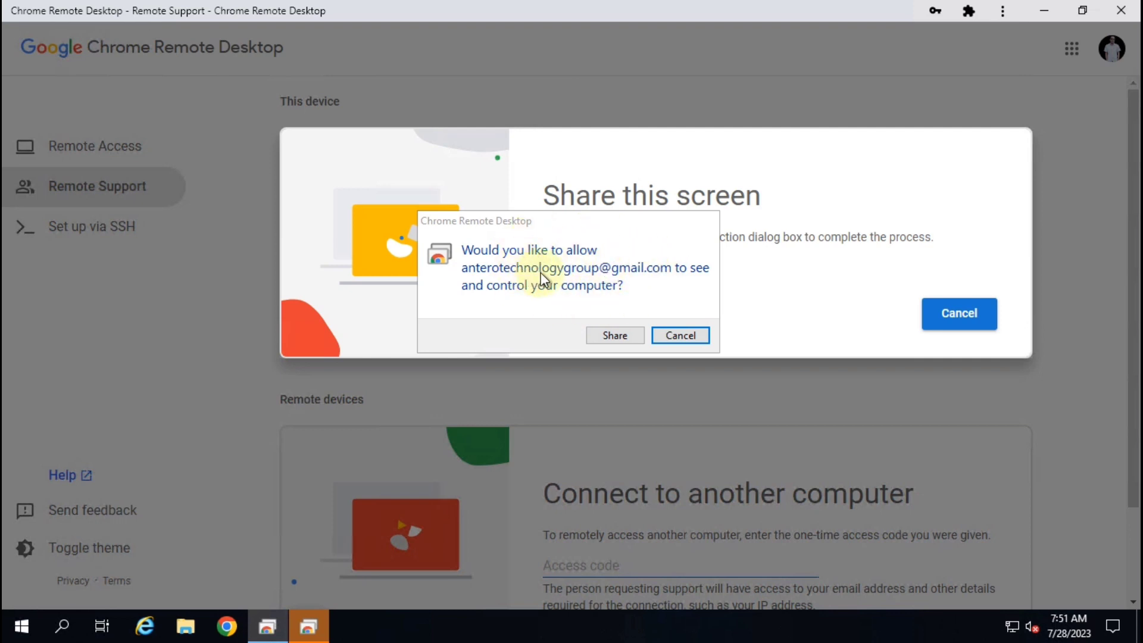
left_click(615, 337)
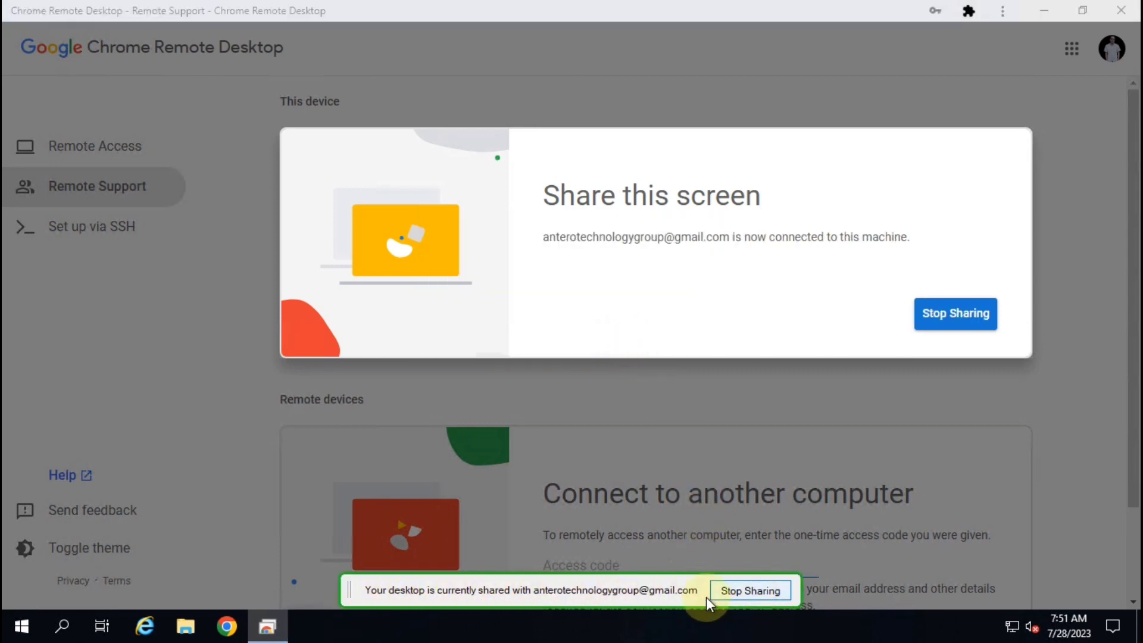
mouse_move(755, 18)
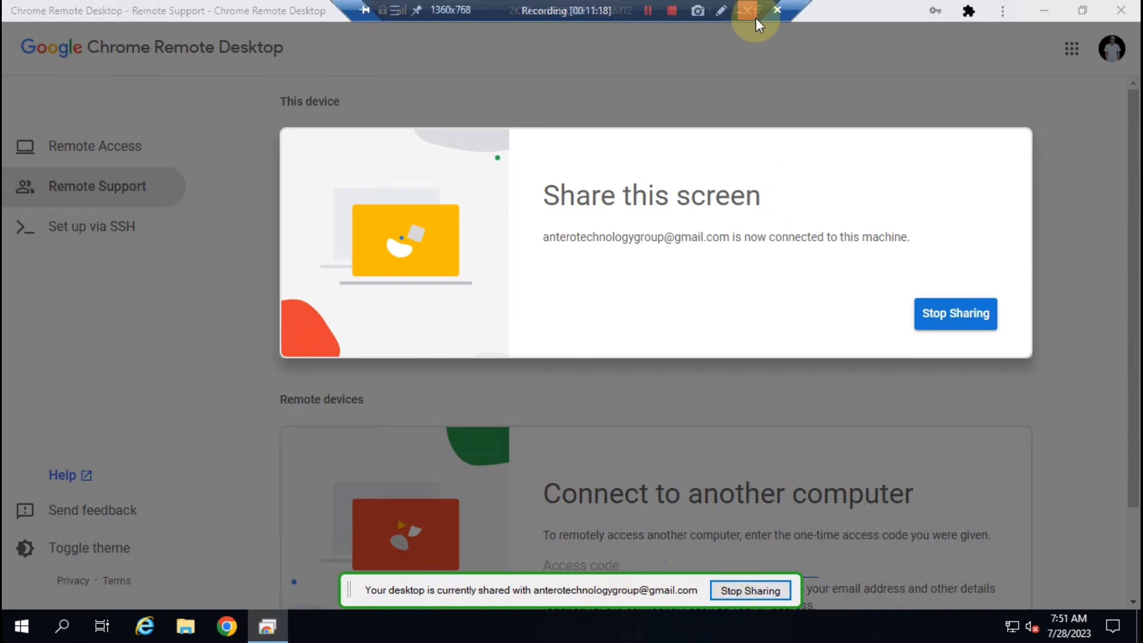
left_click(739, 13)
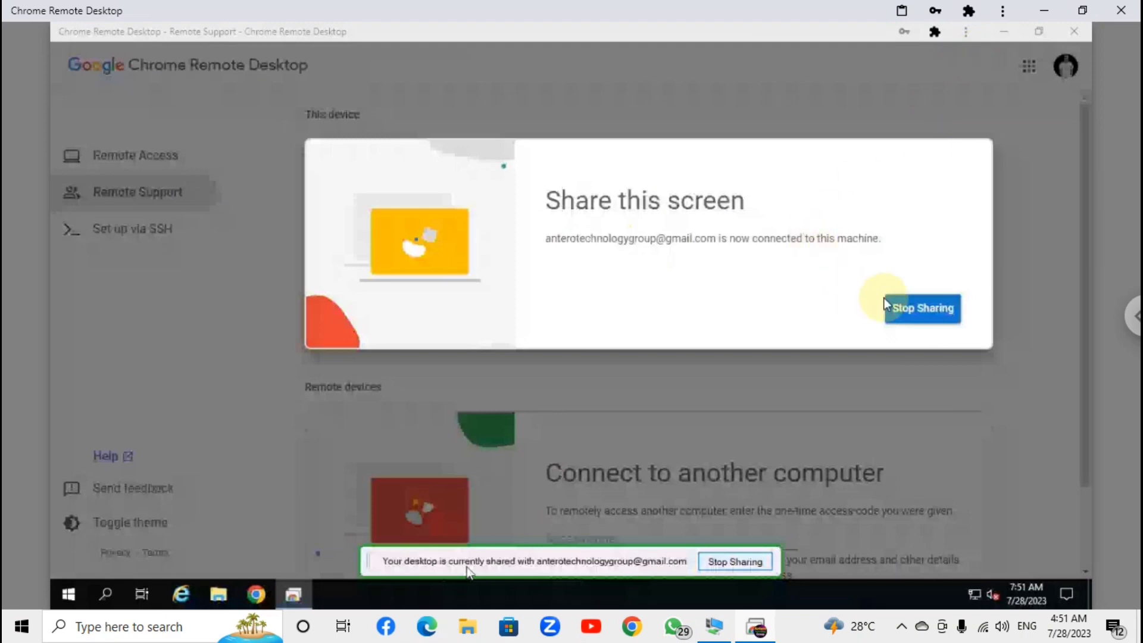
left_click(1072, 30)
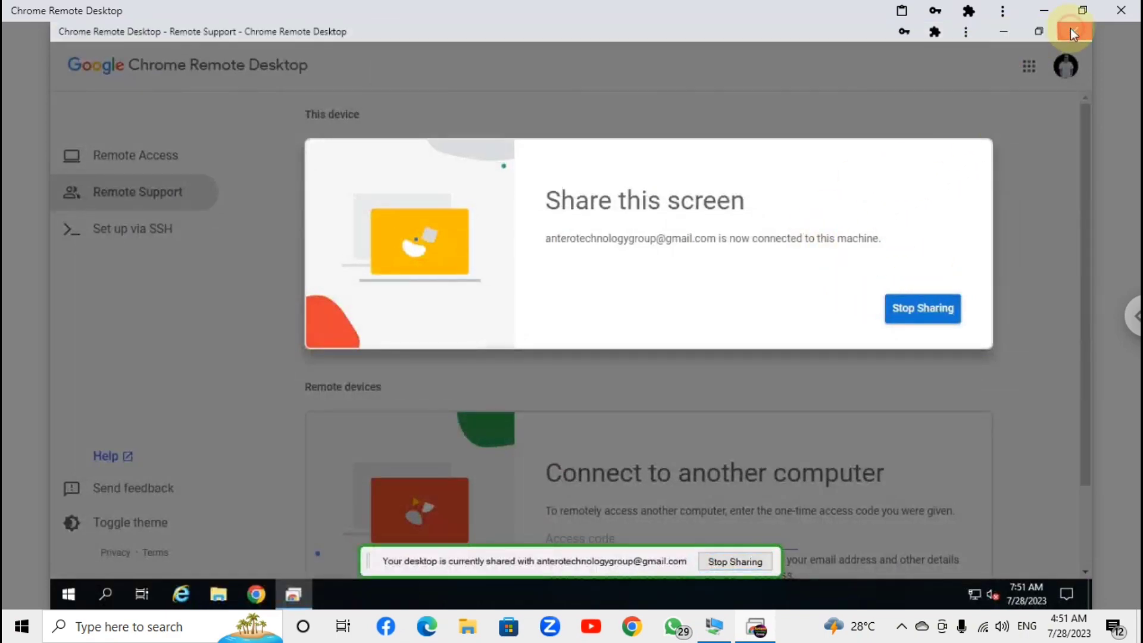
scroll(765, 232, "up", 2)
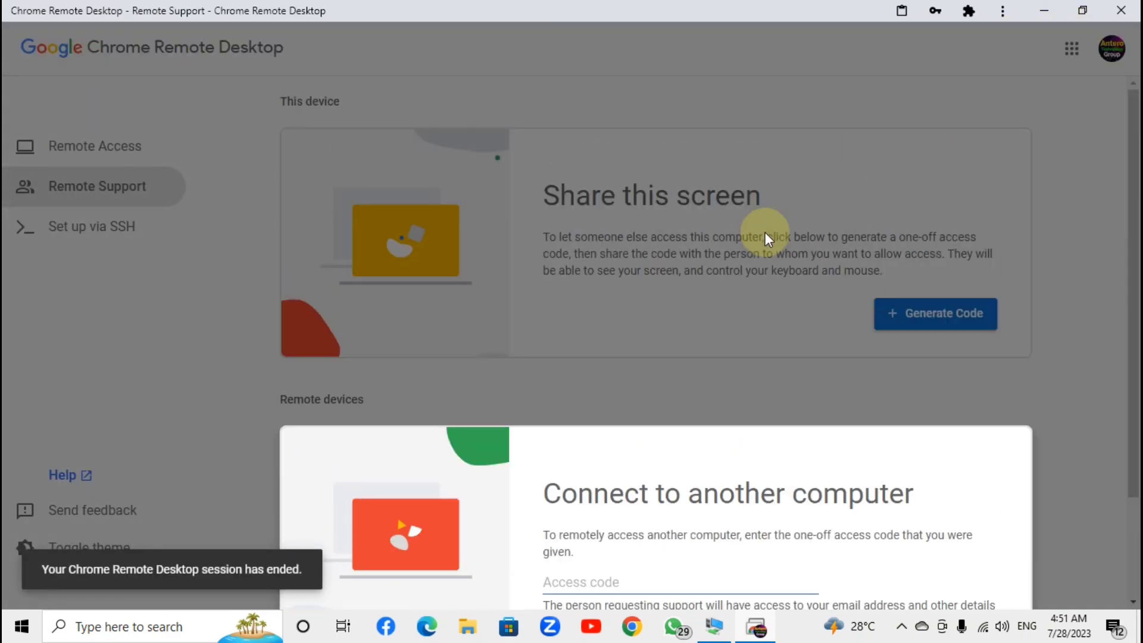
Paste the copied access code under Connect to another computer and connect to the support session
scroll(698, 268, "down", 1)
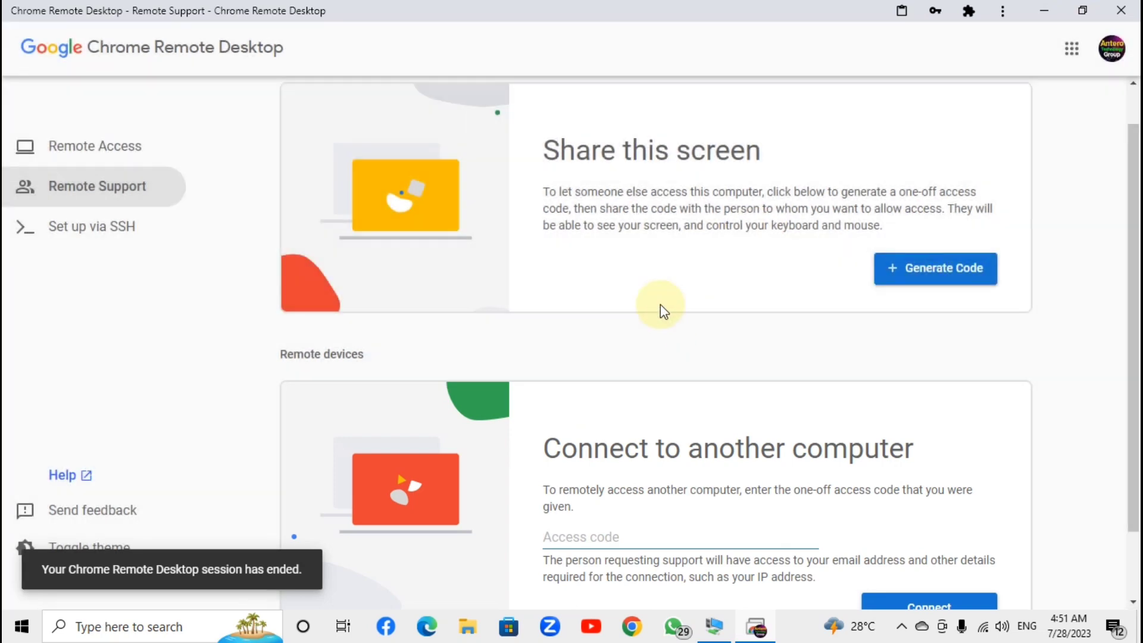
scroll(659, 305, "up", 1)
left_click(1052, 4)
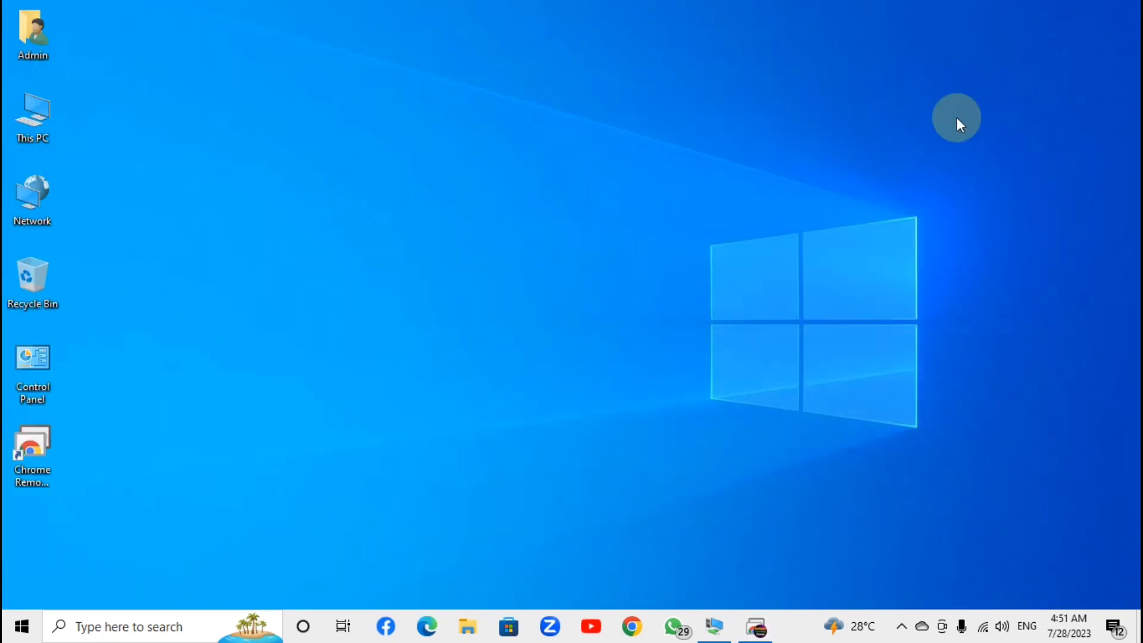
left_click(755, 628)
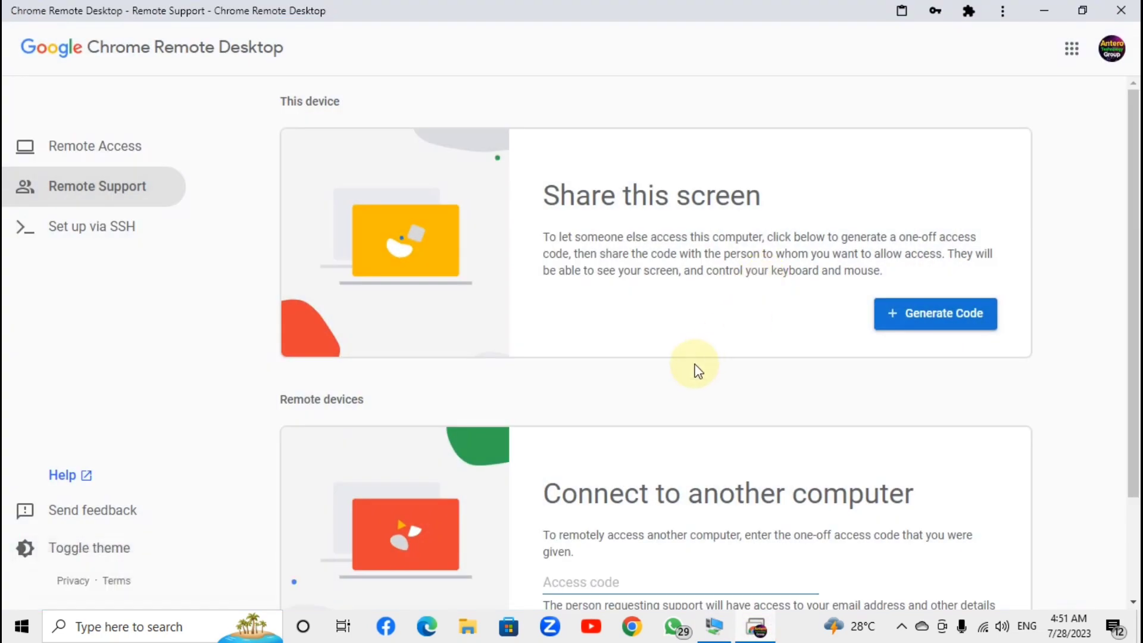
scroll(698, 370, "down", 2)
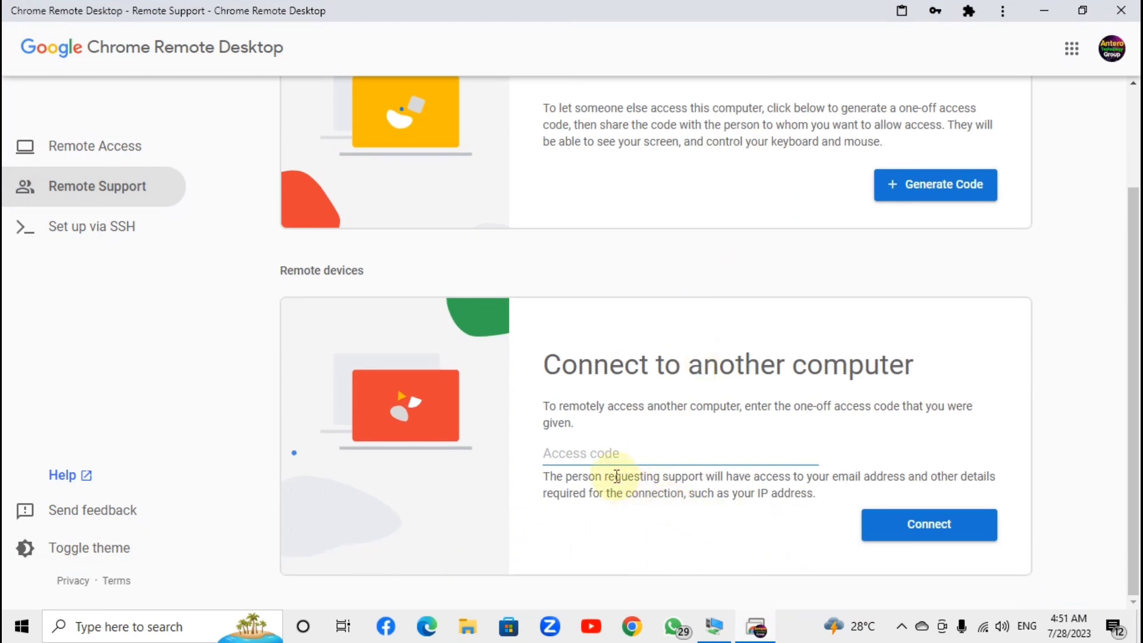
left_click(600, 452)
key("ctrl+v")
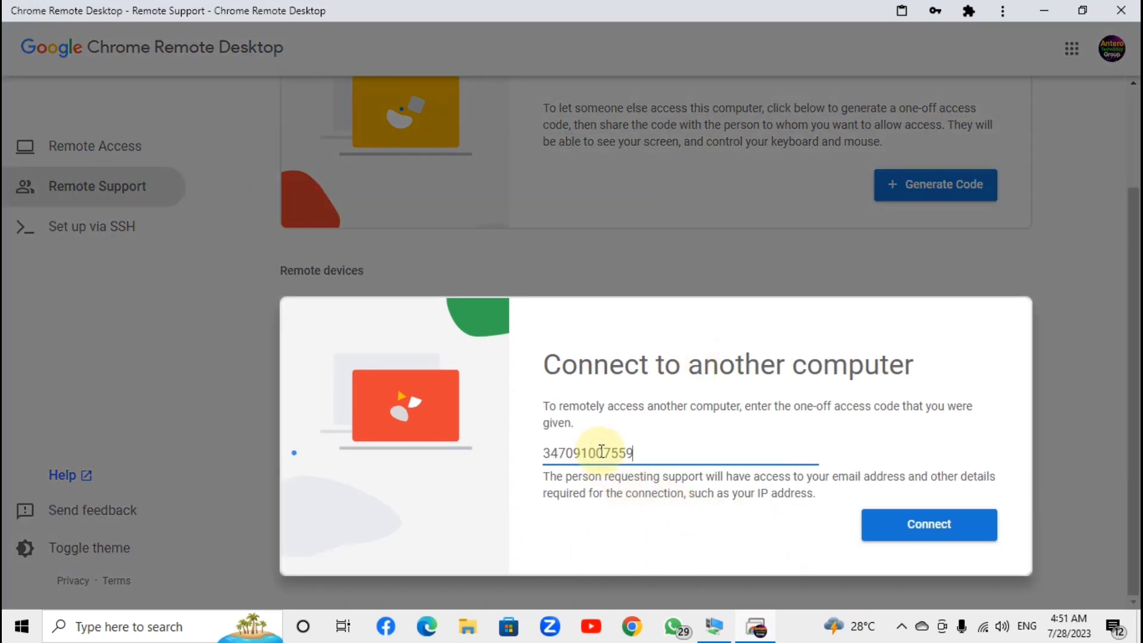
left_click(920, 523)
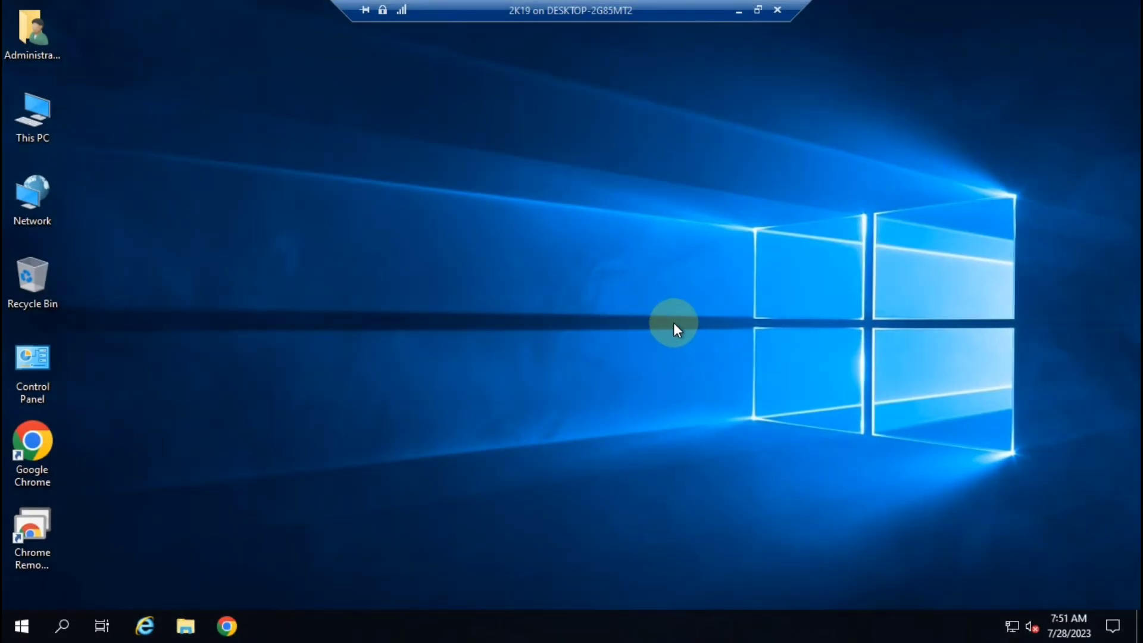
Reopen Chrome Remote Desktop on the 2K19 server from its desktop shortcut and scroll its Remote Support page
left_click(229, 625)
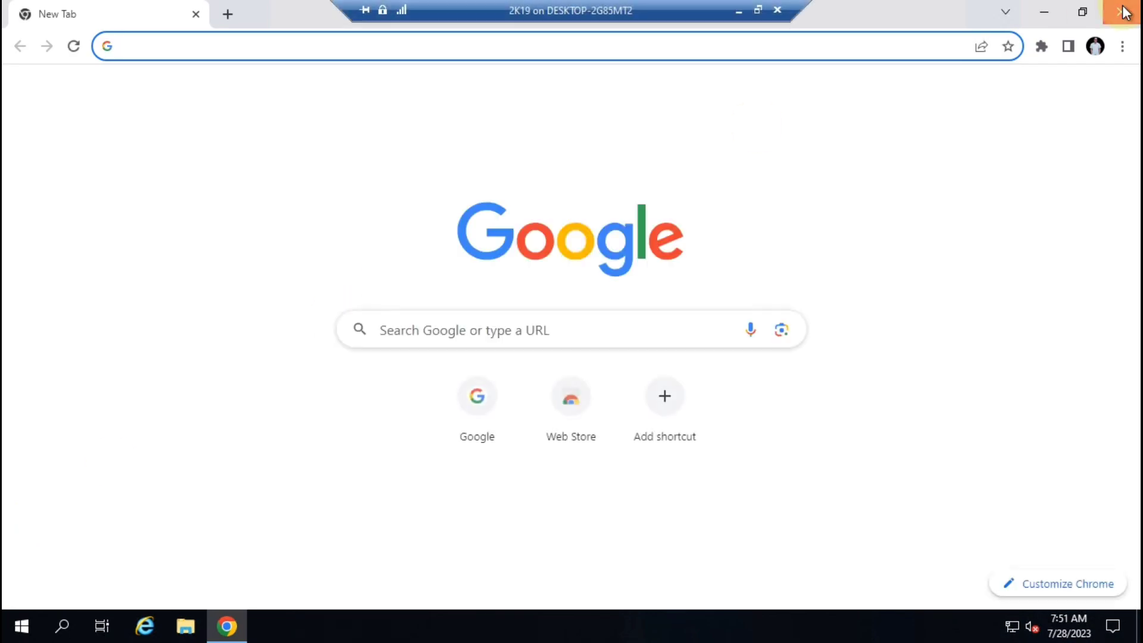
left_click(1124, 13)
left_click(35, 521)
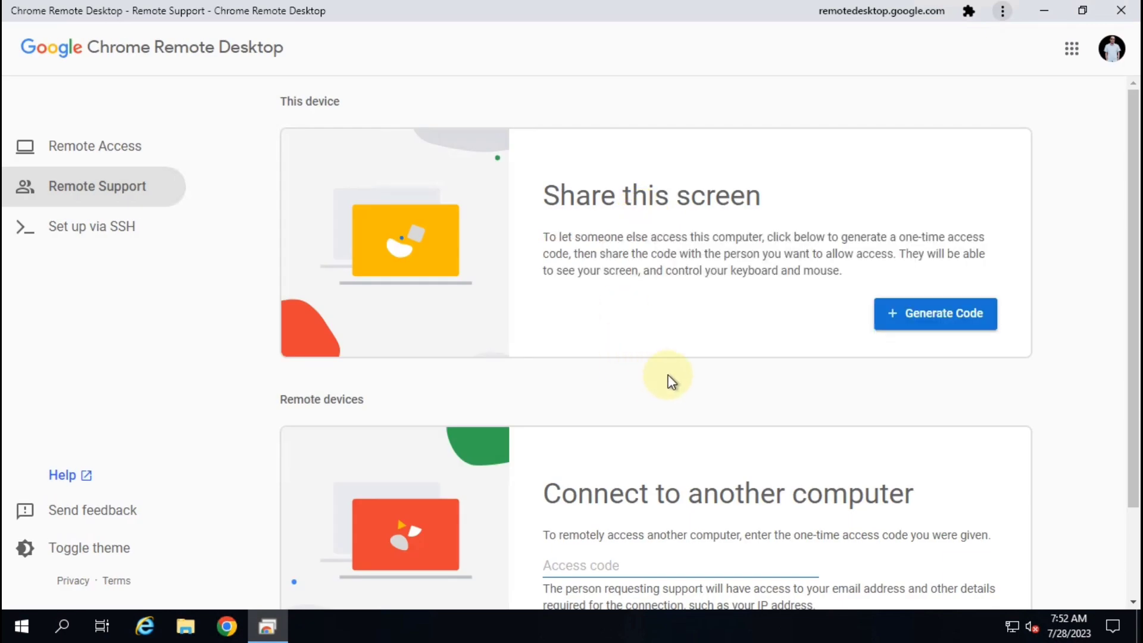
scroll(670, 381, "down", 2)
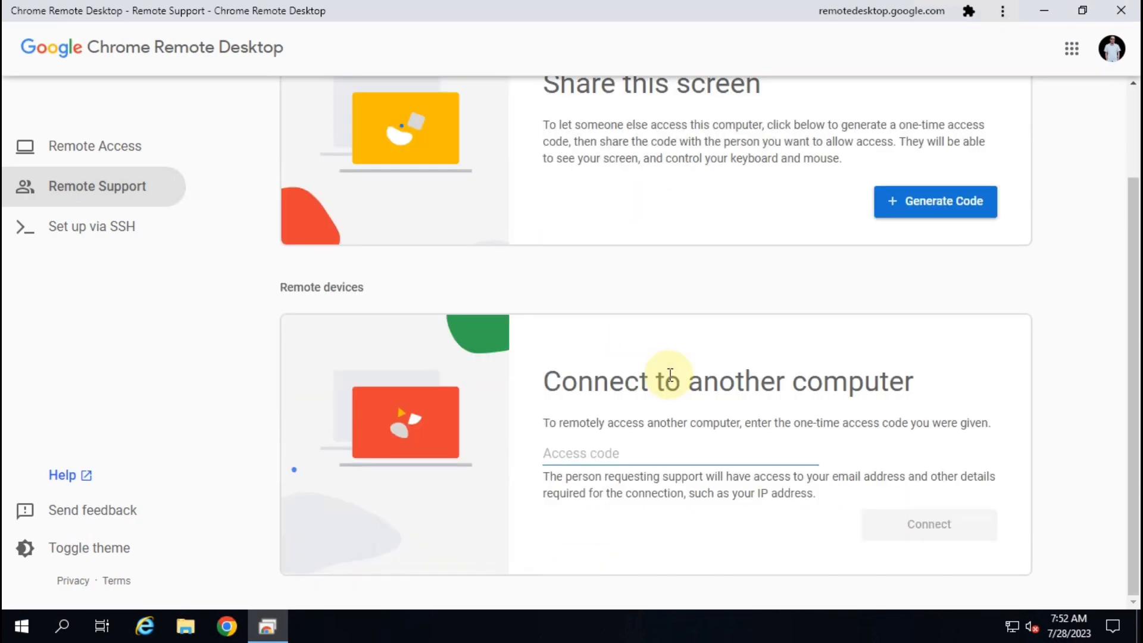
Generate a one-time access code on the 2K19 server under Share this screen
left_click(923, 207)
left_click(921, 262)
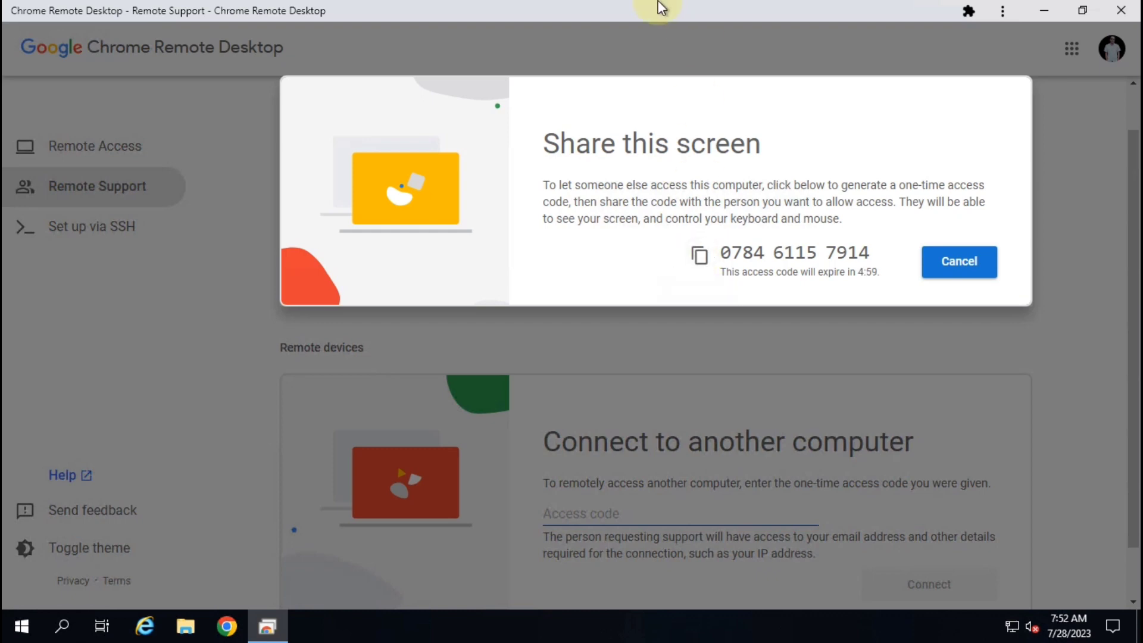
mouse_move(662, 5)
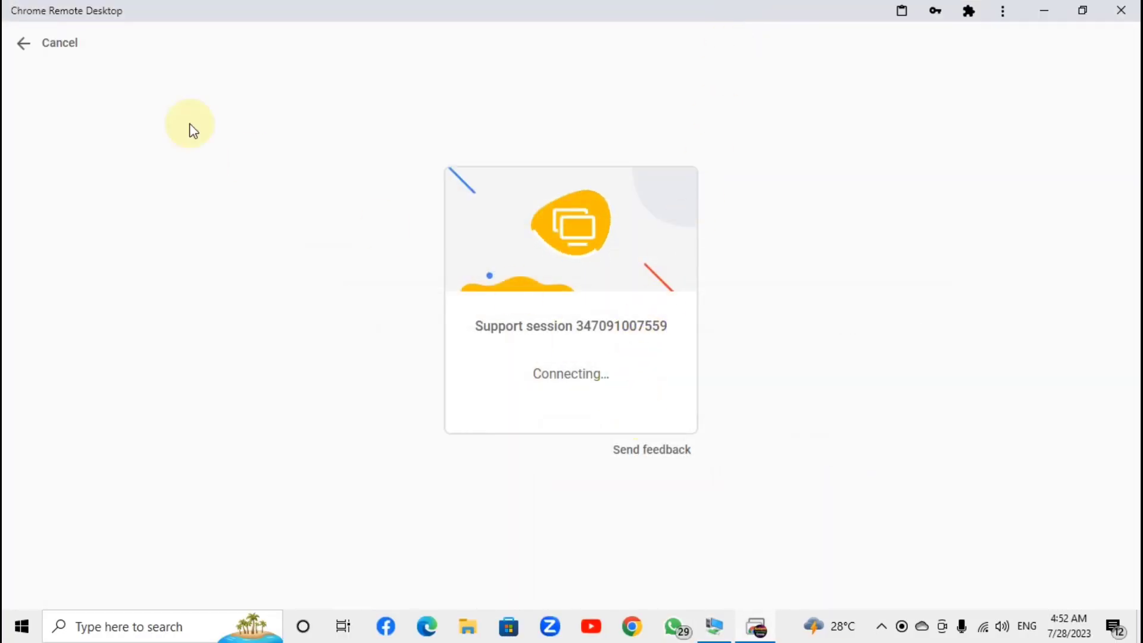
Paste the shared access code on the other computer and connect to it
left_click(38, 43)
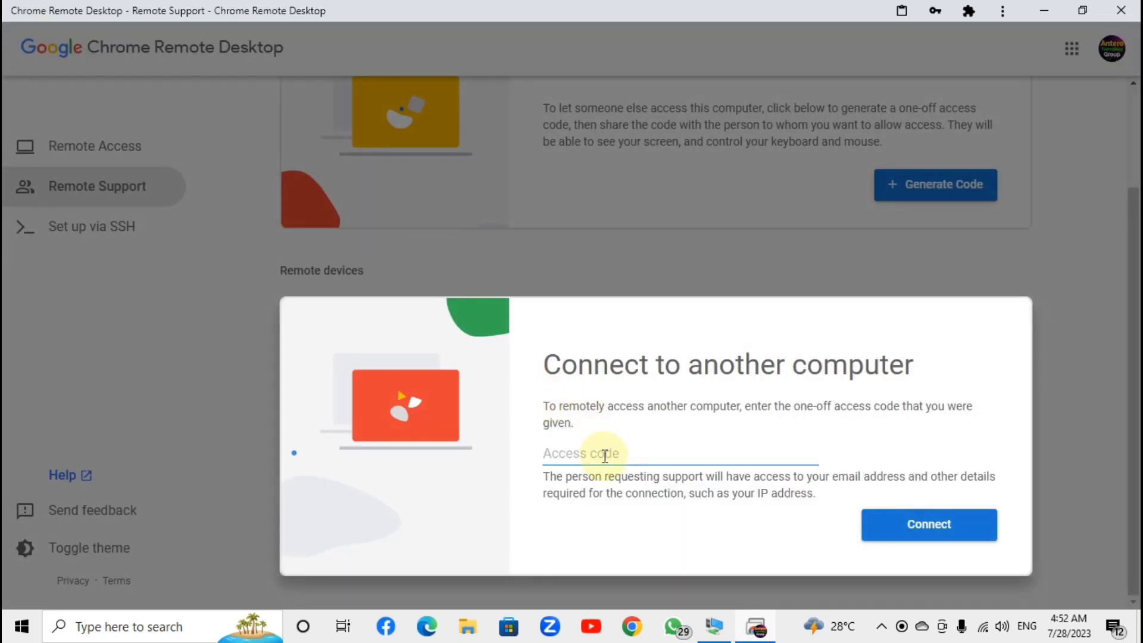
left_click(603, 452)
key("ctrl+v")
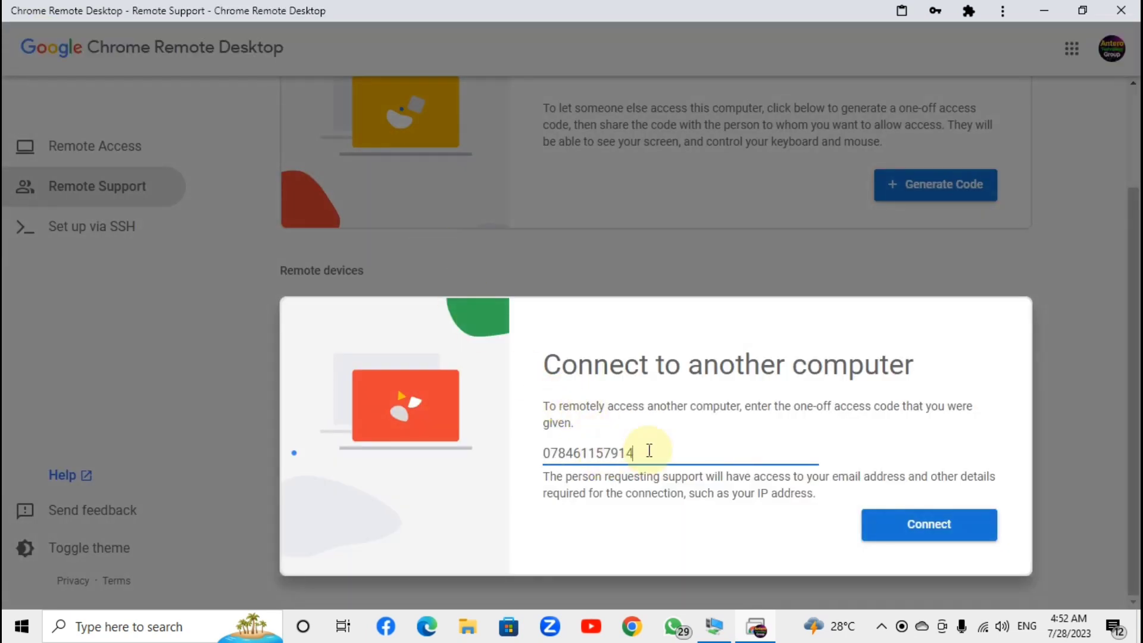
left_click(939, 528)
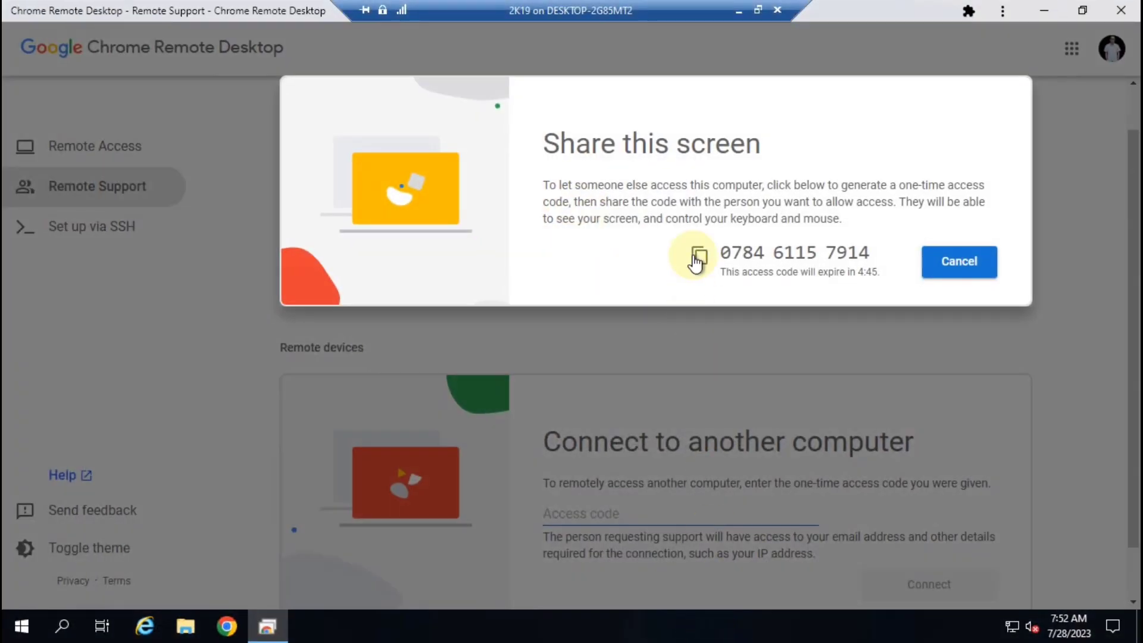
left_click(824, 334)
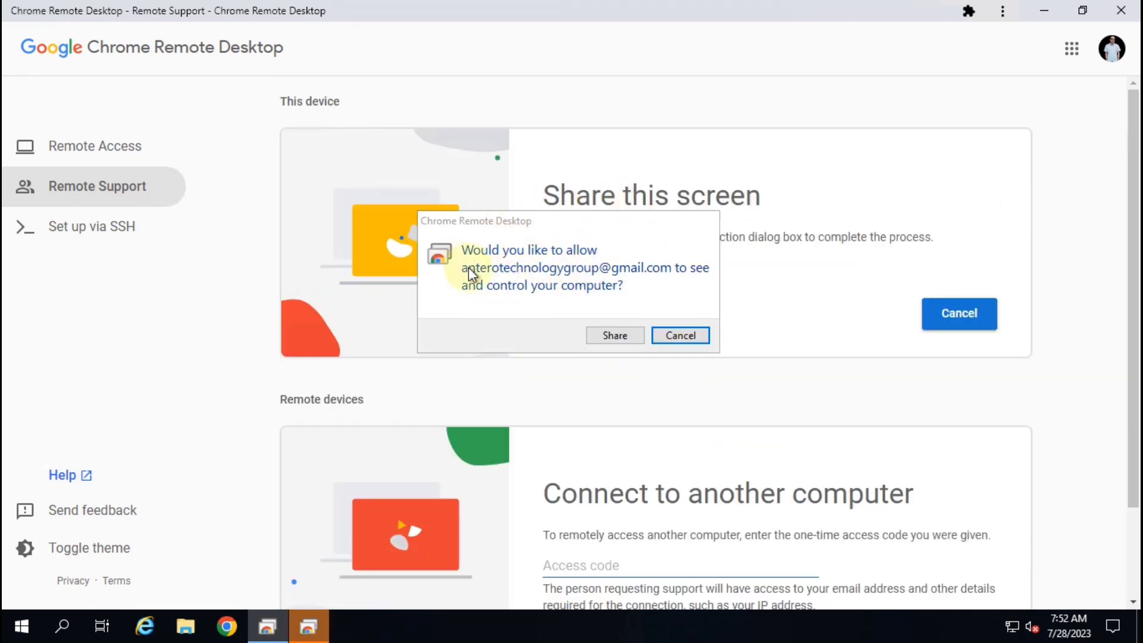
Approve sharing this screen with the helper, then minimize the connection bar
left_click(615, 337)
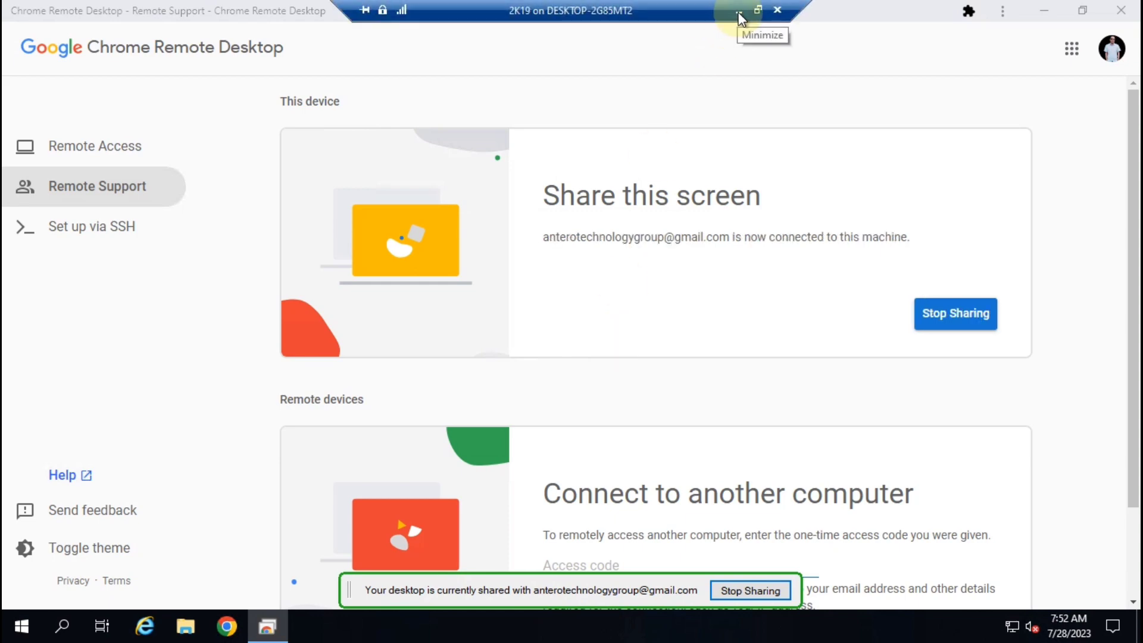
left_click(738, 13)
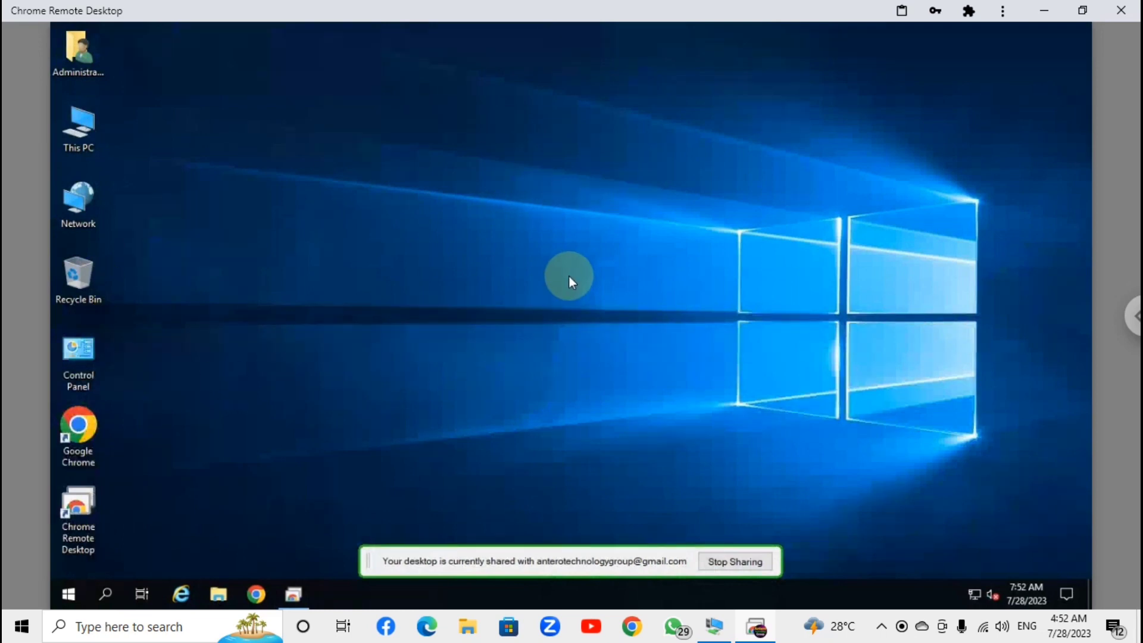
Make a new folder named 'chrome' on the shared 2K19 desktop through New > Folder
left_click(1036, 13)
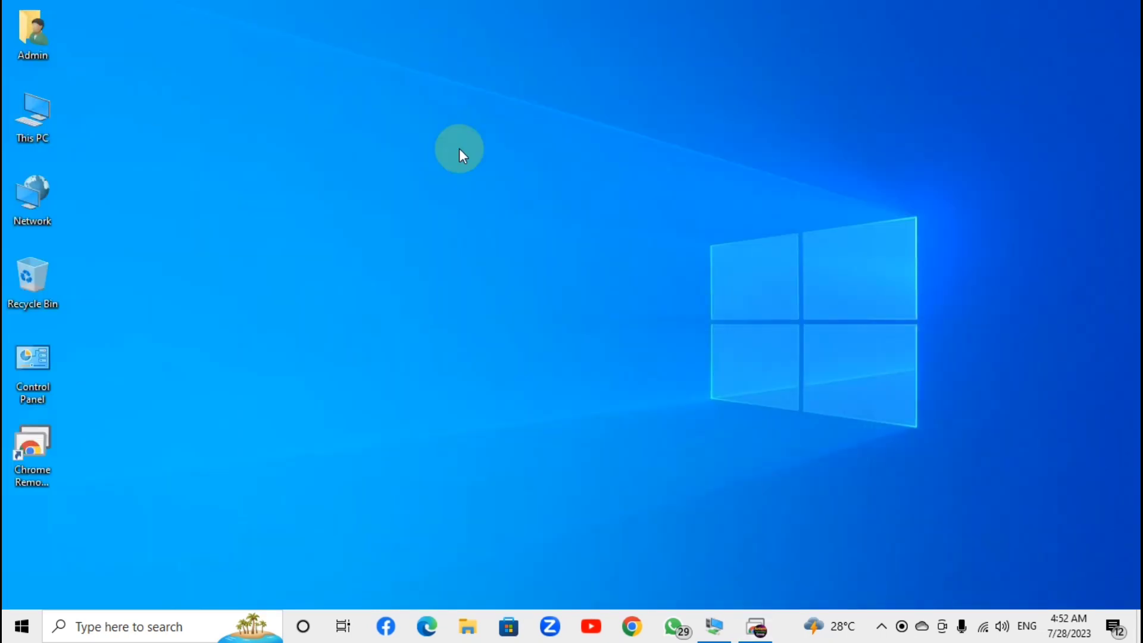
left_click(757, 634)
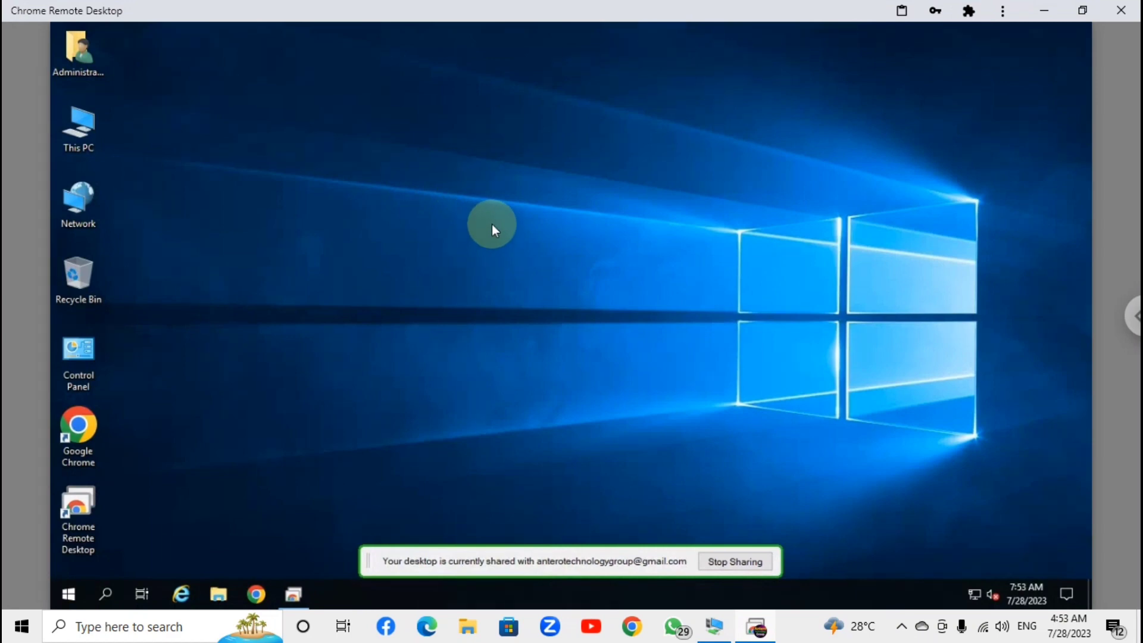
right_click(305, 141)
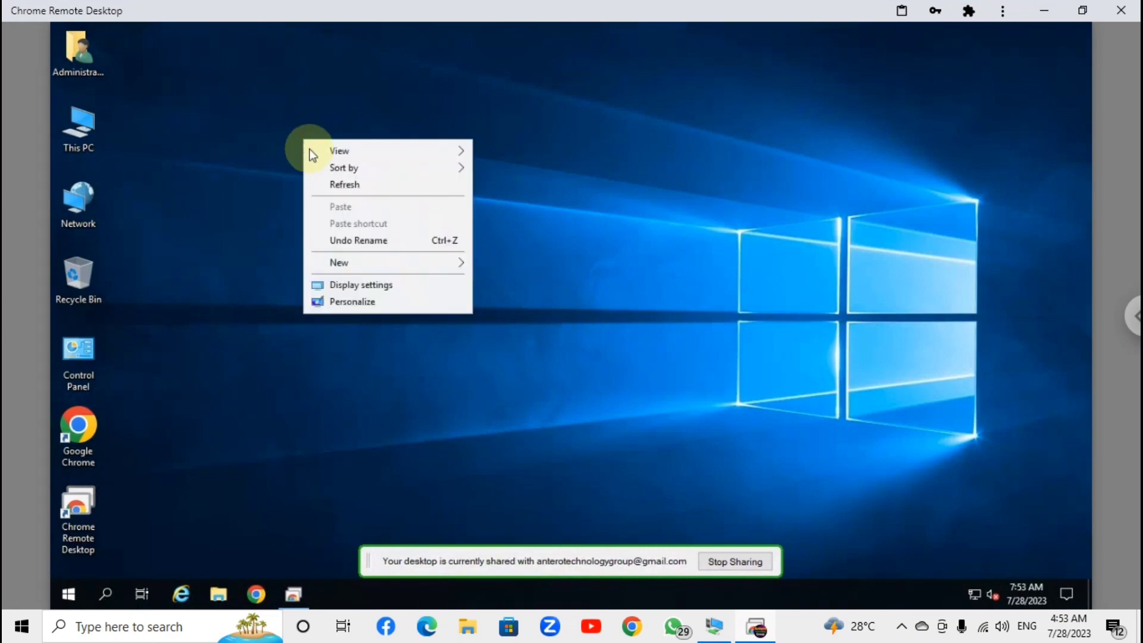
mouse_move(384, 266)
left_click(503, 263)
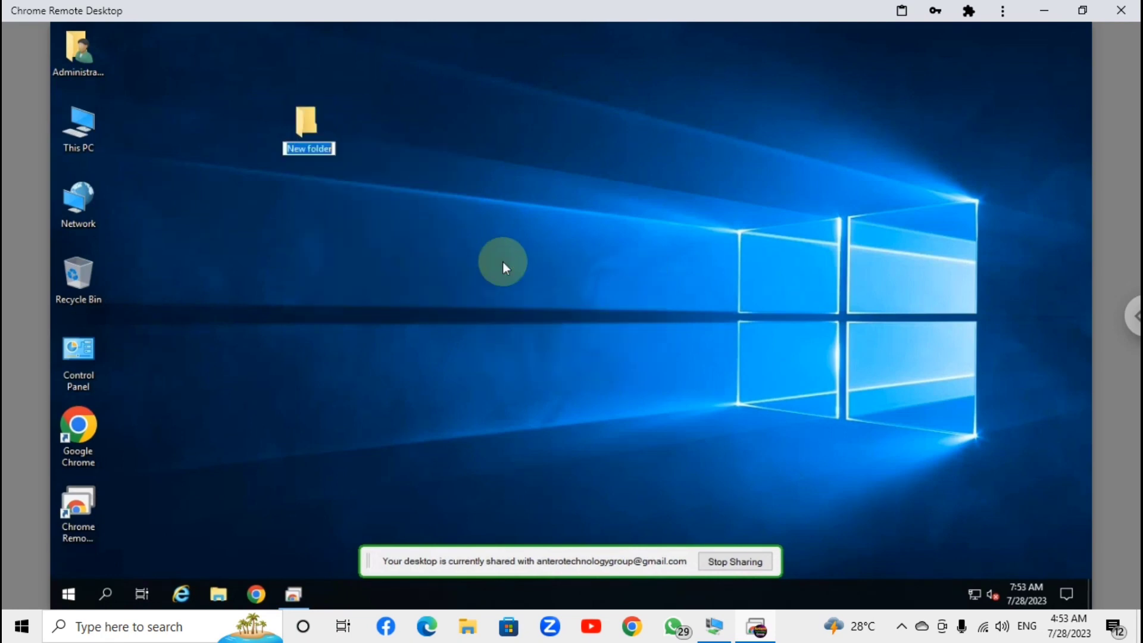
type("c")
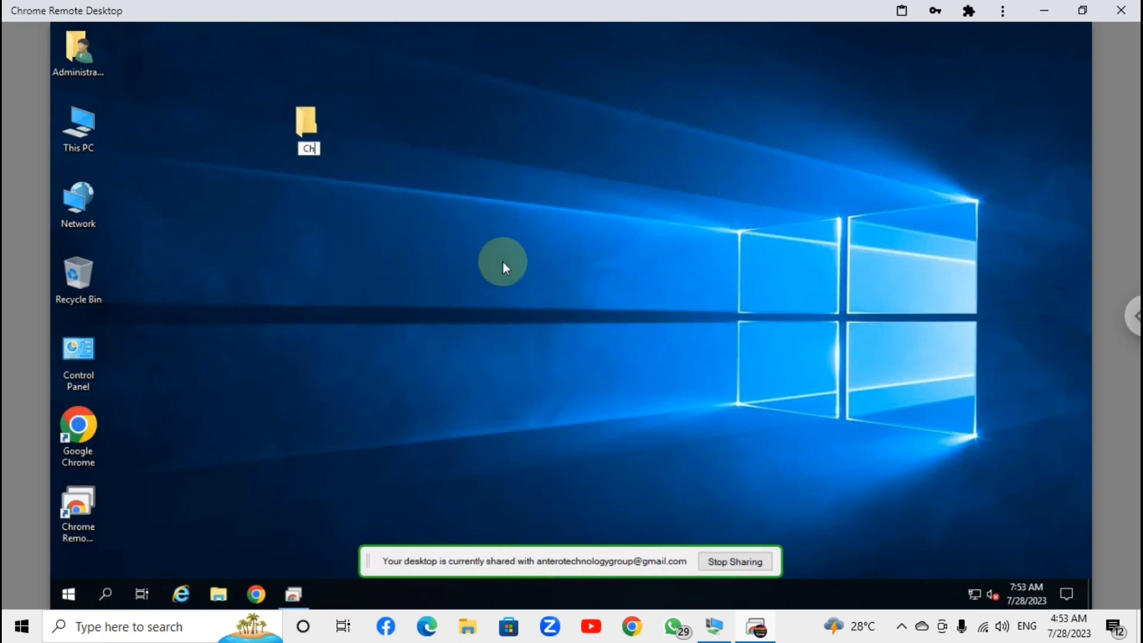
type("hrome")
key("Return")
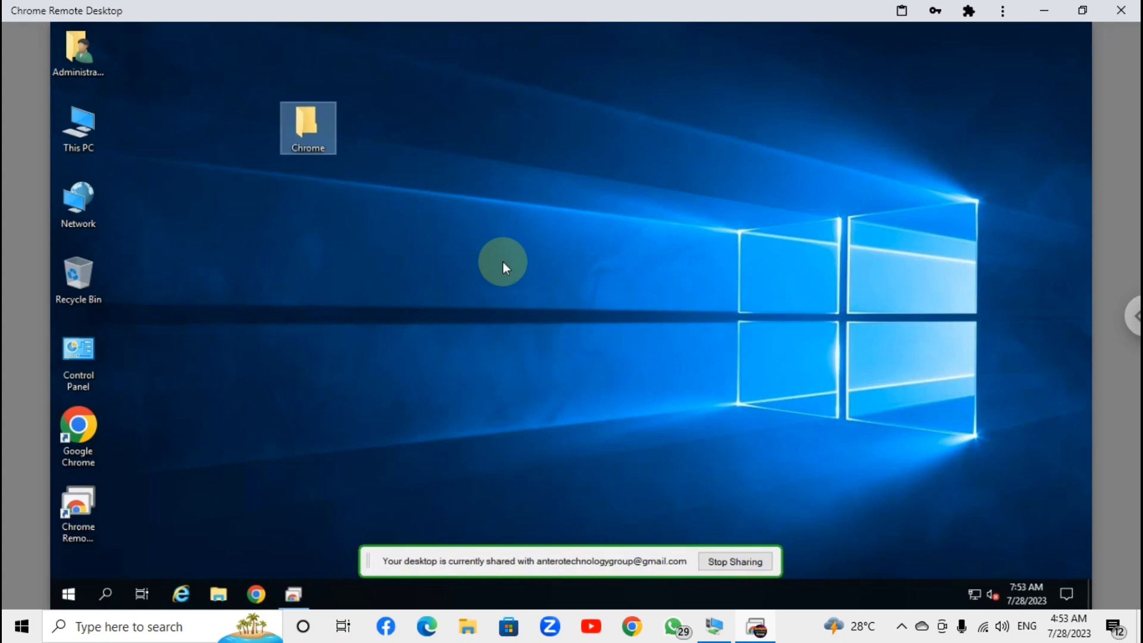
left_click(1046, 11)
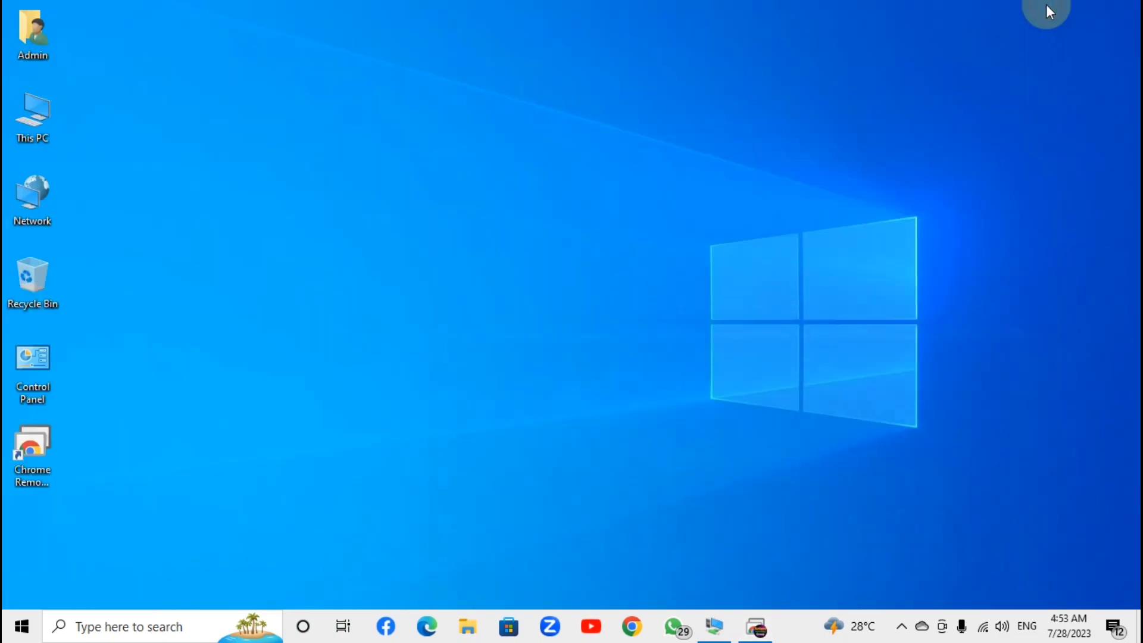
Create a text document named 'Remote' on the shared 2K19 desktop
left_click(714, 626)
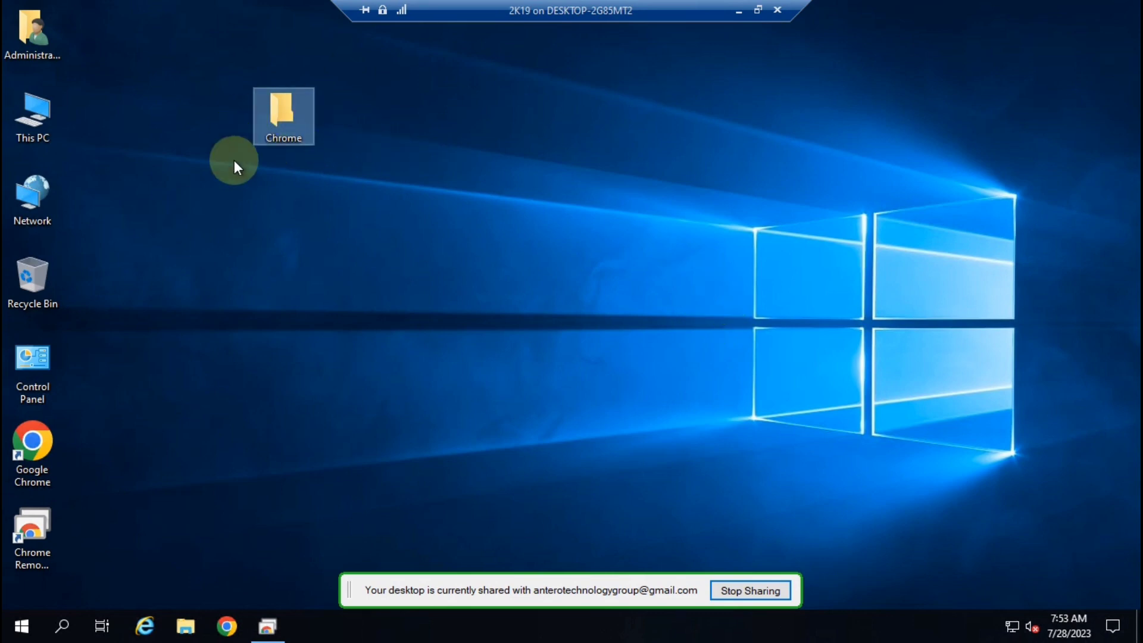
right_click(414, 126)
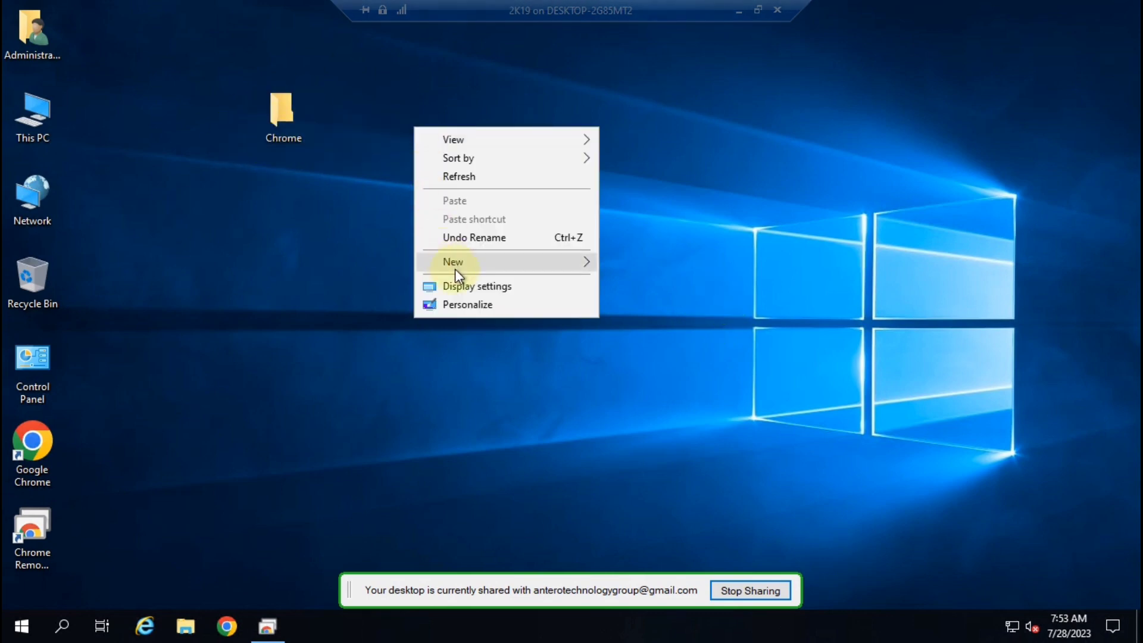
mouse_move(461, 260)
left_click(648, 361)
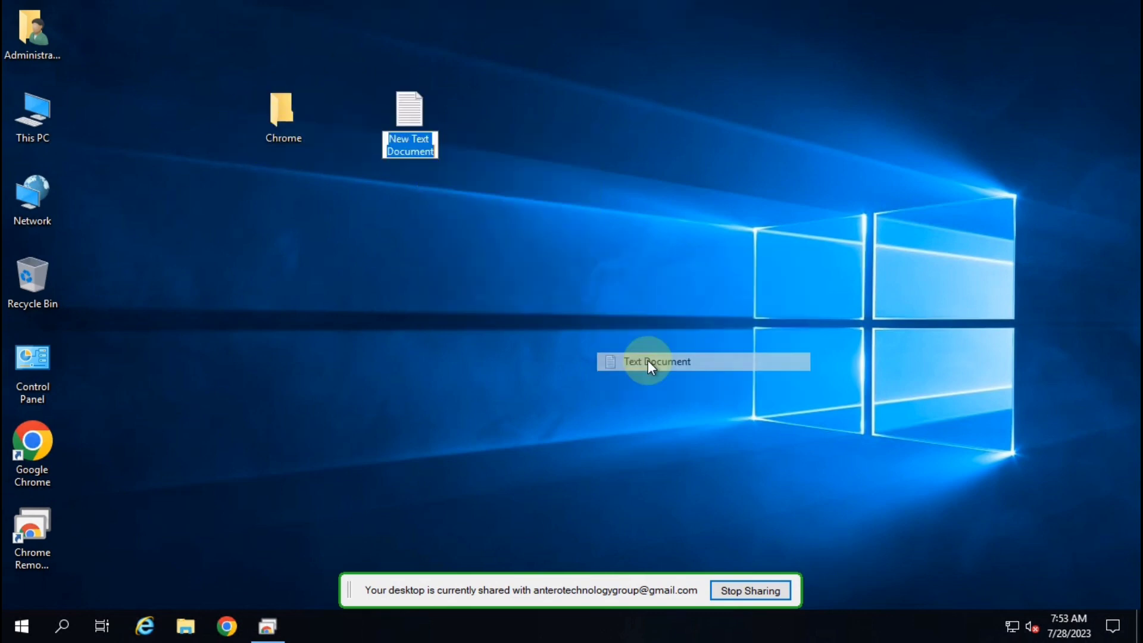
type("Remote")
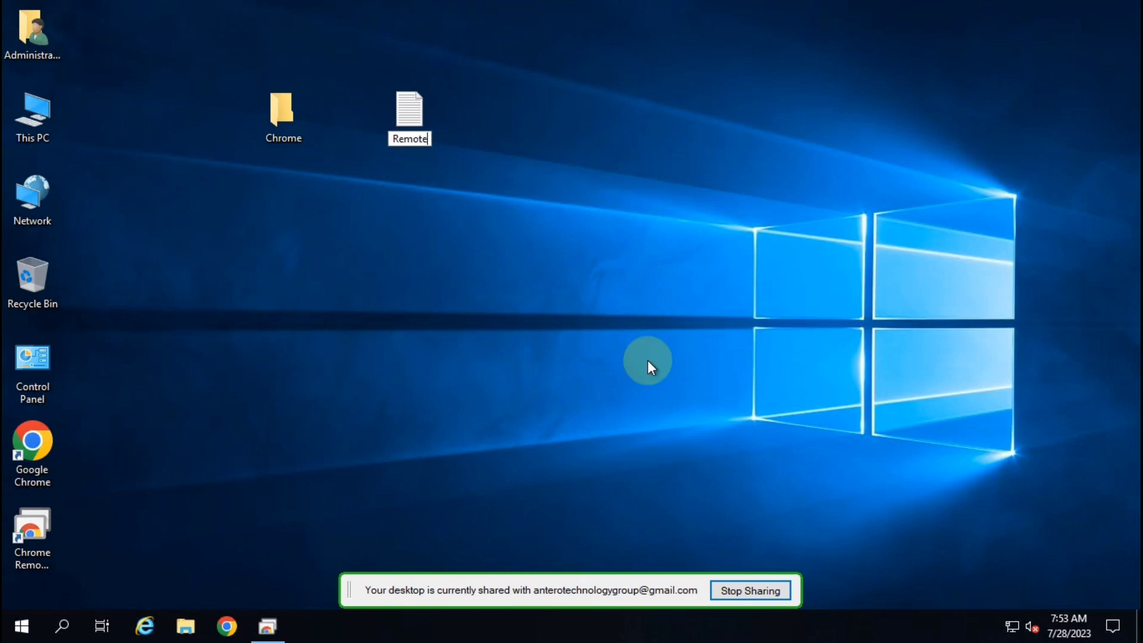
key("Return")
Minimize and restore the support window to view the mirrored desktop, then deselect the Remote file
mouse_move(717, 2)
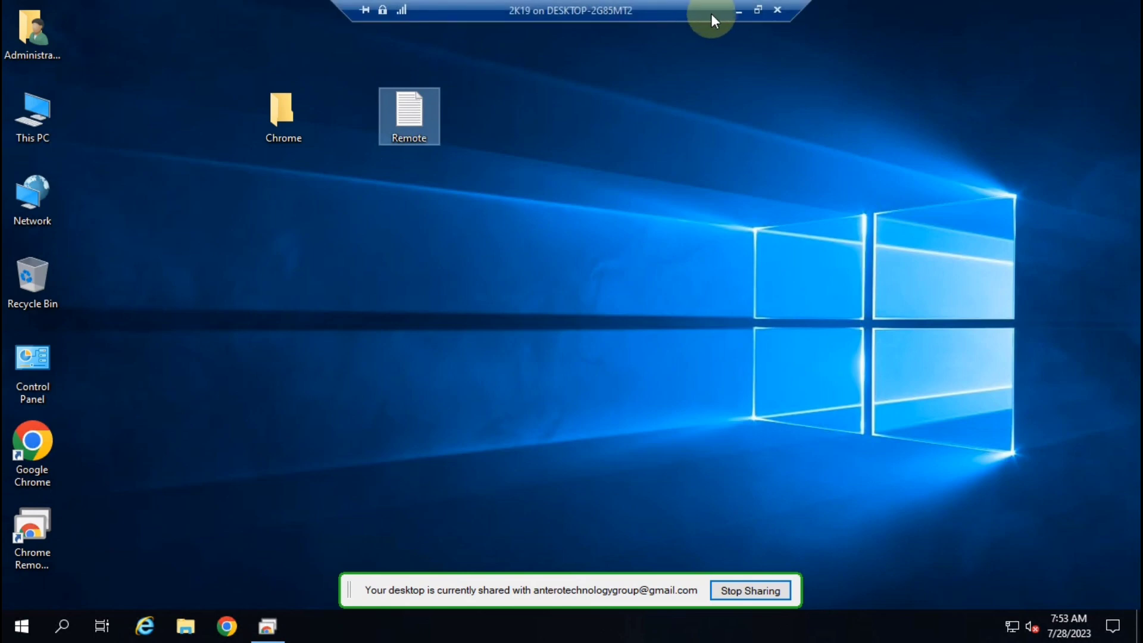
left_click(738, 13)
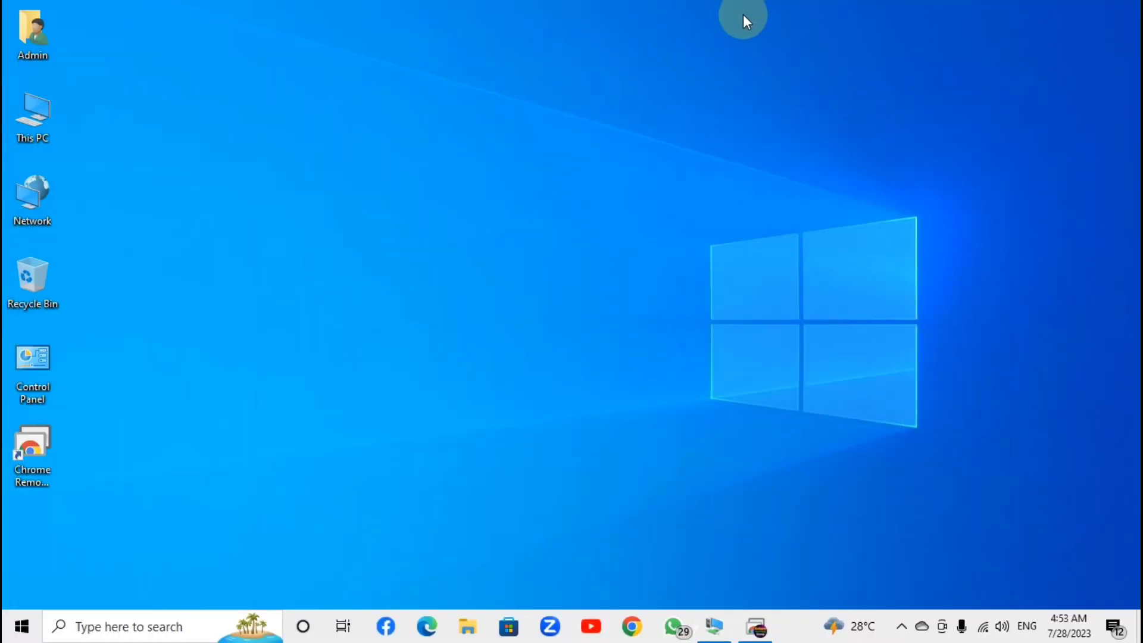
left_click(756, 626)
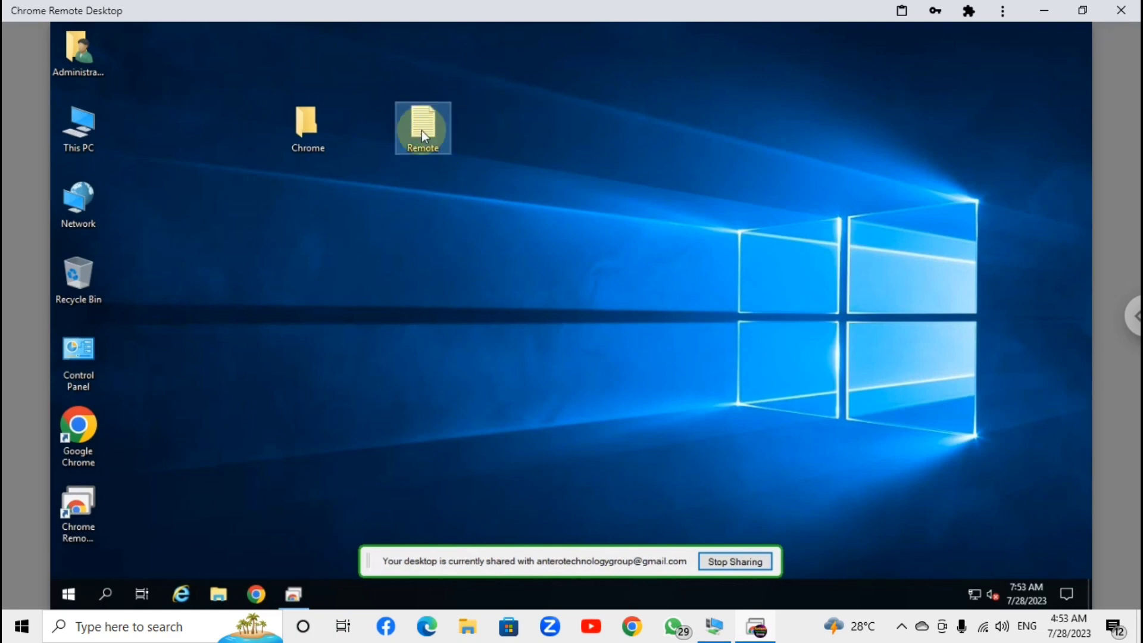
left_click(437, 187)
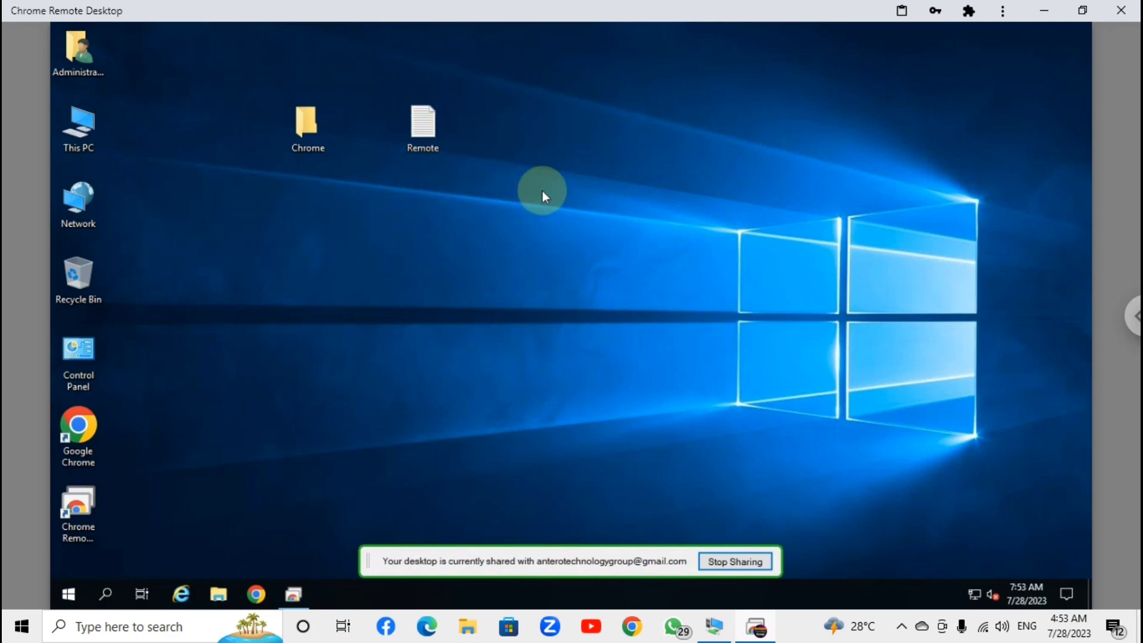